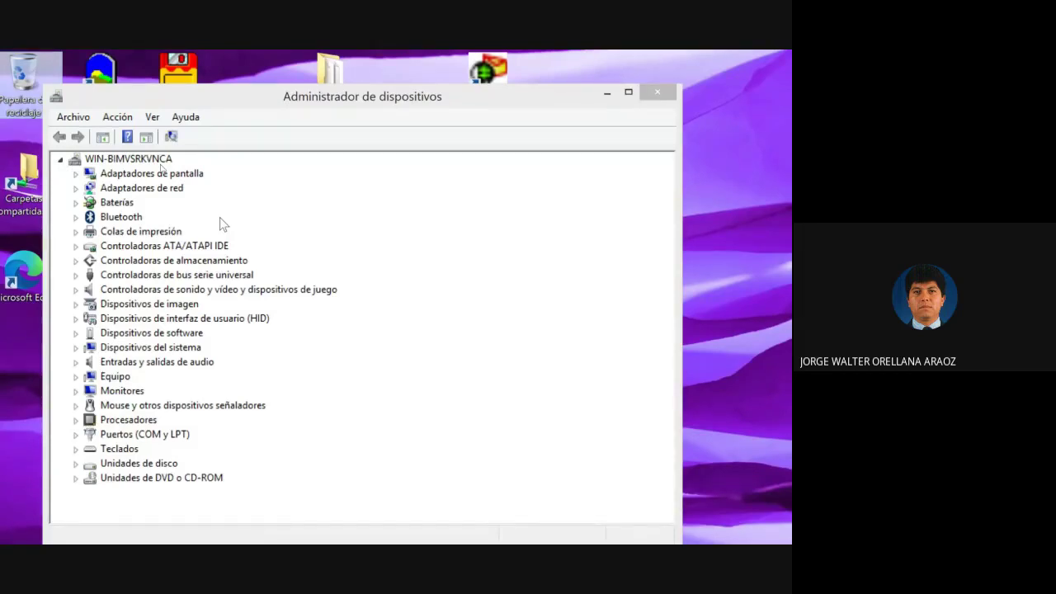
Check the resource configuration of Sistema CMOS/reloj en tiempo real under Dispositivos del sistema, then close its properties.
{"action": "left_click", "coordinate": [75, 377]}
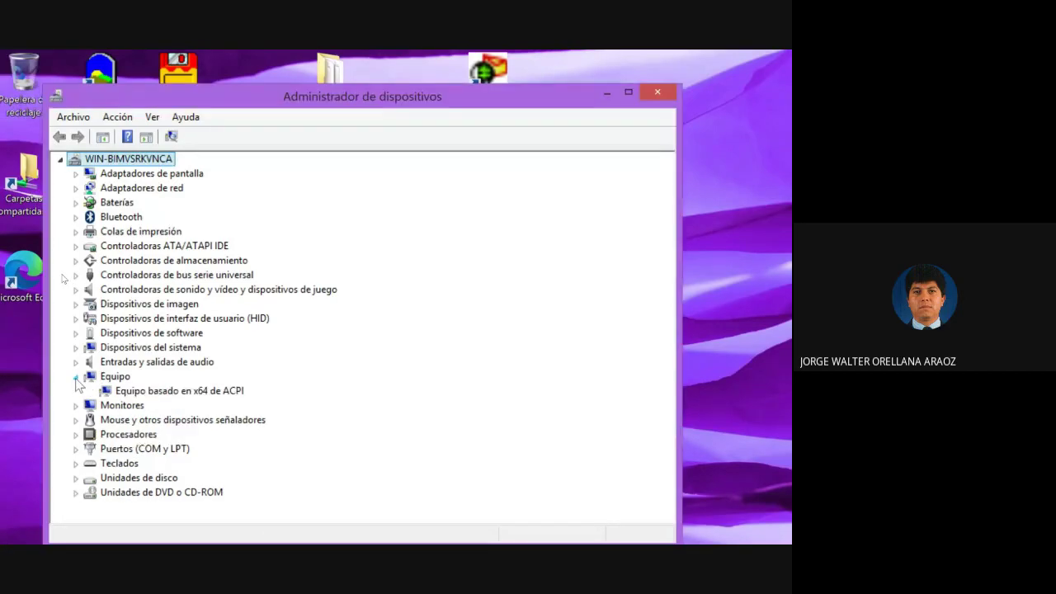
{"action": "left_click", "coordinate": [75, 377]}
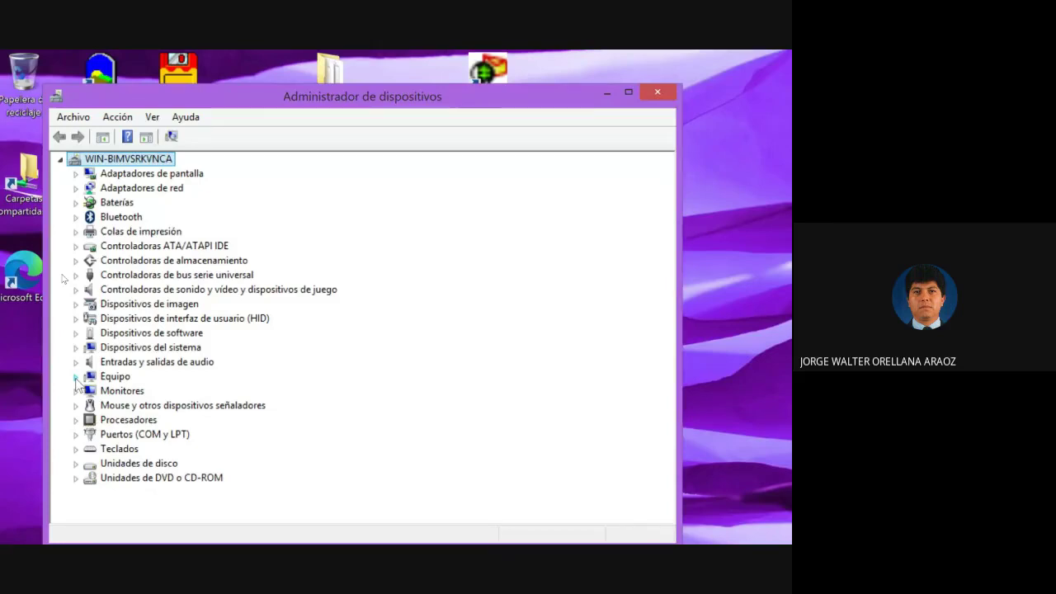
{"action": "left_click", "coordinate": [75, 348]}
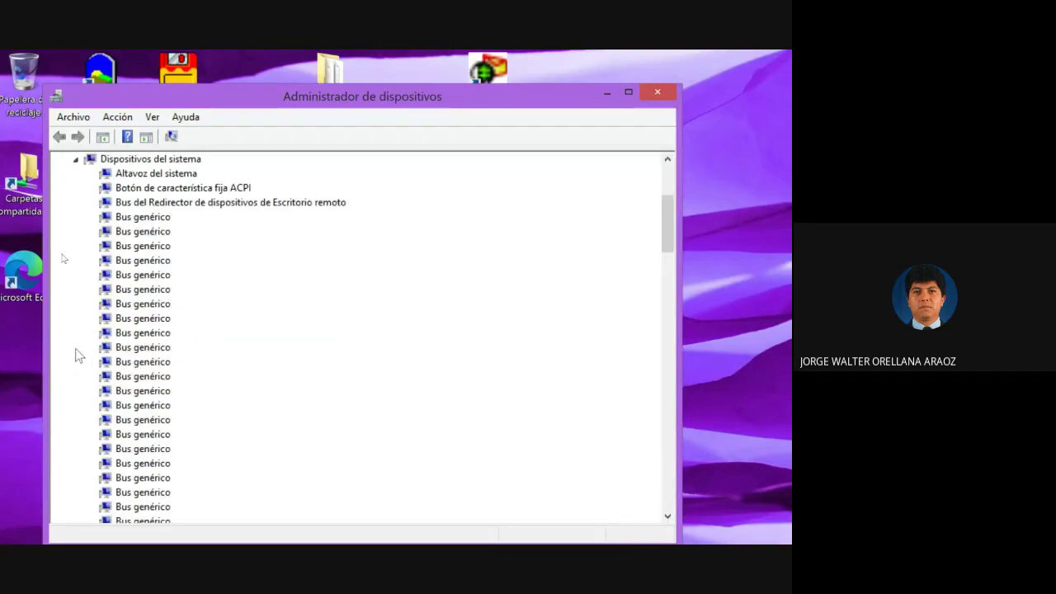
{"action": "scroll", "coordinate": [205, 393], "scroll_direction": "down", "scroll_amount": 8}
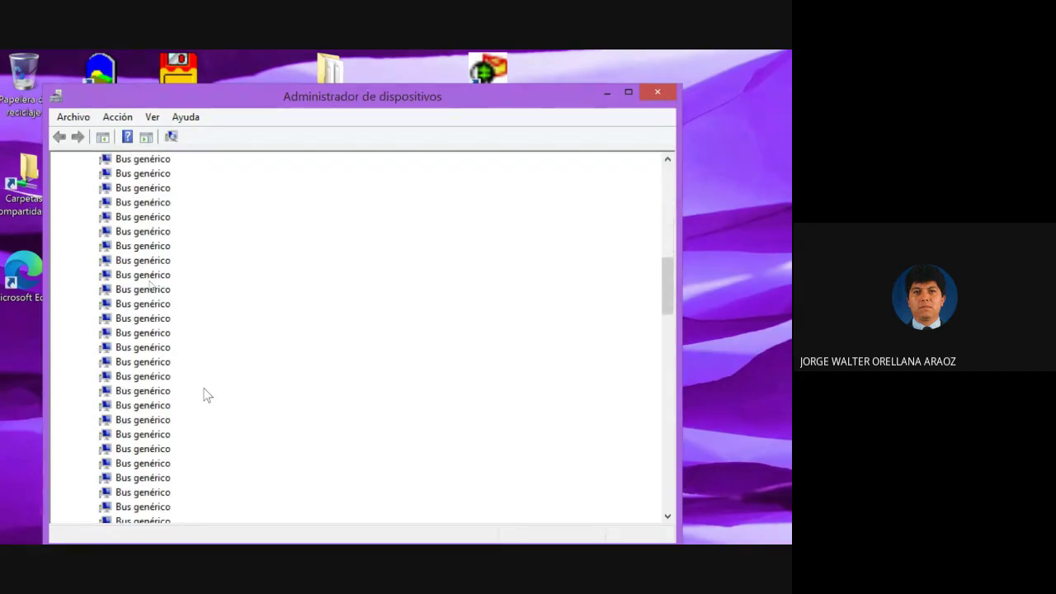
{"action": "scroll", "coordinate": [205, 394], "scroll_direction": "down", "scroll_amount": 10}
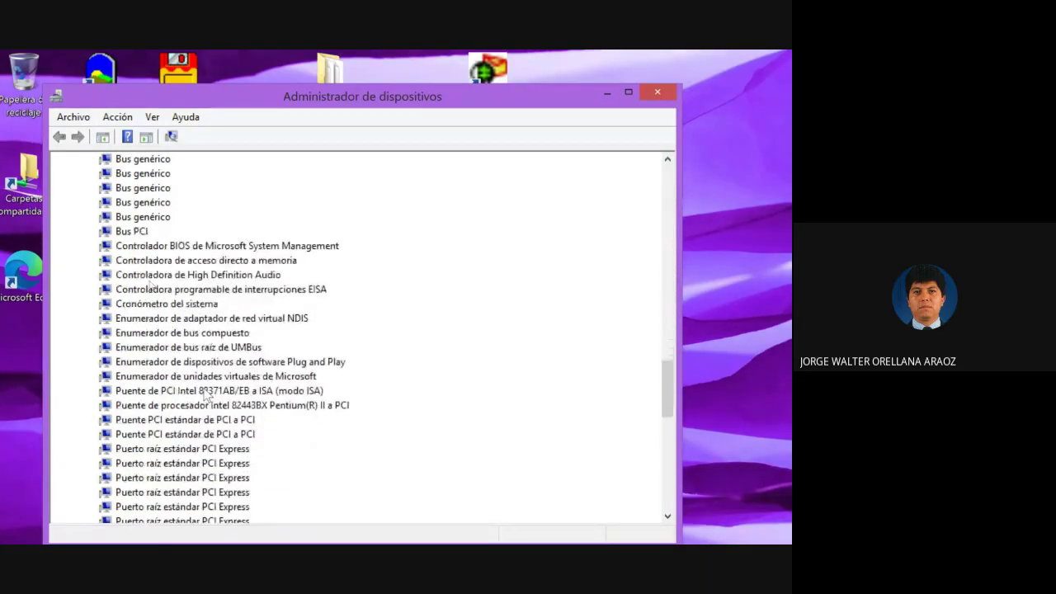
{"action": "scroll", "coordinate": [206, 393], "scroll_direction": "down", "scroll_amount": 10}
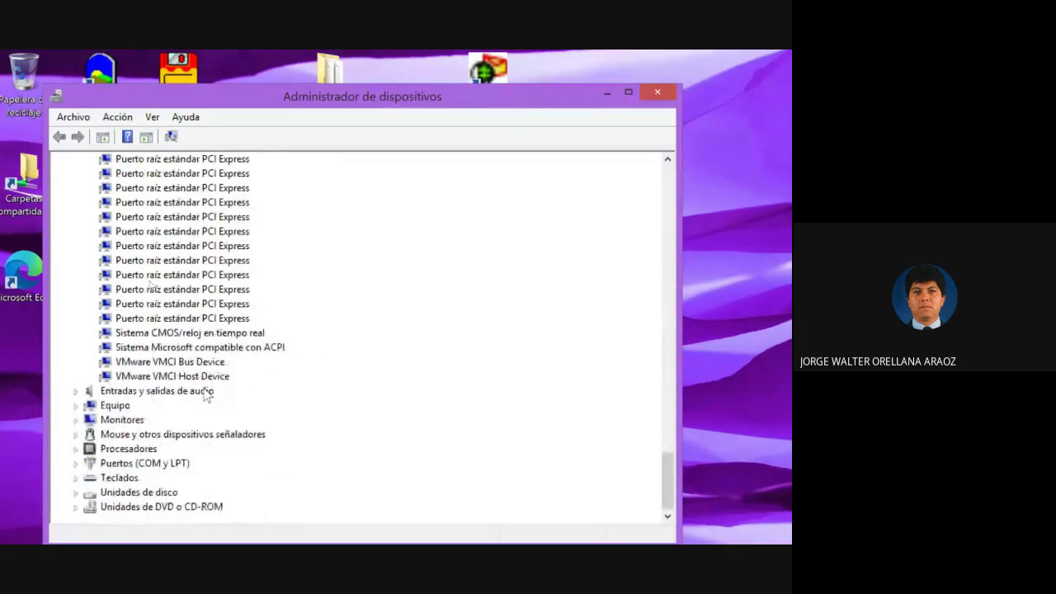
{"action": "left_click", "coordinate": [188, 333]}
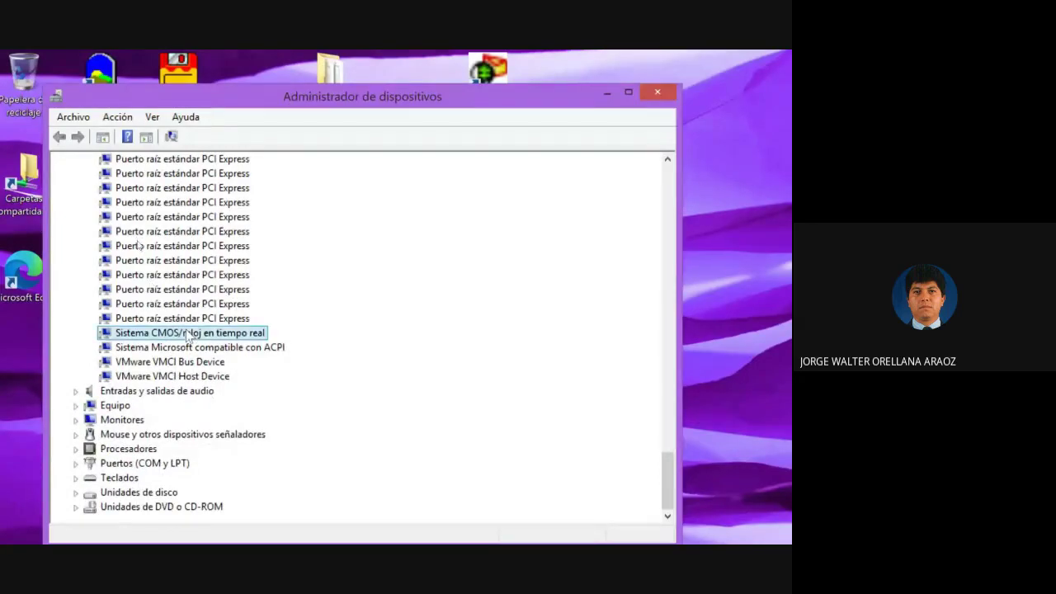
{"action": "right_click", "coordinate": [186, 329]}
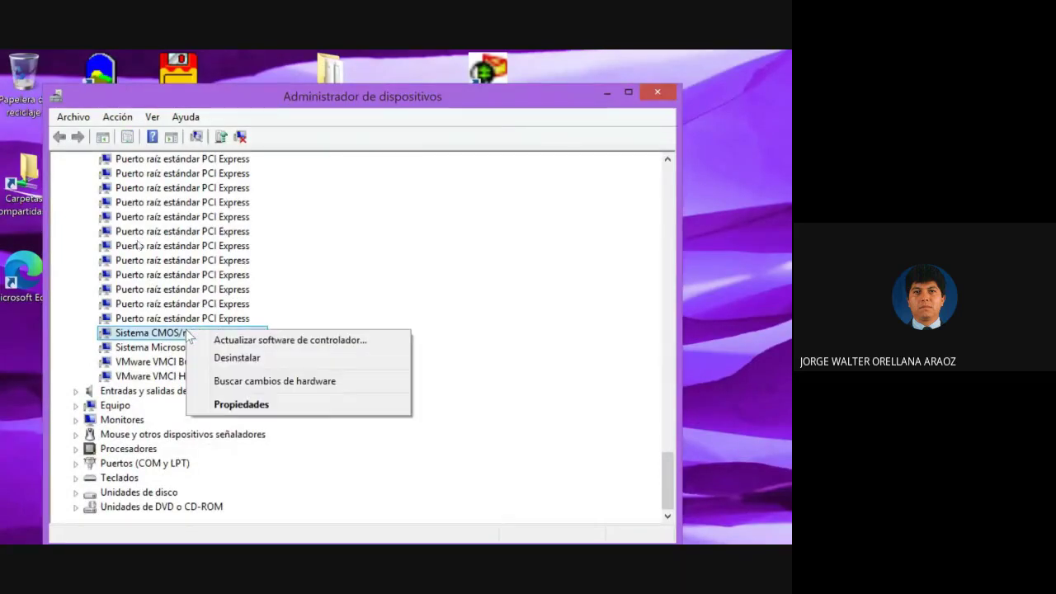
{"action": "left_click", "coordinate": [236, 403]}
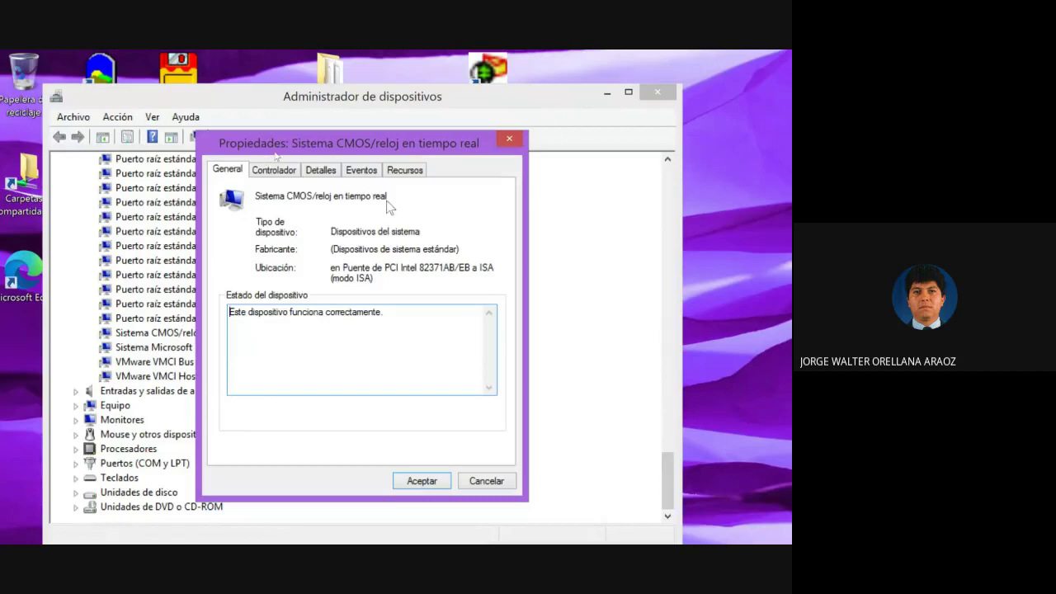
{"action": "left_click", "coordinate": [404, 171]}
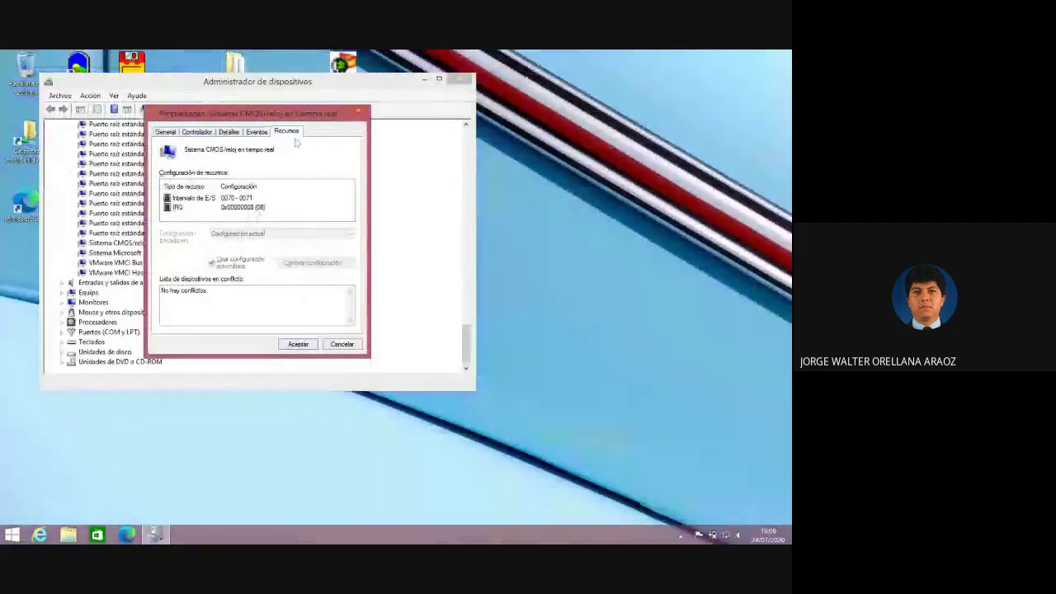
{"action": "left_click", "coordinate": [358, 110]}
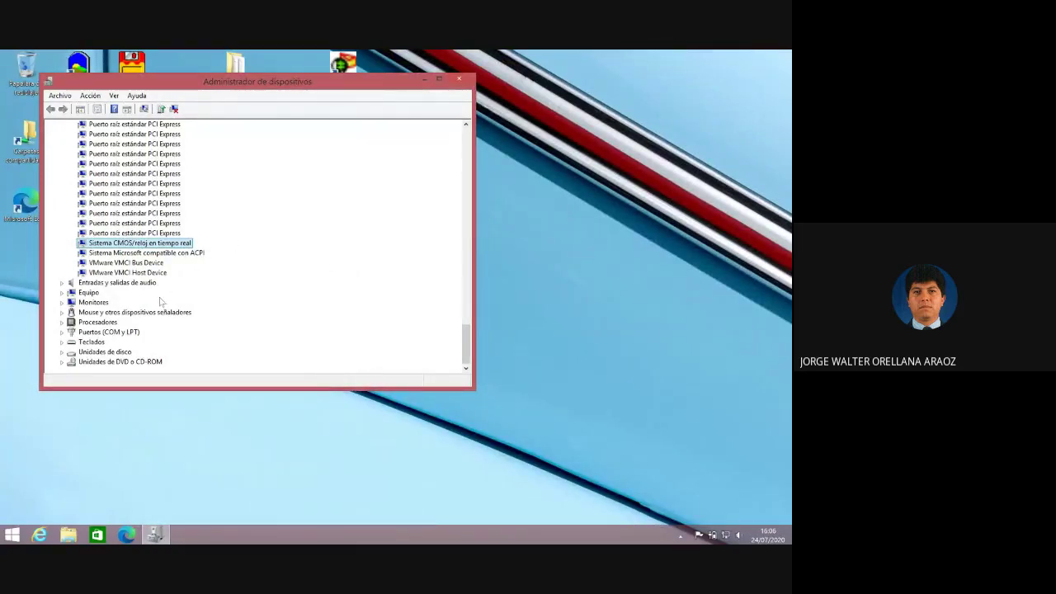
Show the resource configuration in the properties of Teclado PS/2 estándar under Teclados.
{"action": "left_click", "coordinate": [61, 341]}
{"action": "left_click", "coordinate": [120, 352]}
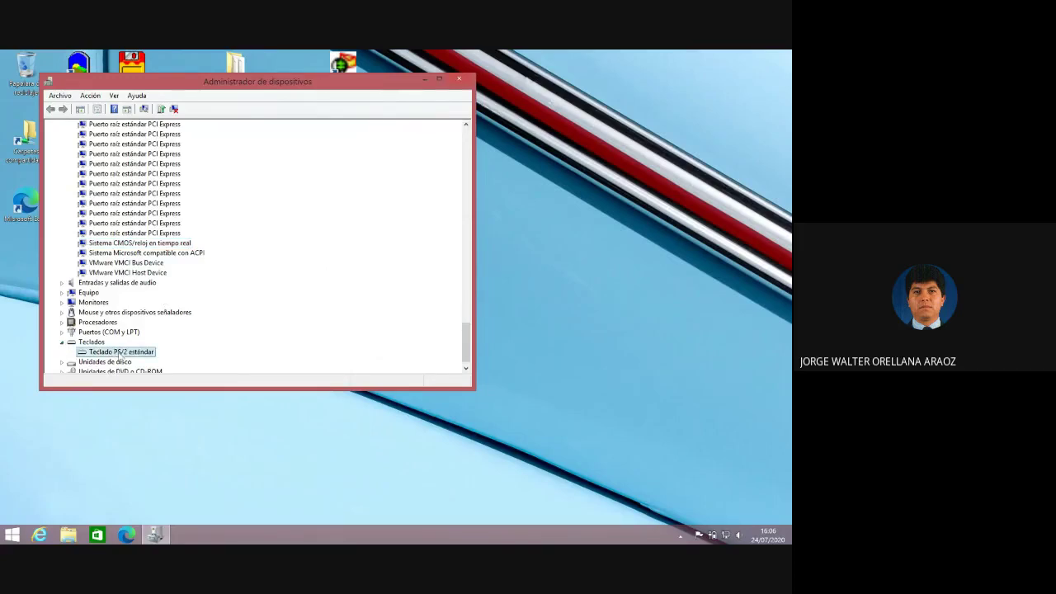
{"action": "right_click", "coordinate": [120, 353]}
{"action": "left_click", "coordinate": [151, 403]}
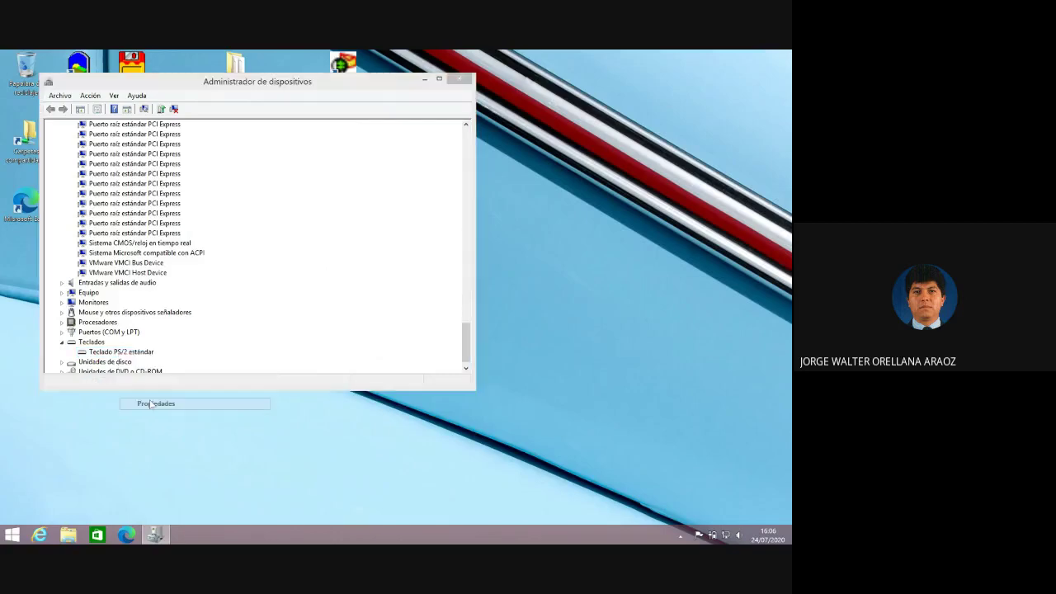
{"action": "left_click", "coordinate": [285, 134]}
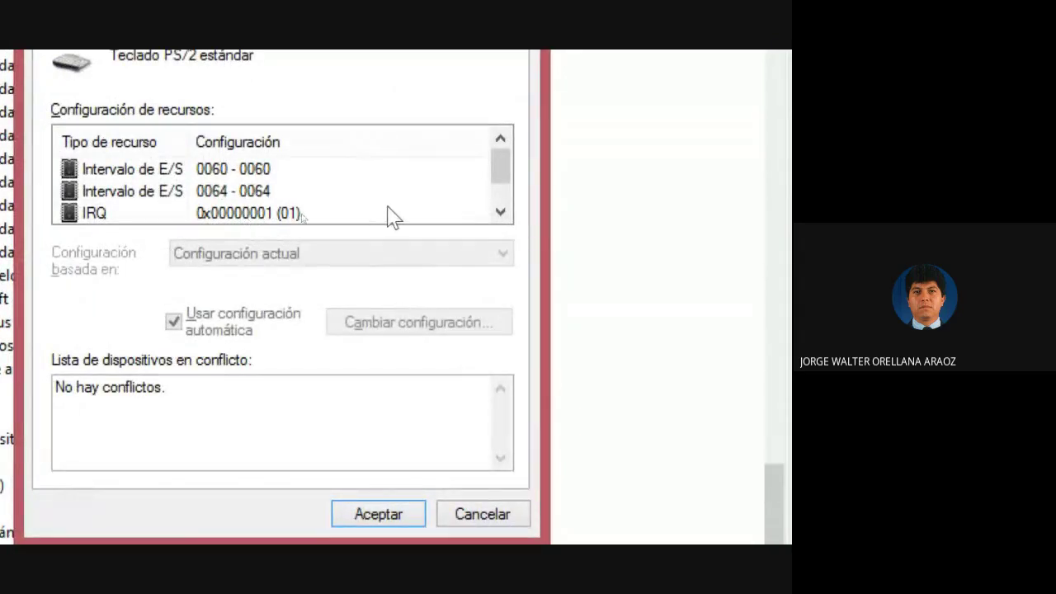
Examine the keyboard's two Intervalo de E/S entries and its IRQ entry, then close the properties without changes.
{"action": "left_click", "coordinate": [500, 212]}
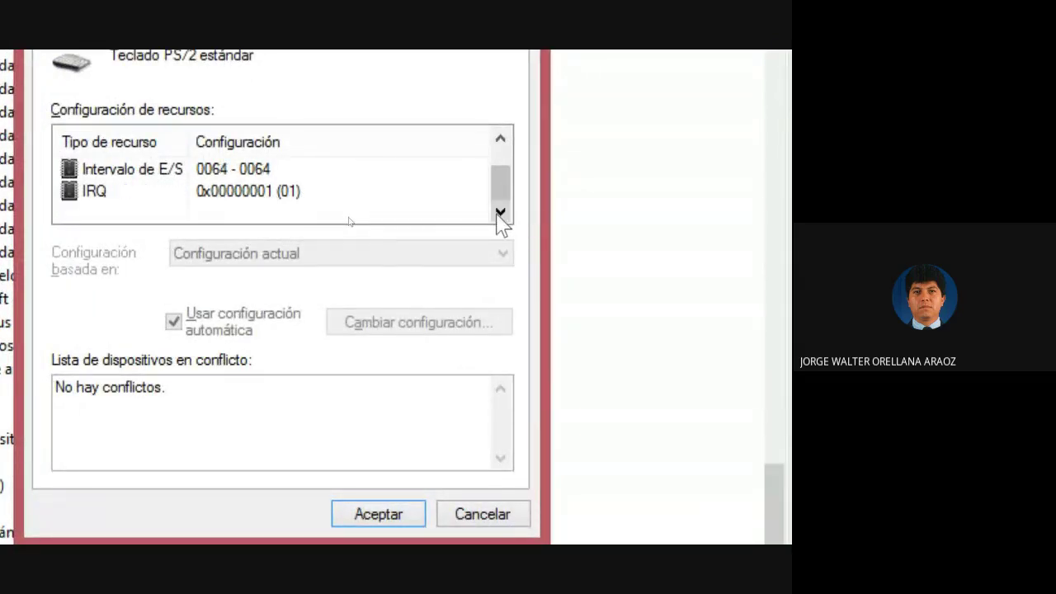
{"action": "left_click_drag", "start_coordinate": [502, 202], "coordinate": [505, 184]}
{"action": "left_click", "coordinate": [165, 170]}
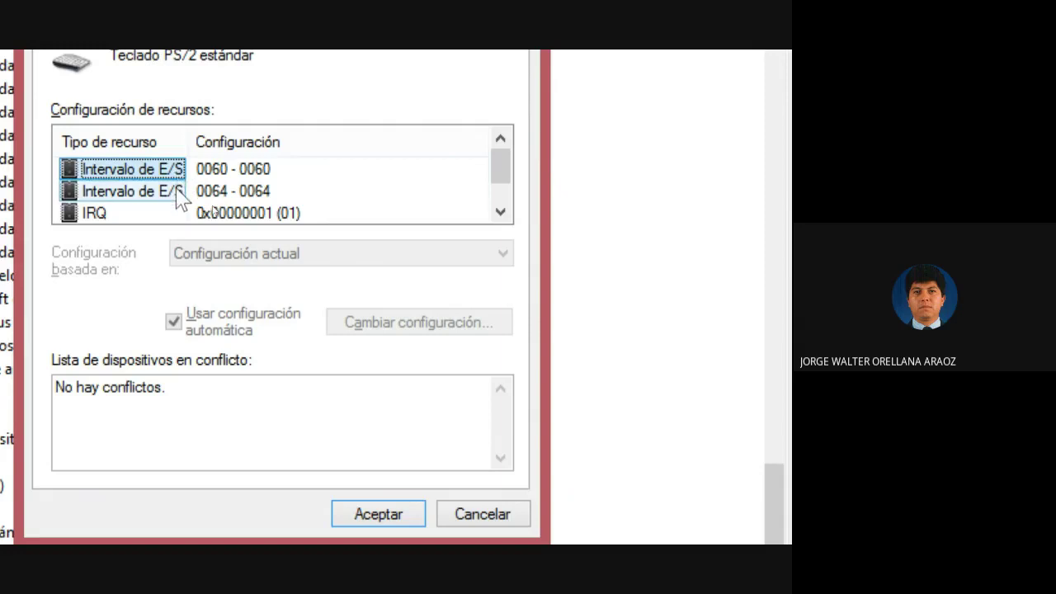
{"action": "left_click", "coordinate": [177, 194]}
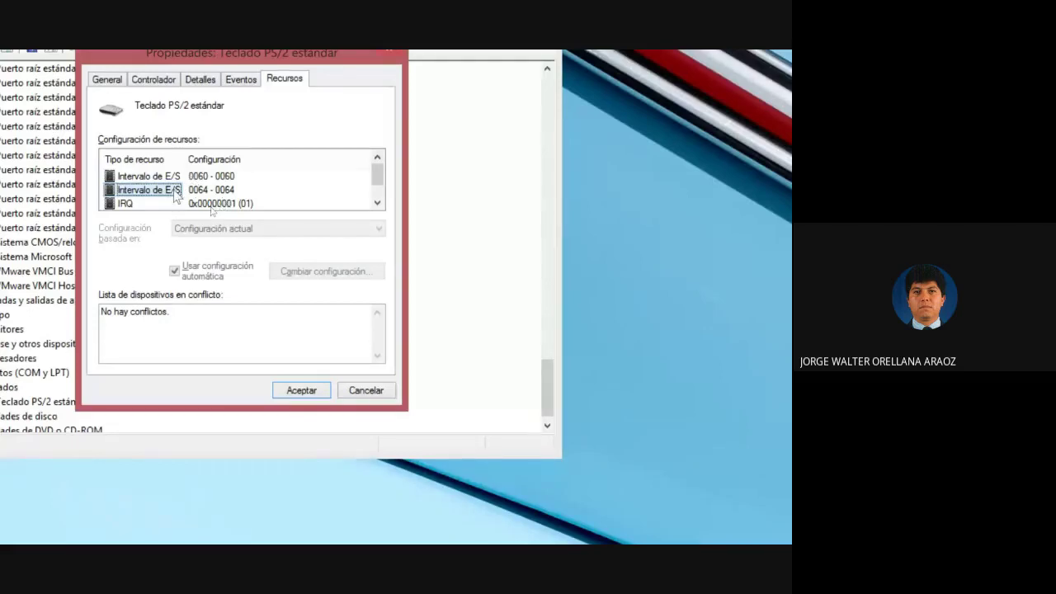
{"action": "left_click", "coordinate": [164, 203]}
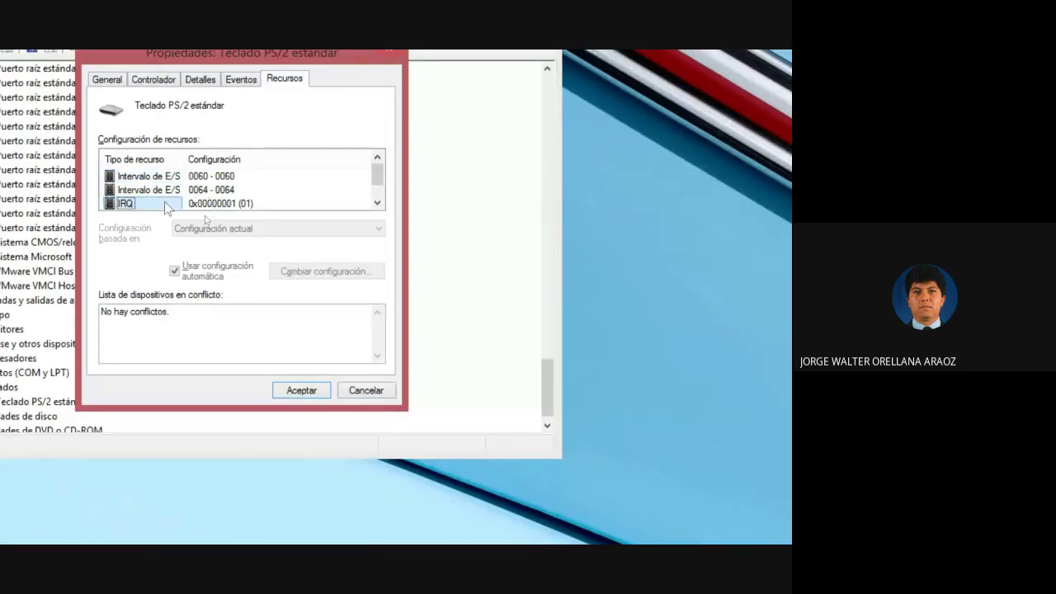
{"action": "left_click_drag", "start_coordinate": [164, 203], "coordinate": [167, 183]}
{"action": "left_click", "coordinate": [353, 390]}
Collapse the Dispositivos del sistema and Teclados categories in the device tree.
{"action": "scroll", "coordinate": [151, 315], "scroll_direction": "up", "scroll_amount": 2}
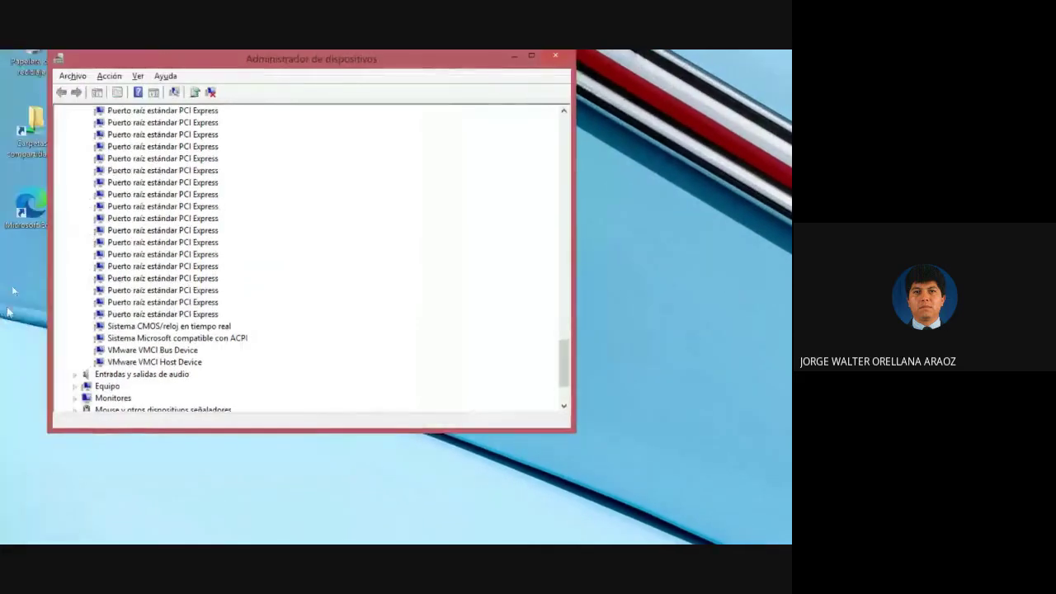
{"action": "scroll", "coordinate": [78, 274], "scroll_direction": "up", "scroll_amount": 20}
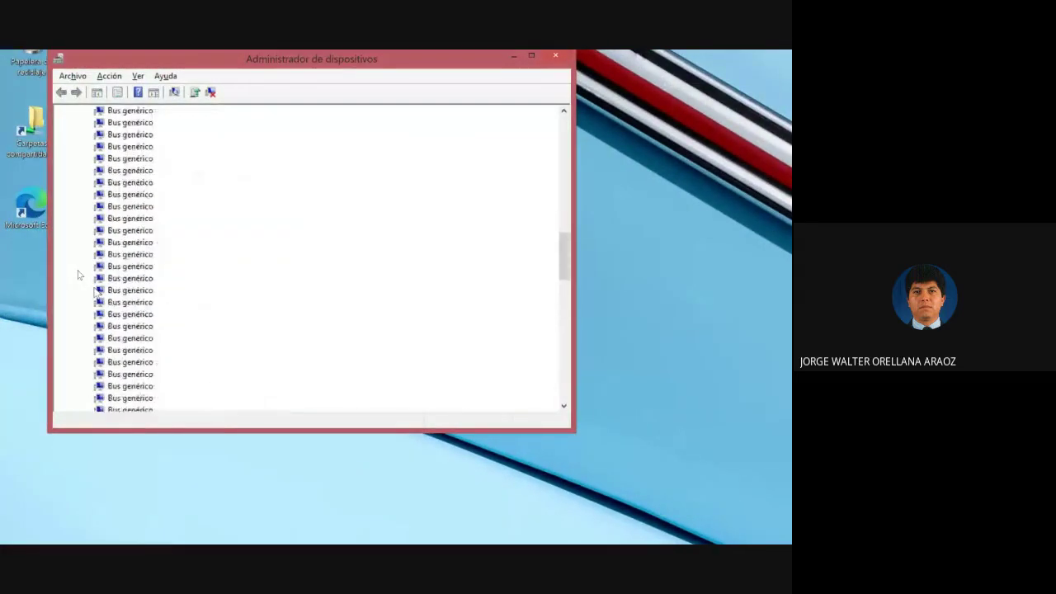
{"action": "scroll", "coordinate": [79, 275], "scroll_direction": "up", "scroll_amount": 20}
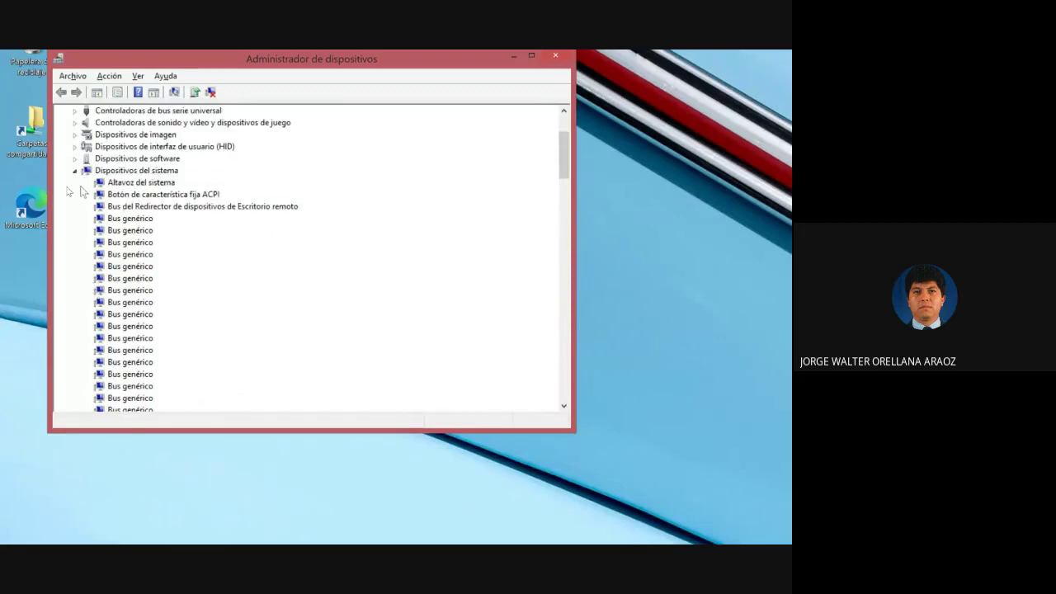
{"action": "left_click", "coordinate": [74, 171]}
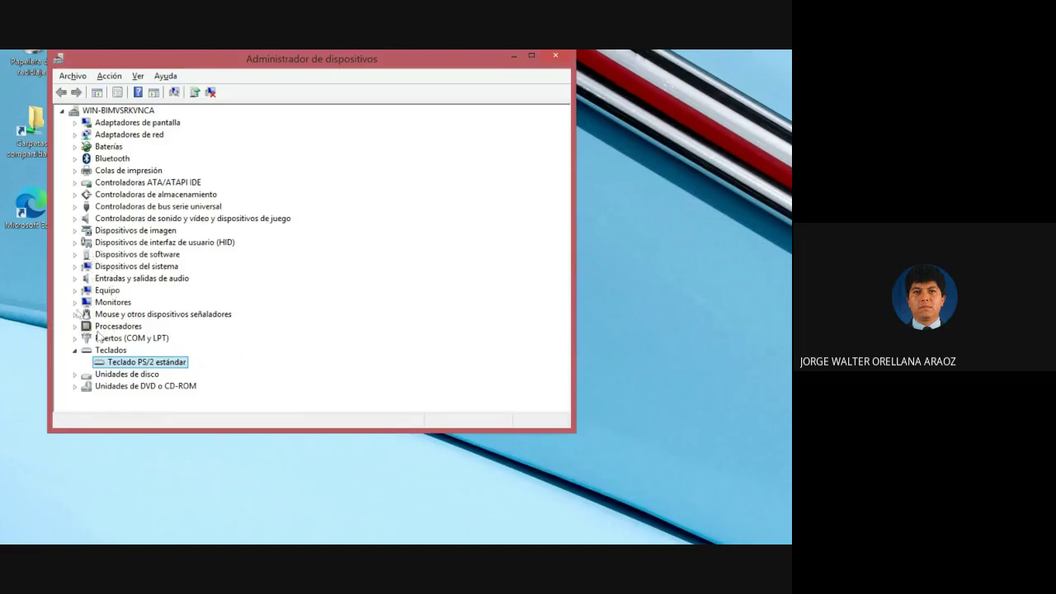
{"action": "left_click", "coordinate": [74, 350]}
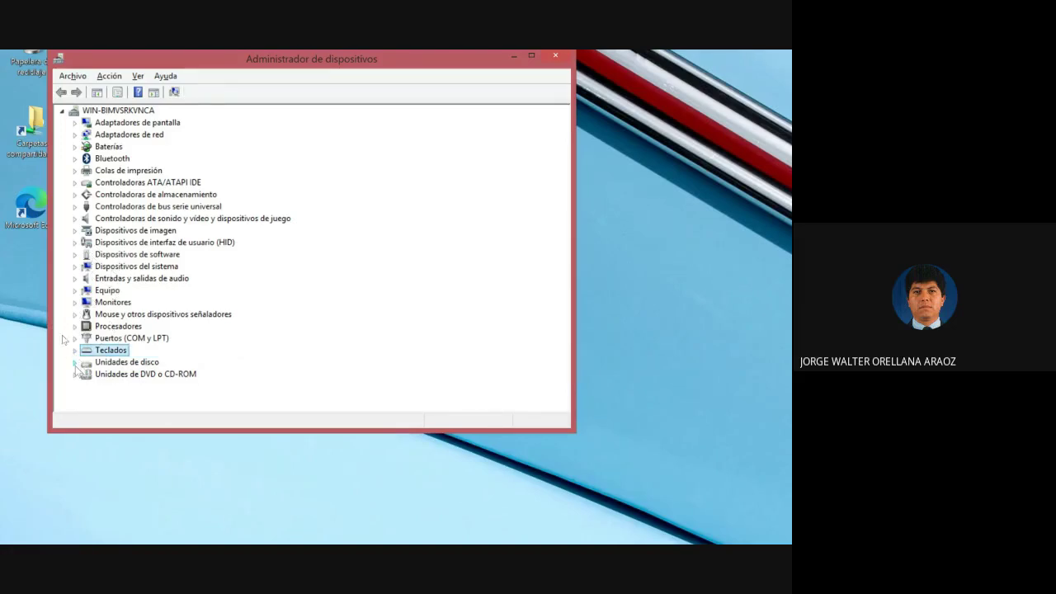
Look at the device listed under Unidades de disco and collapse the category again.
{"action": "left_click", "coordinate": [75, 362]}
{"action": "left_click", "coordinate": [112, 375]}
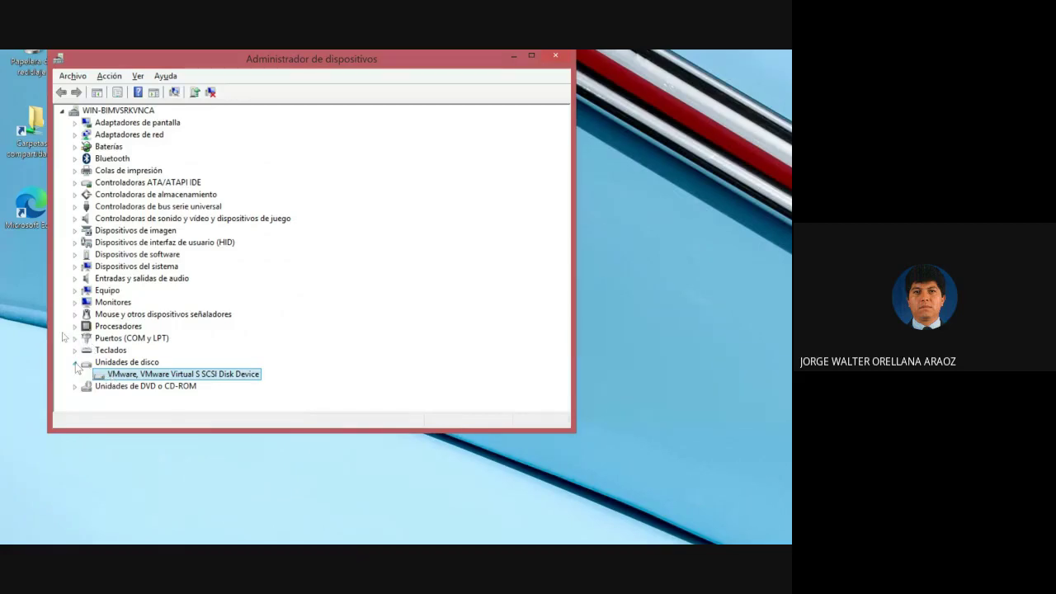
{"action": "left_click", "coordinate": [75, 364]}
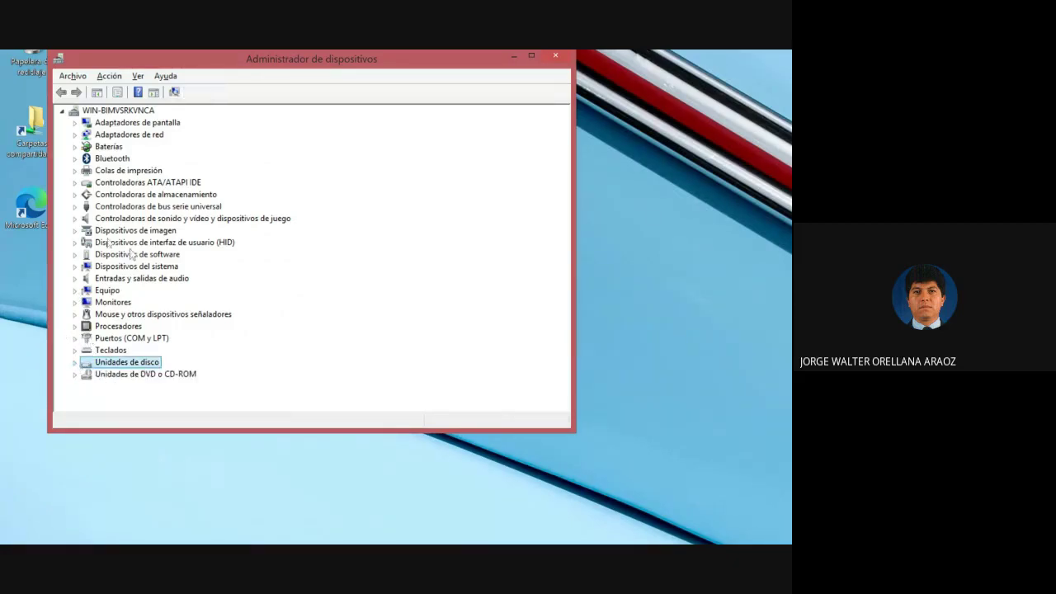
Check the resources of Controladora IDE principal de bus PCI Intel(R) 82371AB/EB under Controladoras ATA/ATAPI IDE, then close its properties.
{"action": "double_click", "coordinate": [101, 187]}
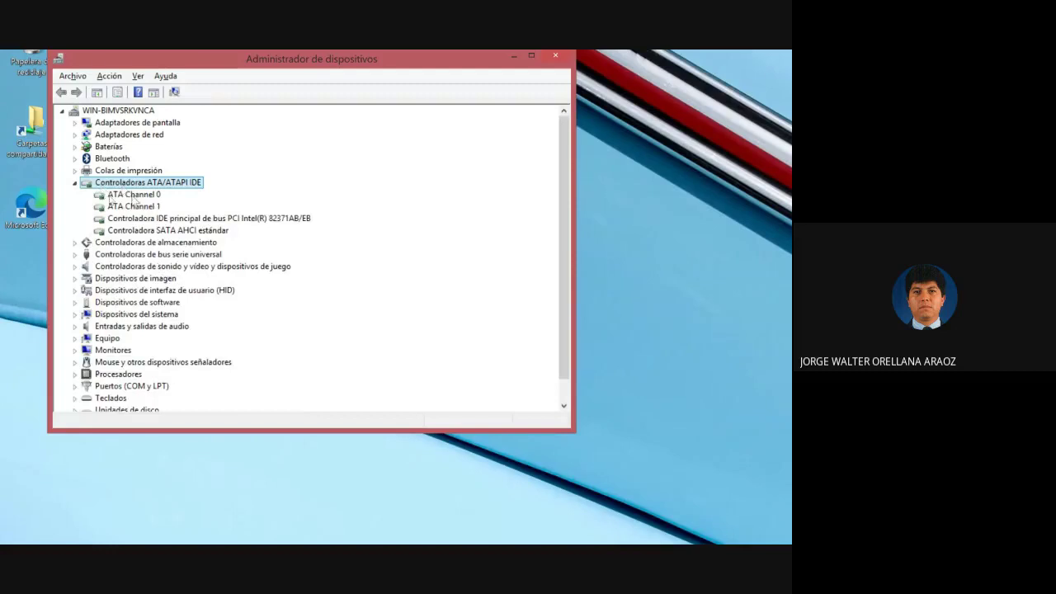
{"action": "left_click", "coordinate": [113, 219]}
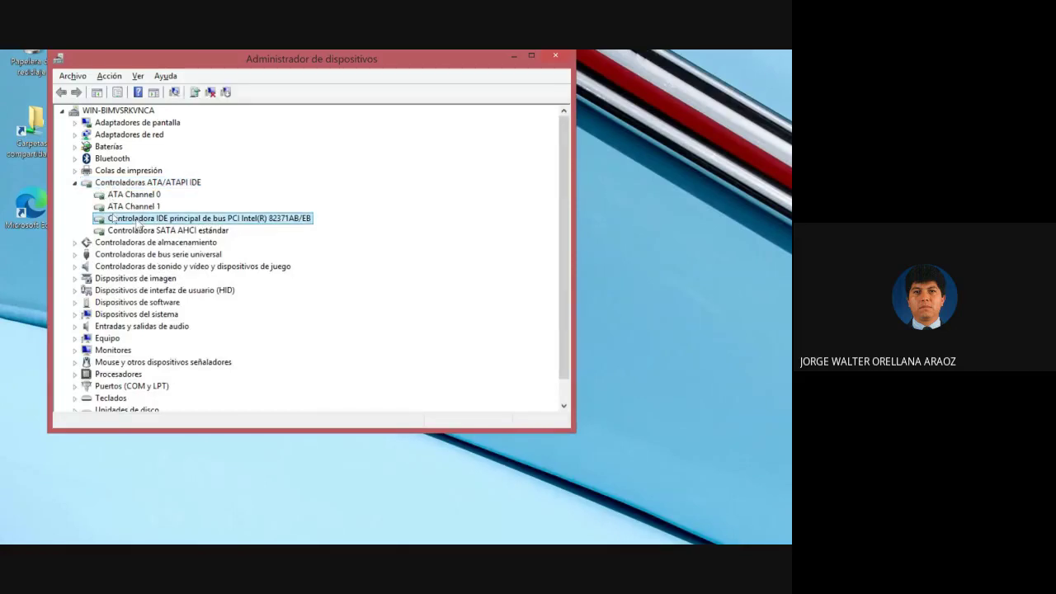
{"action": "right_click", "coordinate": [137, 225]}
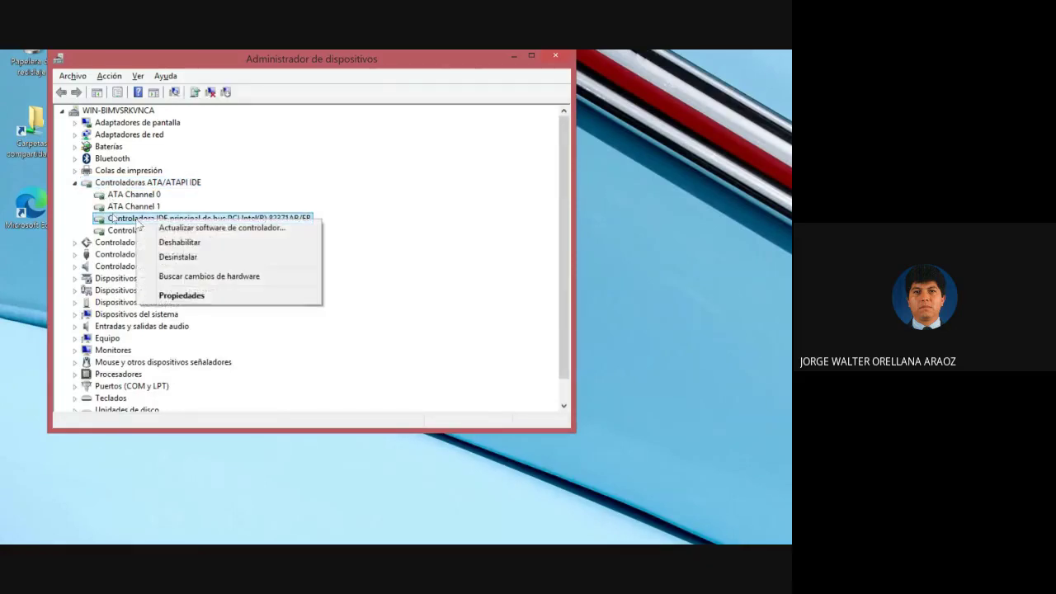
{"action": "left_click", "coordinate": [180, 296]}
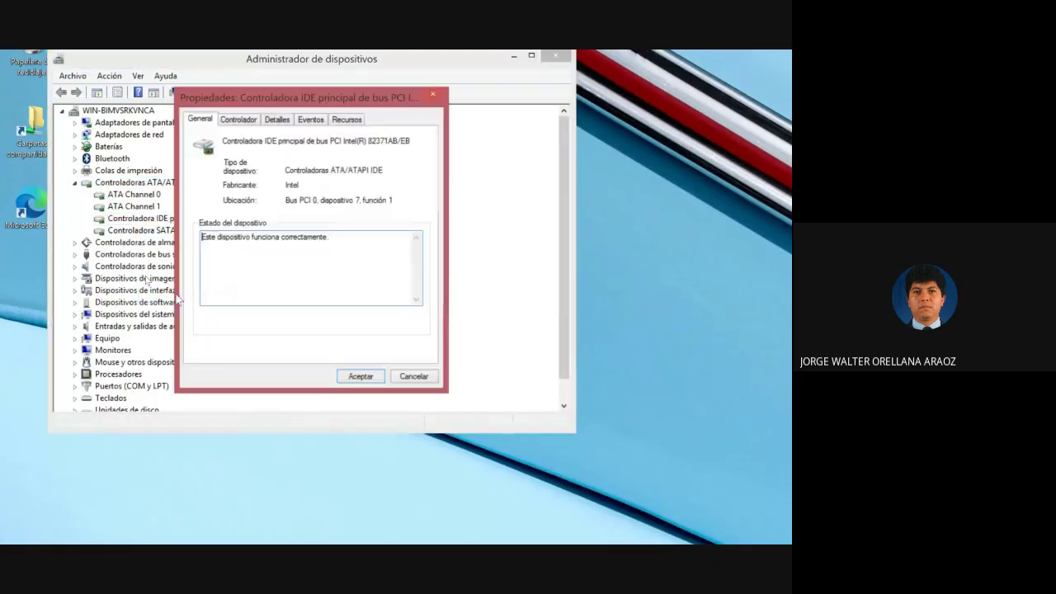
{"action": "left_click", "coordinate": [345, 122]}
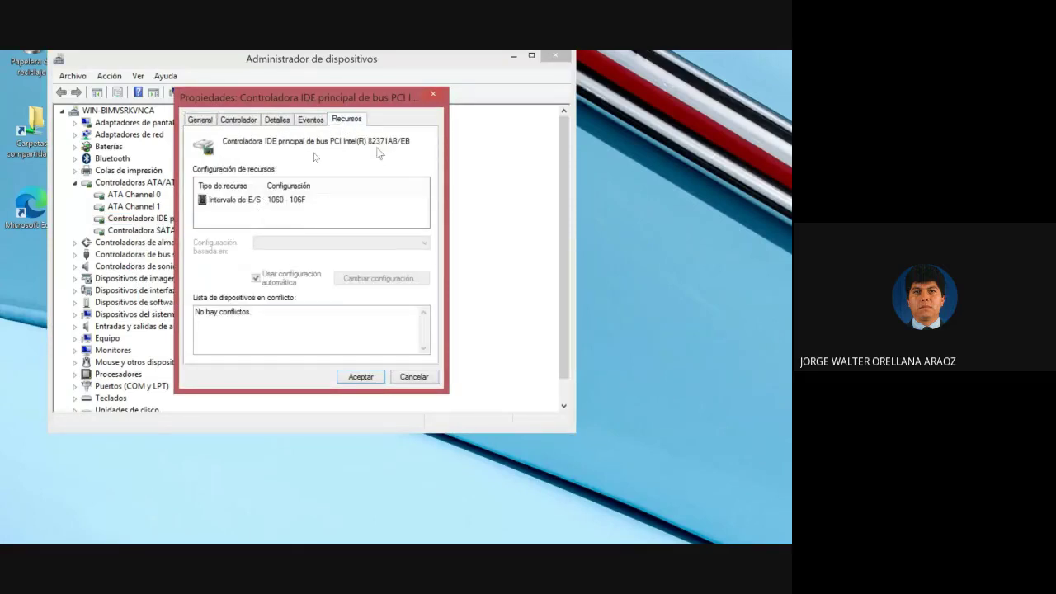
{"action": "left_click", "coordinate": [432, 95]}
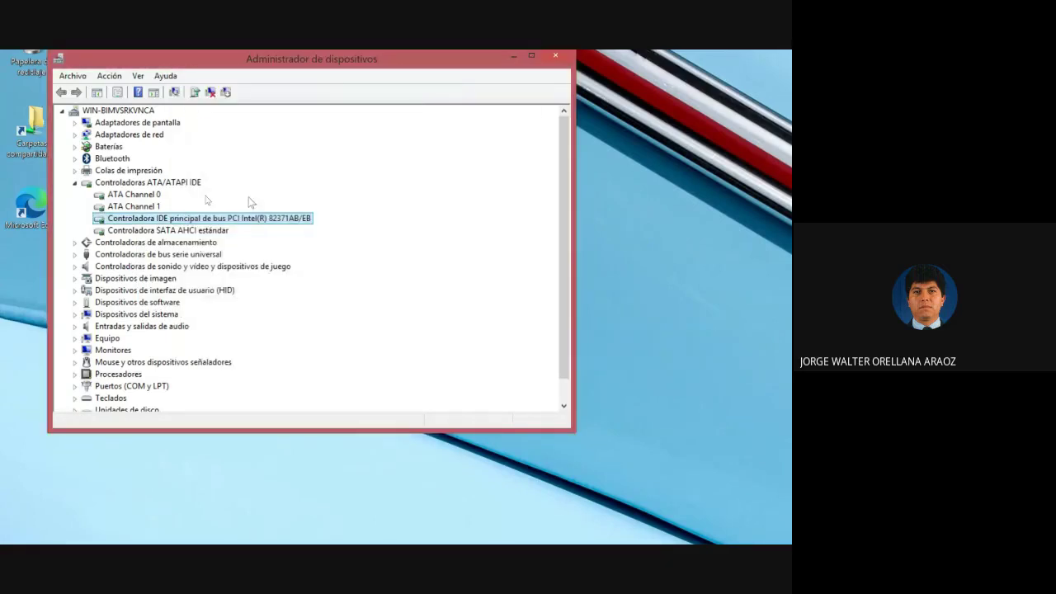
Check the resource configuration of Controladora SATA AHCI estándar, then close its properties.
{"action": "left_click", "coordinate": [201, 231]}
{"action": "right_click", "coordinate": [201, 231]}
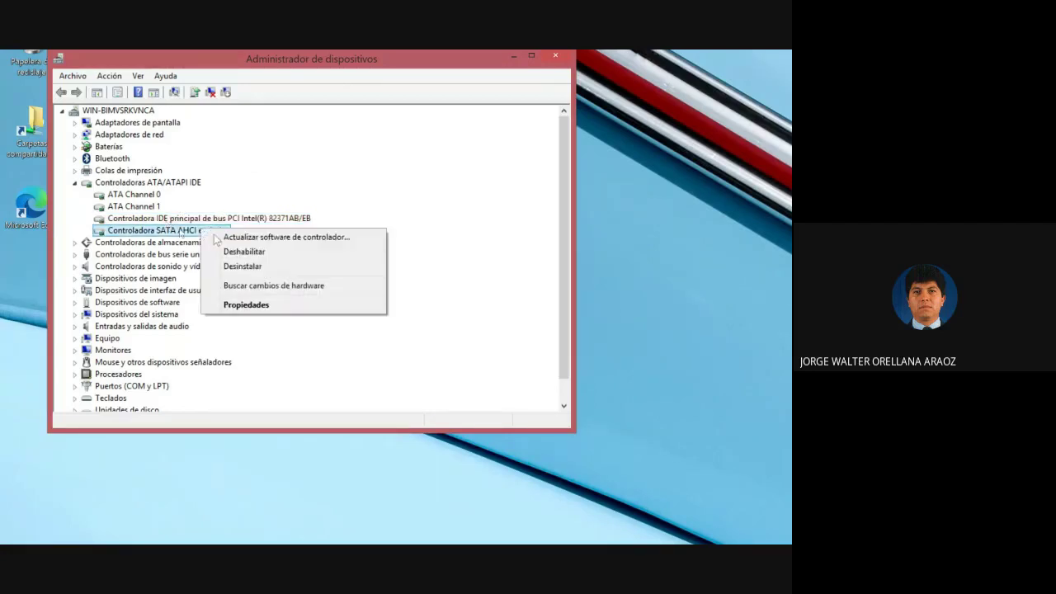
{"action": "left_click", "coordinate": [243, 306]}
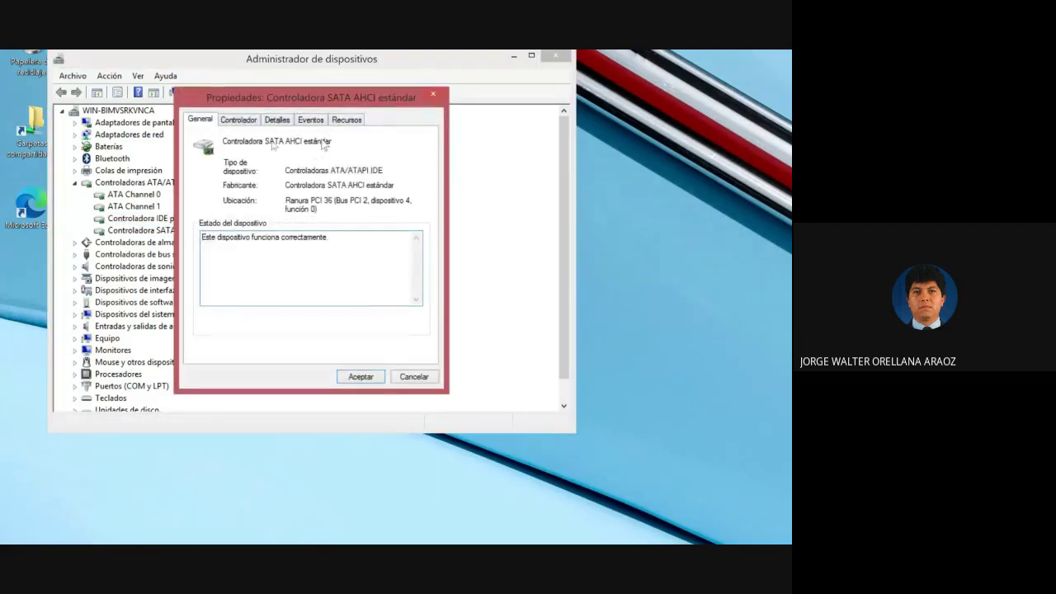
{"action": "left_click", "coordinate": [347, 119]}
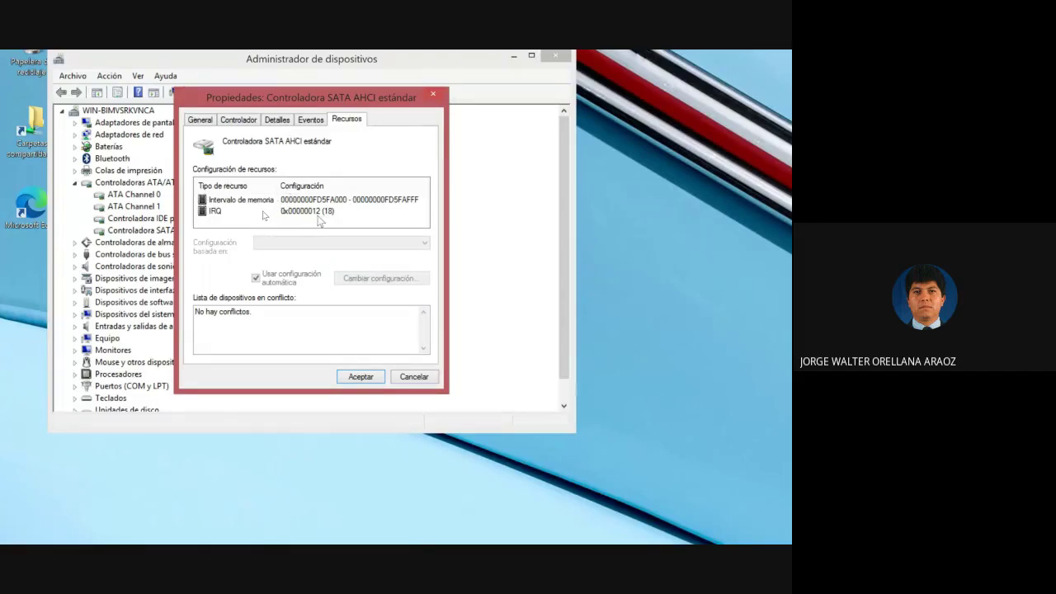
{"action": "left_click", "coordinate": [436, 97]}
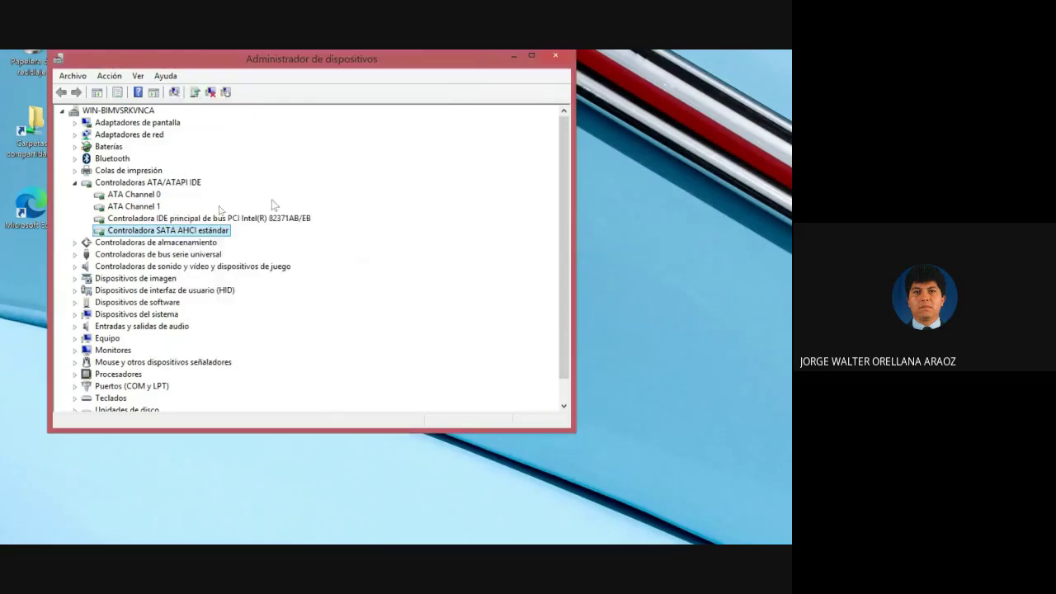
Look at the devices under Controladoras de almacenamiento, then collapse that category and Controladoras ATA/ATAPI IDE.
{"action": "double_click", "coordinate": [117, 241]}
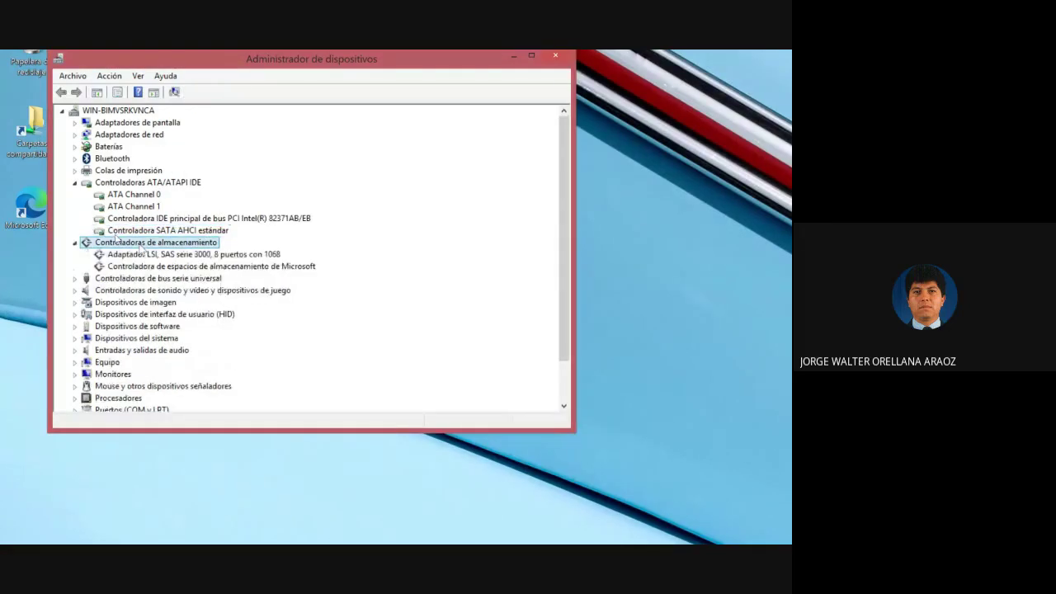
{"action": "left_click", "coordinate": [145, 267]}
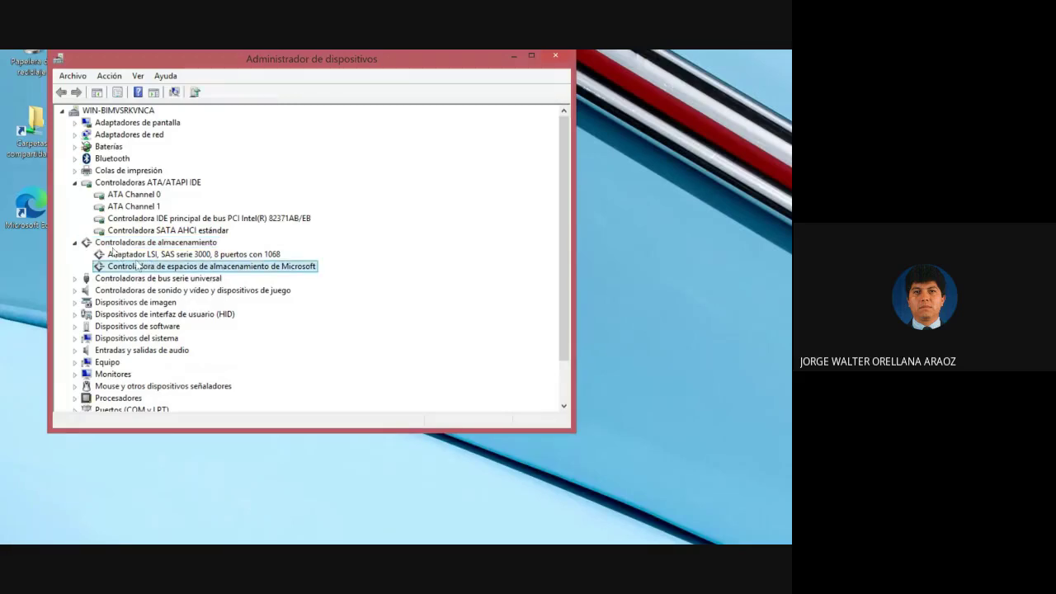
{"action": "left_click", "coordinate": [75, 243]}
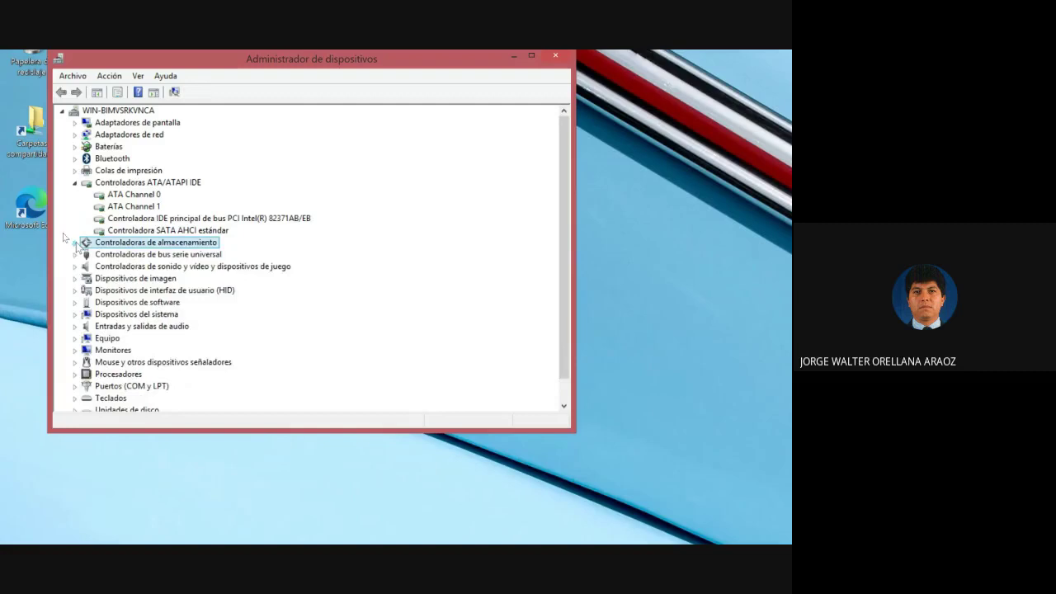
{"action": "left_click", "coordinate": [75, 183]}
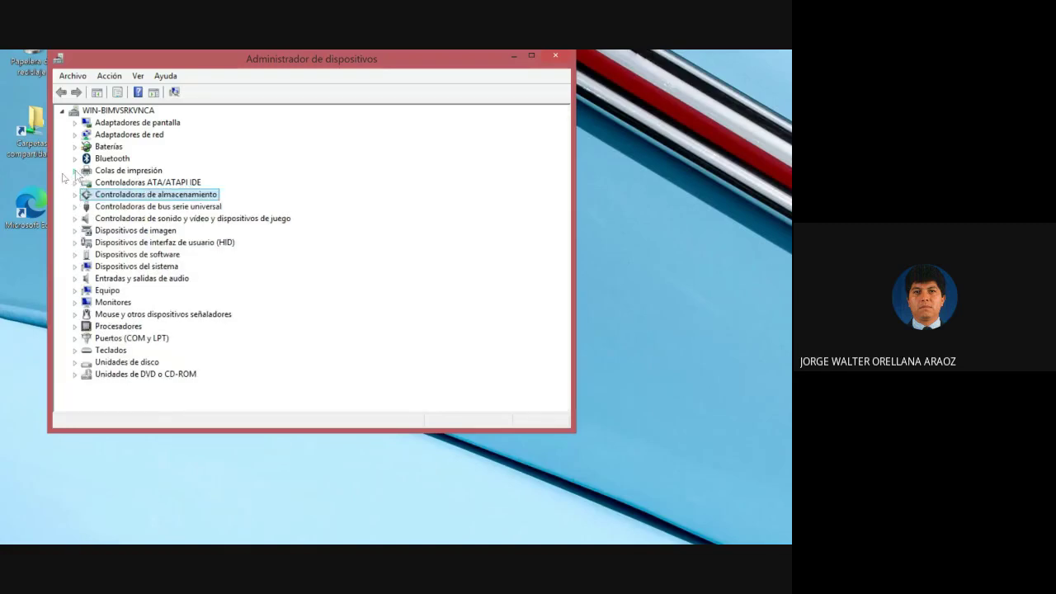
Open the resource configuration of Conexión de red Gigabit Intel(R) 82574L under Adaptadores de red.
{"action": "left_click", "coordinate": [75, 135]}
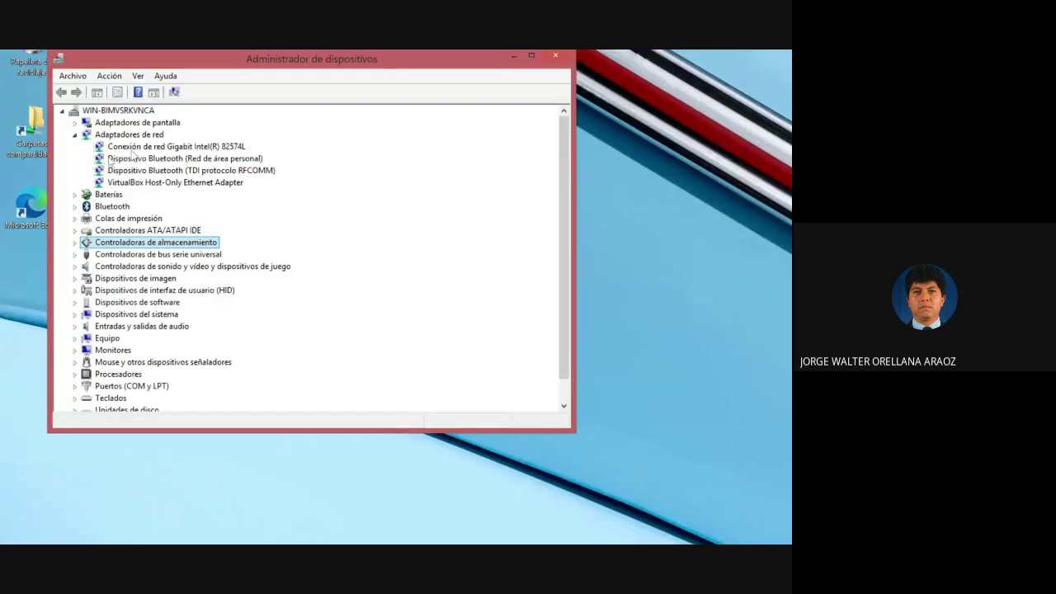
{"action": "left_click", "coordinate": [131, 148]}
{"action": "right_click", "coordinate": [132, 151]}
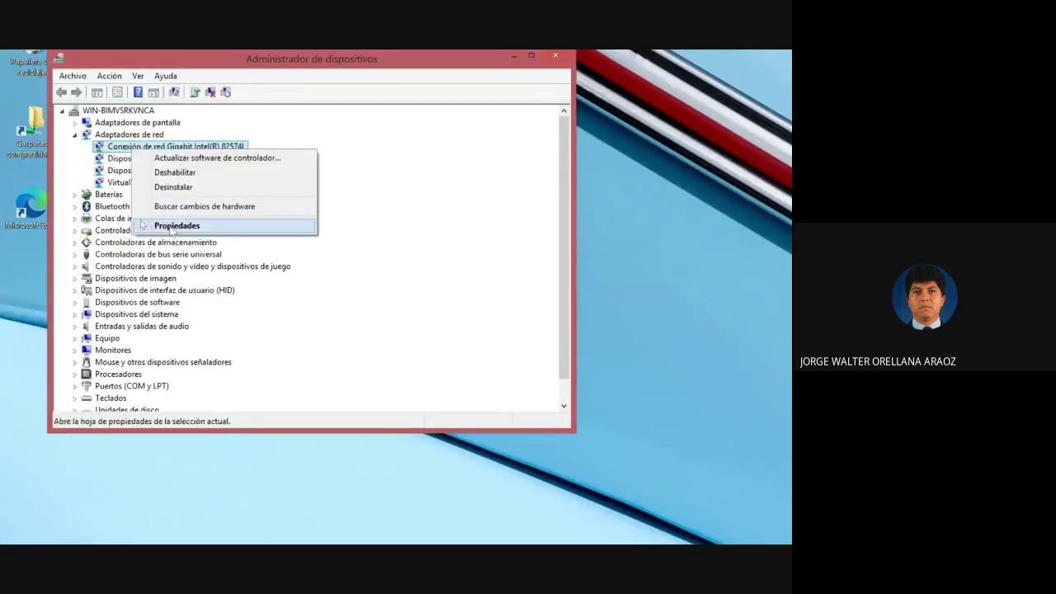
{"action": "left_click", "coordinate": [170, 228]}
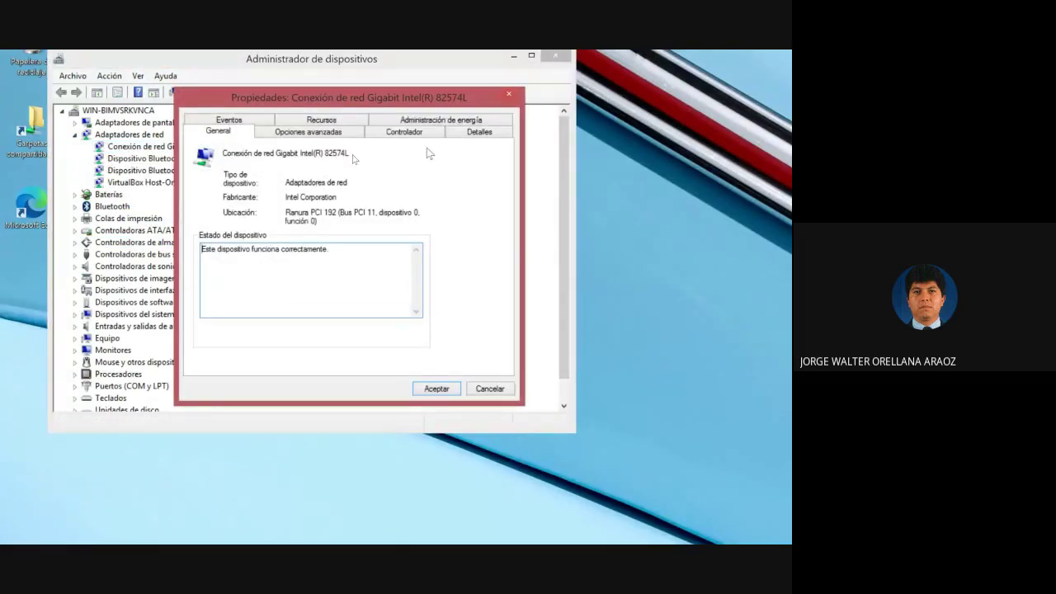
{"action": "left_click", "coordinate": [344, 121]}
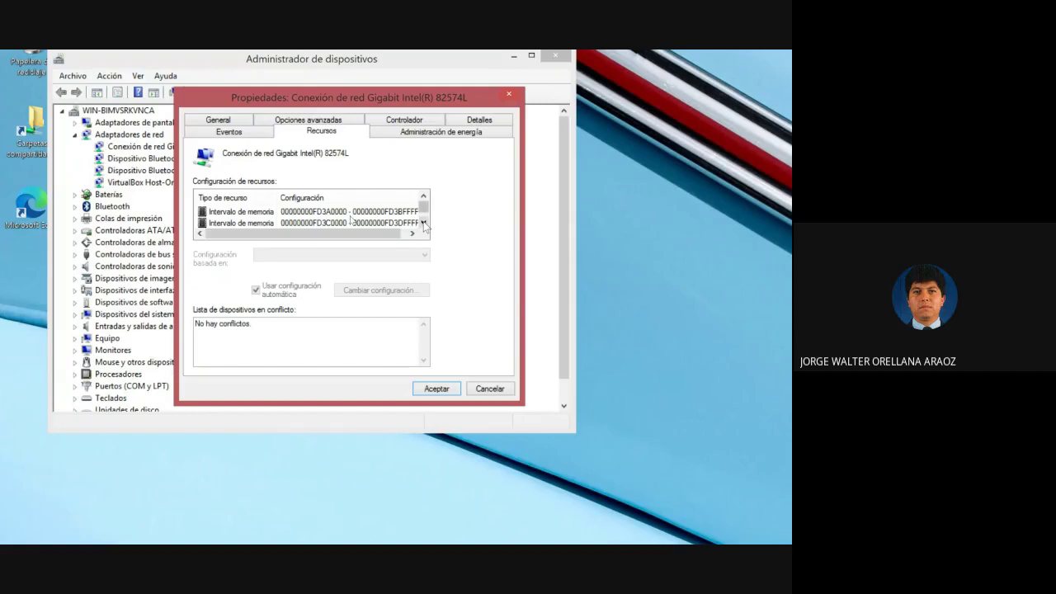
Review the network adapter's memory ranges and IRQs, then close its properties and collapse Adaptadores de red.
{"action": "left_click", "coordinate": [423, 223]}
{"action": "left_click", "coordinate": [423, 223]}
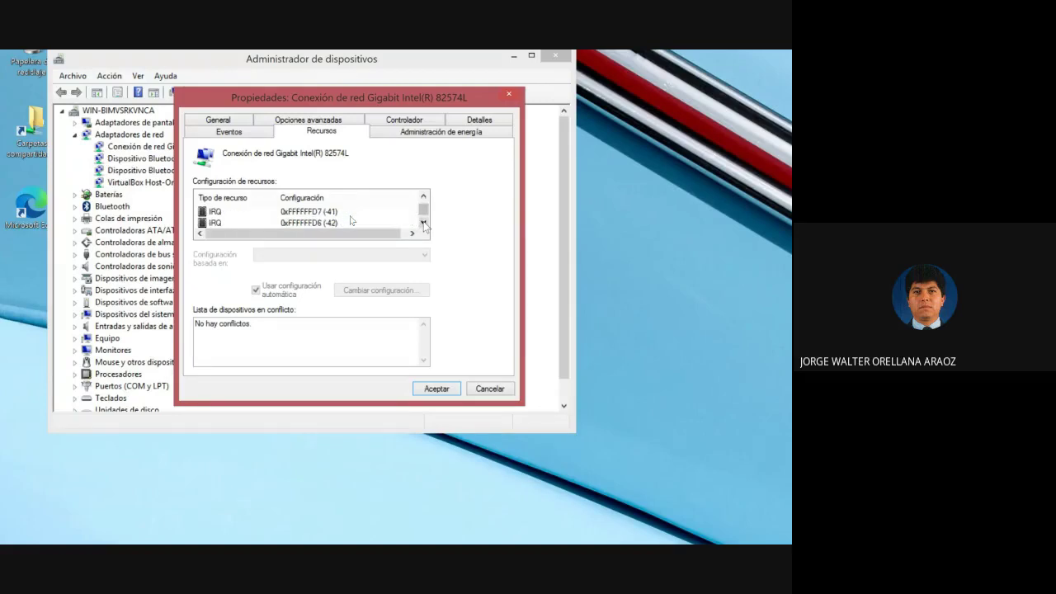
{"action": "left_click", "coordinate": [423, 223]}
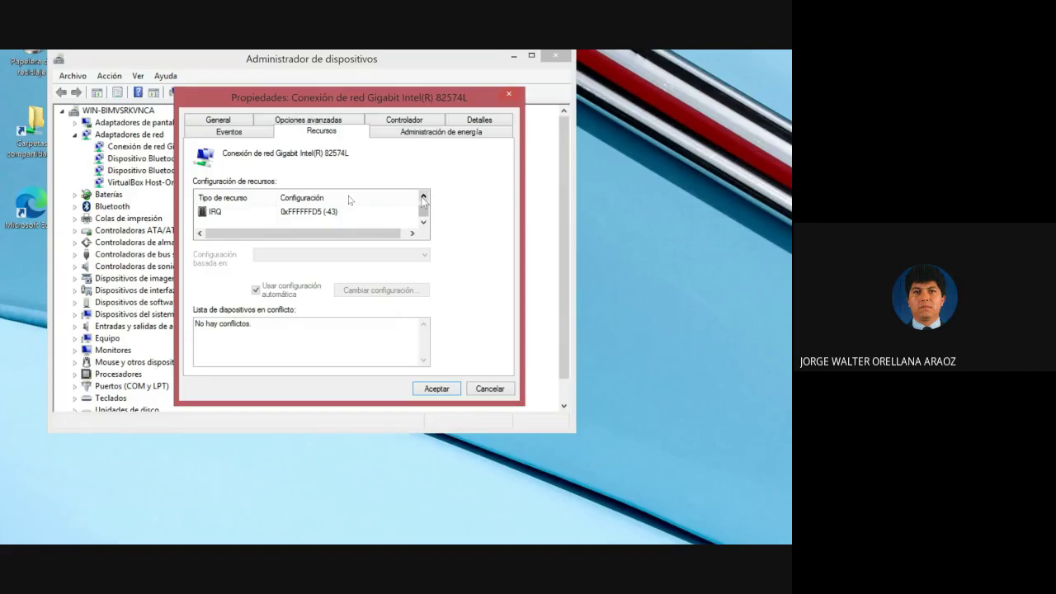
{"action": "left_click", "coordinate": [423, 198]}
{"action": "left_click", "coordinate": [423, 198]}
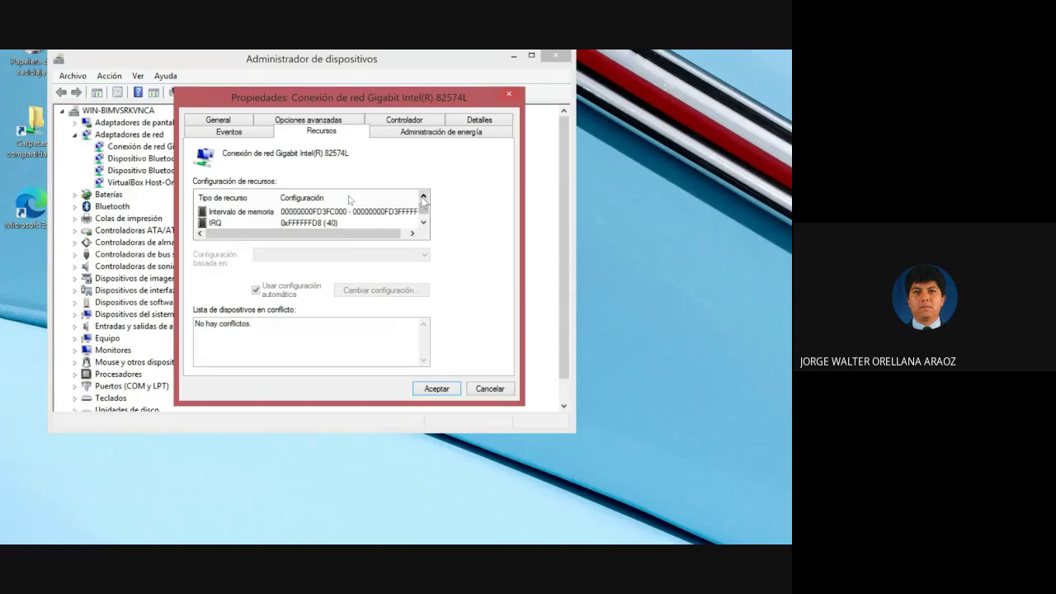
{"action": "left_click", "coordinate": [423, 198]}
{"action": "left_click", "coordinate": [423, 198]}
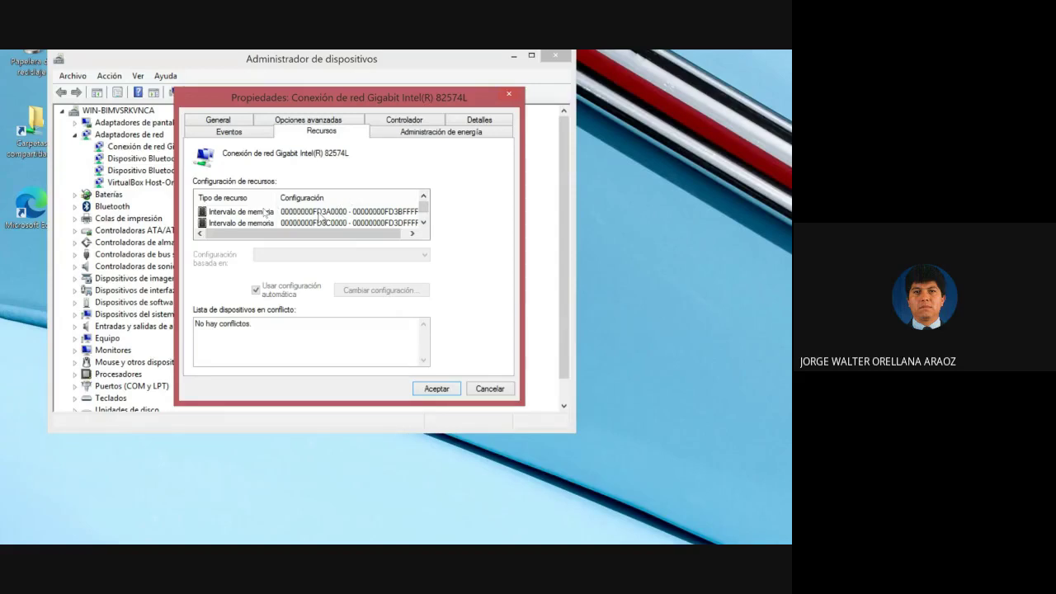
{"action": "left_click", "coordinate": [470, 388]}
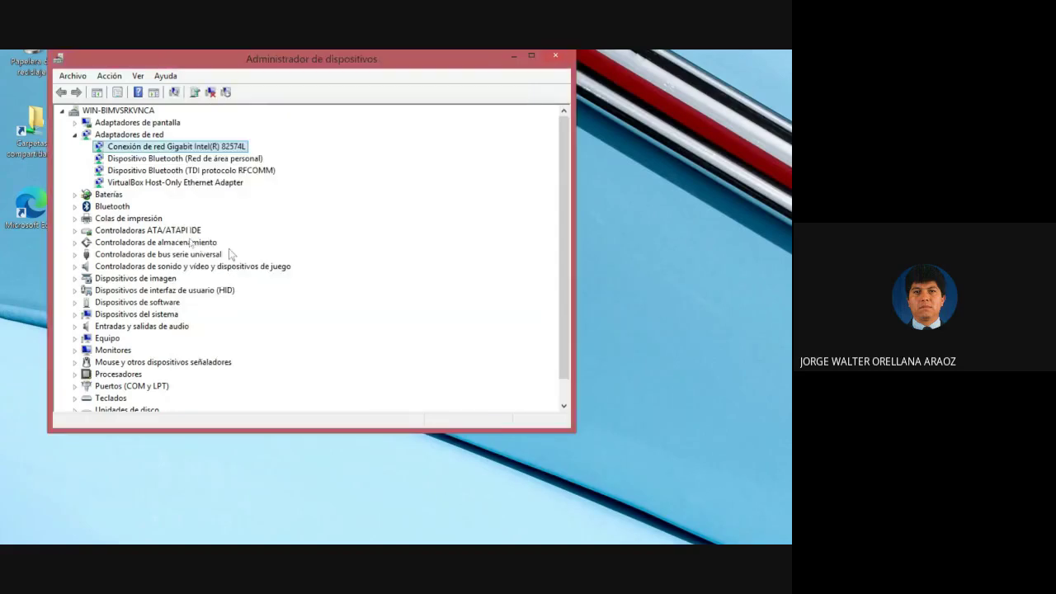
{"action": "left_click", "coordinate": [75, 135]}
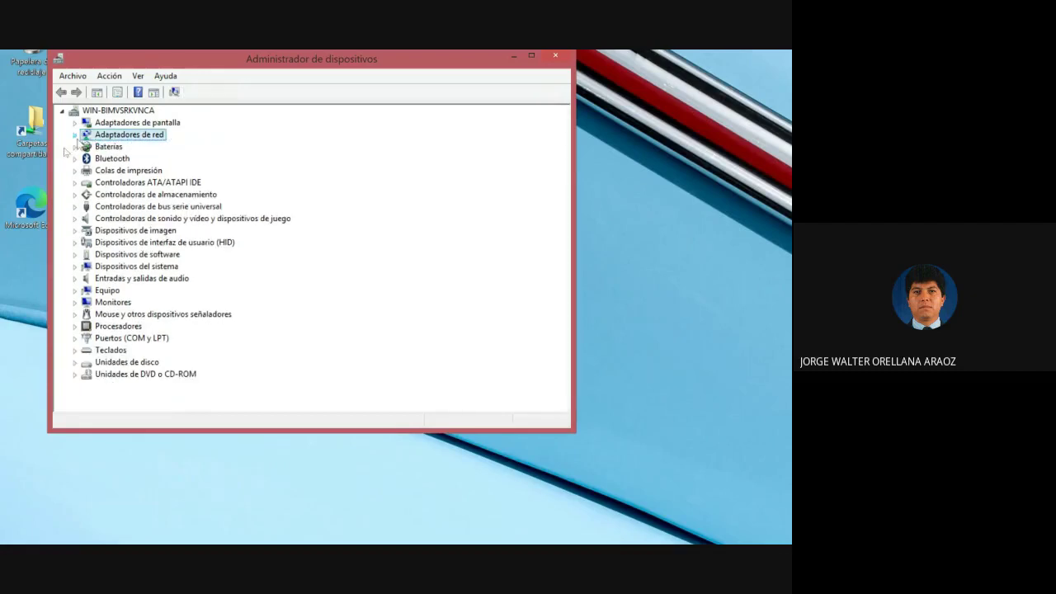
Open the properties of VMware SVGA 3D under Adaptadores de pantalla and look at its driver information.
{"action": "left_click", "coordinate": [75, 122]}
{"action": "left_click", "coordinate": [120, 135]}
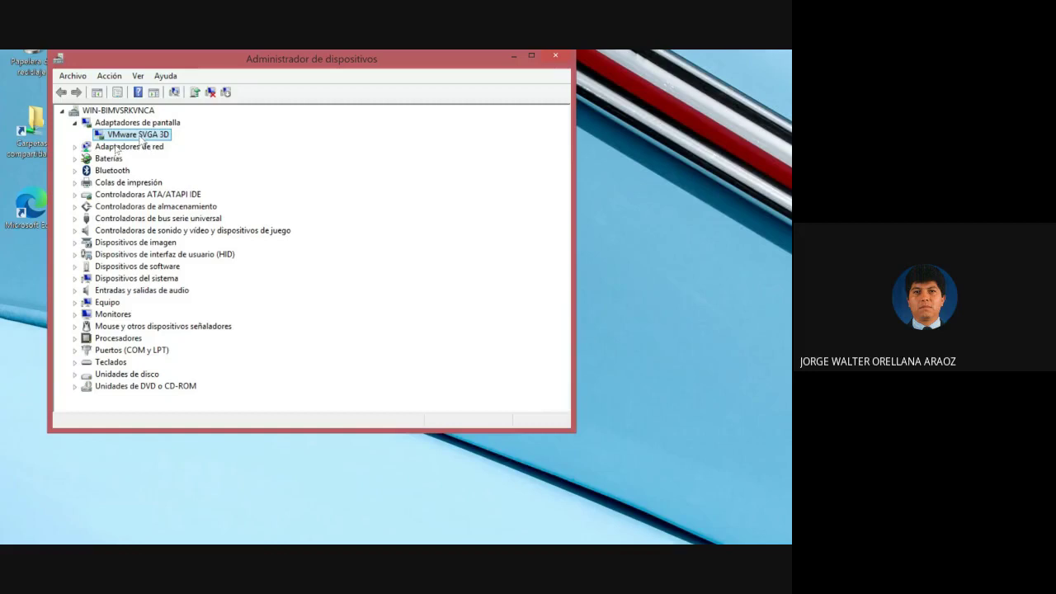
{"action": "right_click", "coordinate": [139, 136]}
{"action": "left_click", "coordinate": [169, 212]}
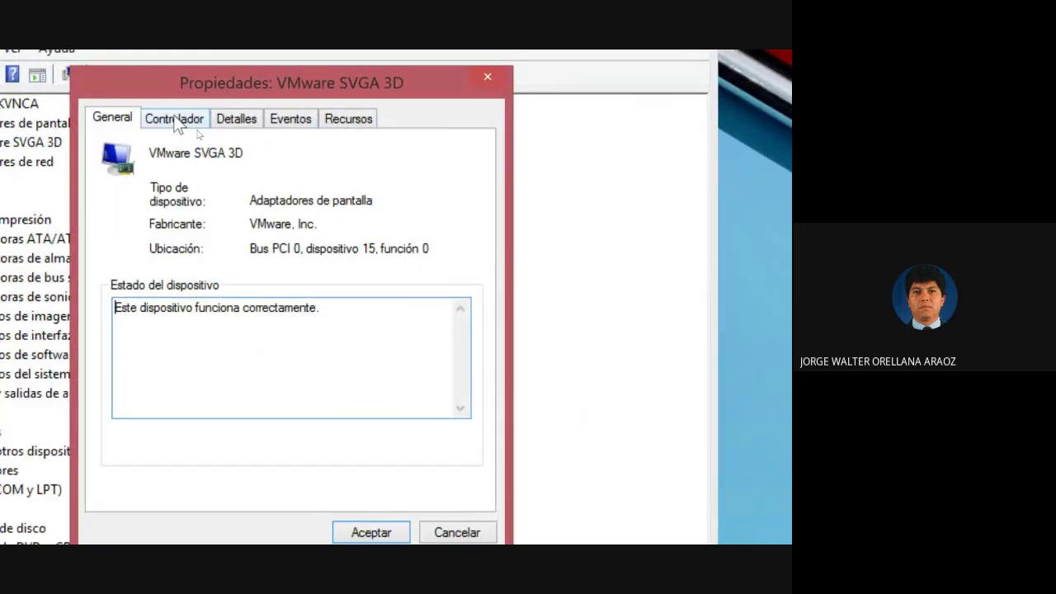
{"action": "left_click", "coordinate": [174, 124]}
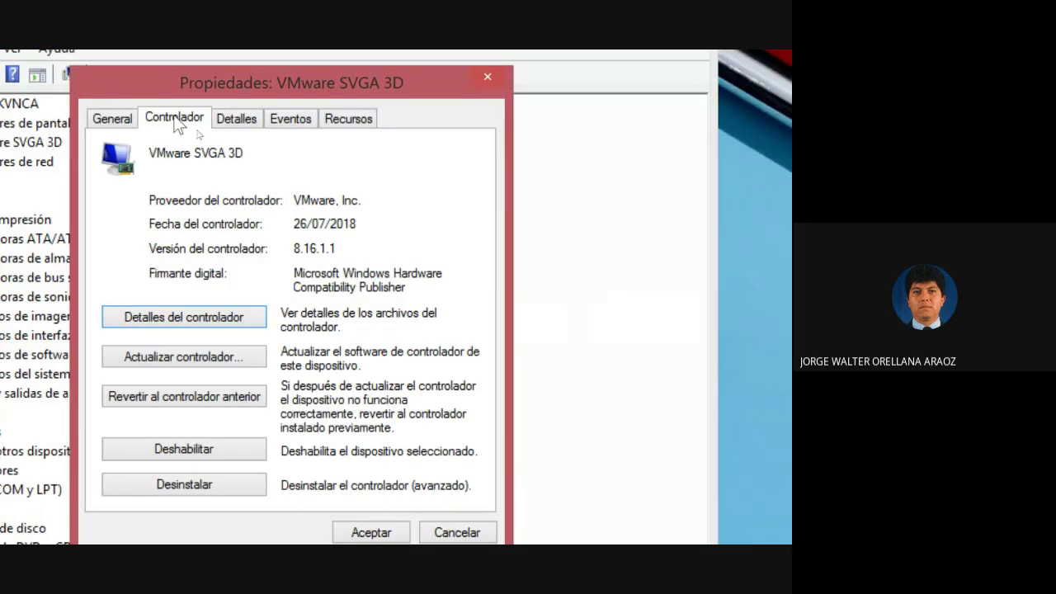
Check the resource configuration of VMware SVGA 3D from the first I/O range to the last memory range.
{"action": "left_click", "coordinate": [340, 121]}
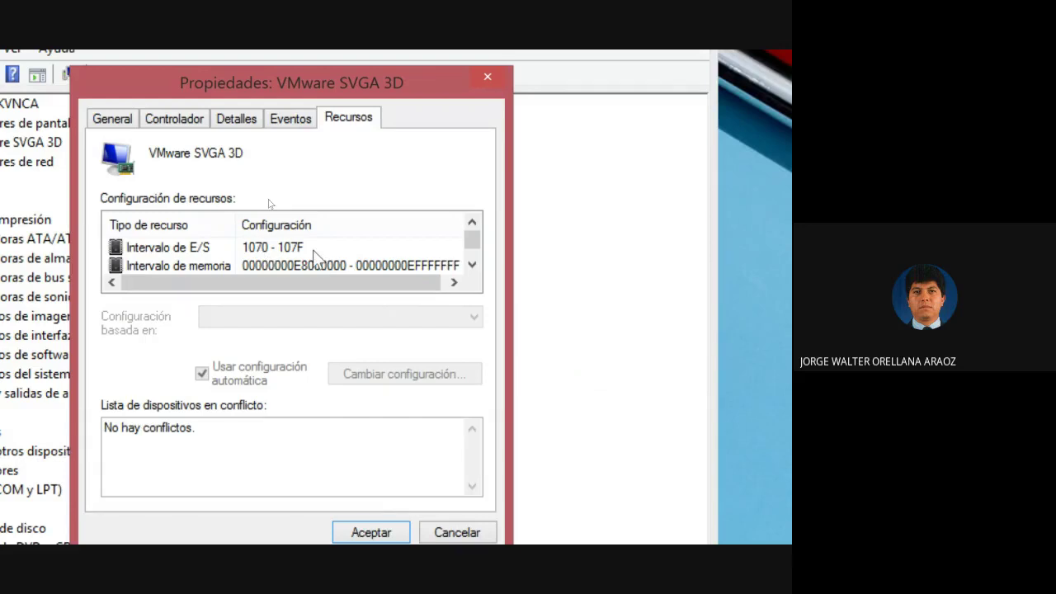
{"action": "left_click", "coordinate": [204, 247]}
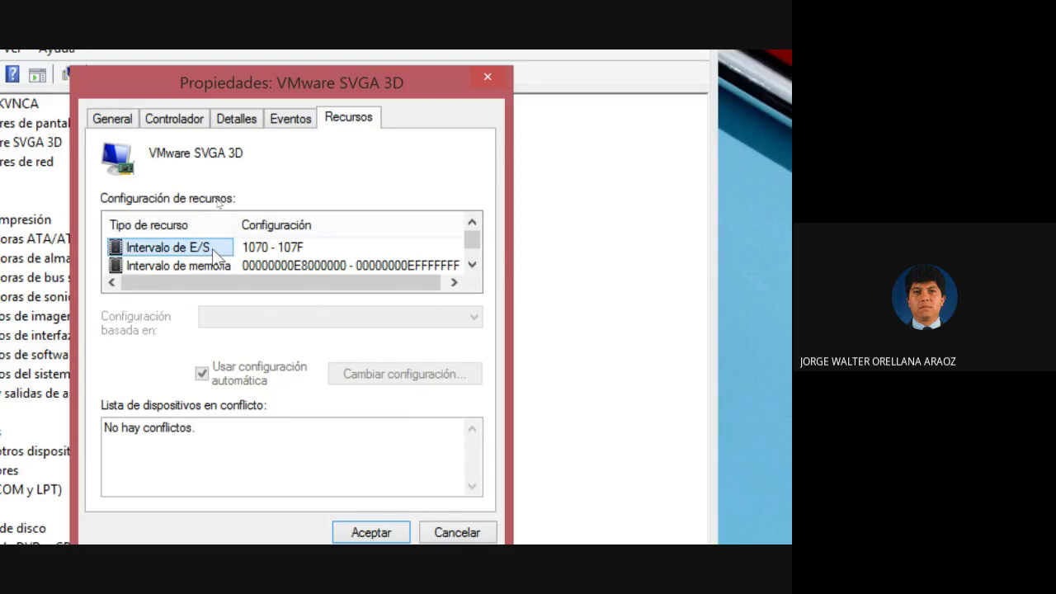
{"action": "left_click", "coordinate": [221, 263]}
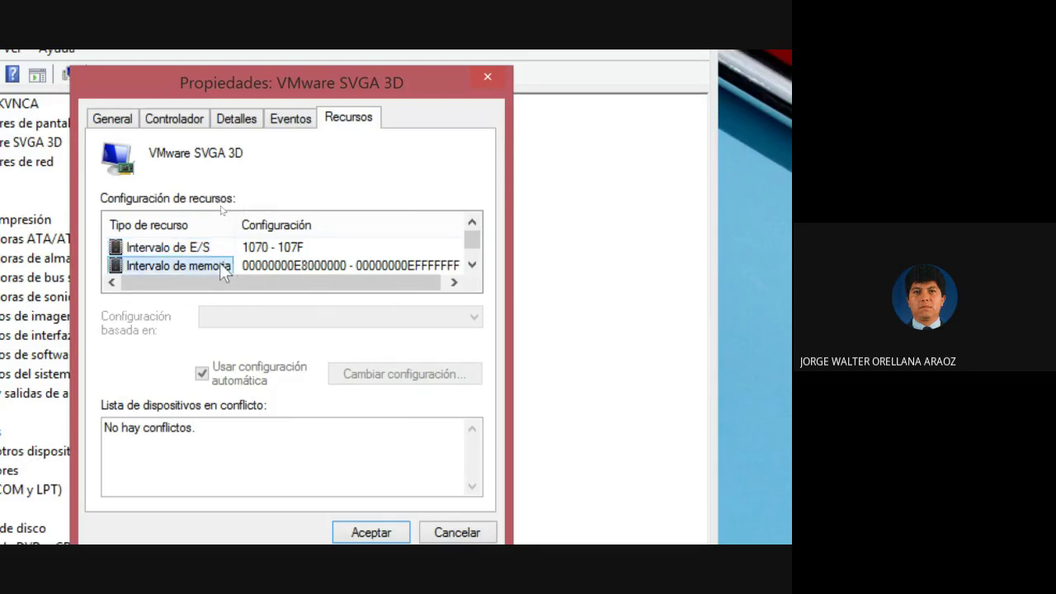
{"action": "scroll", "coordinate": [237, 262], "scroll_direction": "down", "scroll_amount": 1}
{"action": "left_click", "coordinate": [473, 264]}
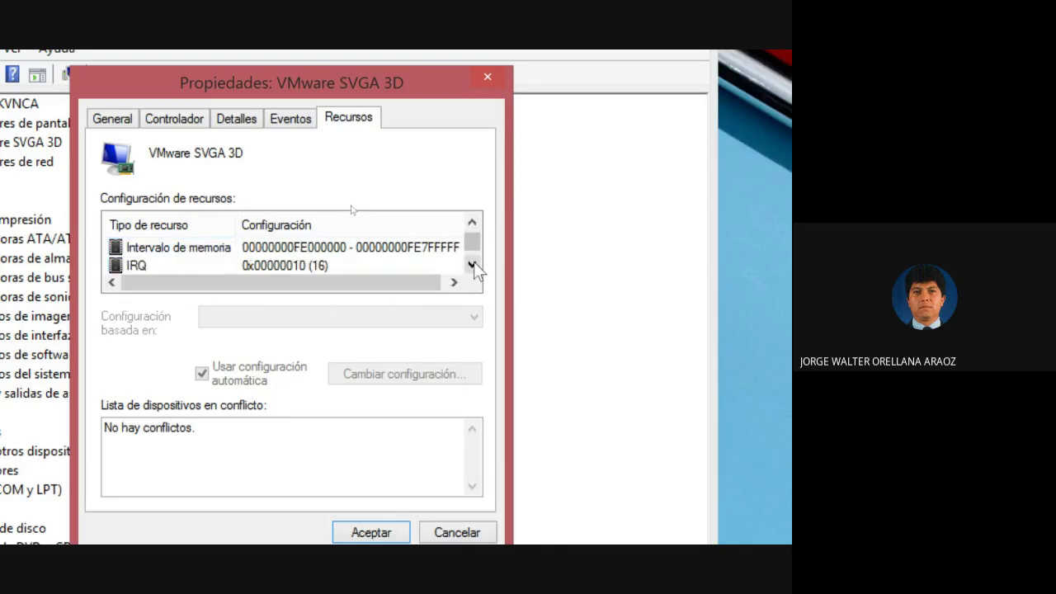
{"action": "left_click", "coordinate": [472, 264]}
{"action": "left_click", "coordinate": [473, 264]}
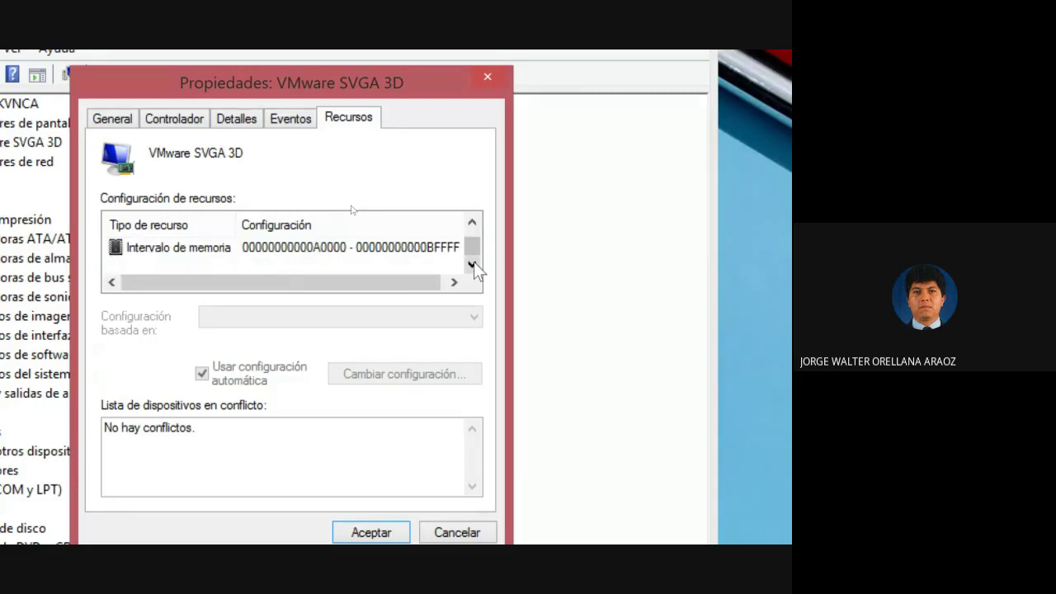
{"action": "left_click", "coordinate": [244, 247]}
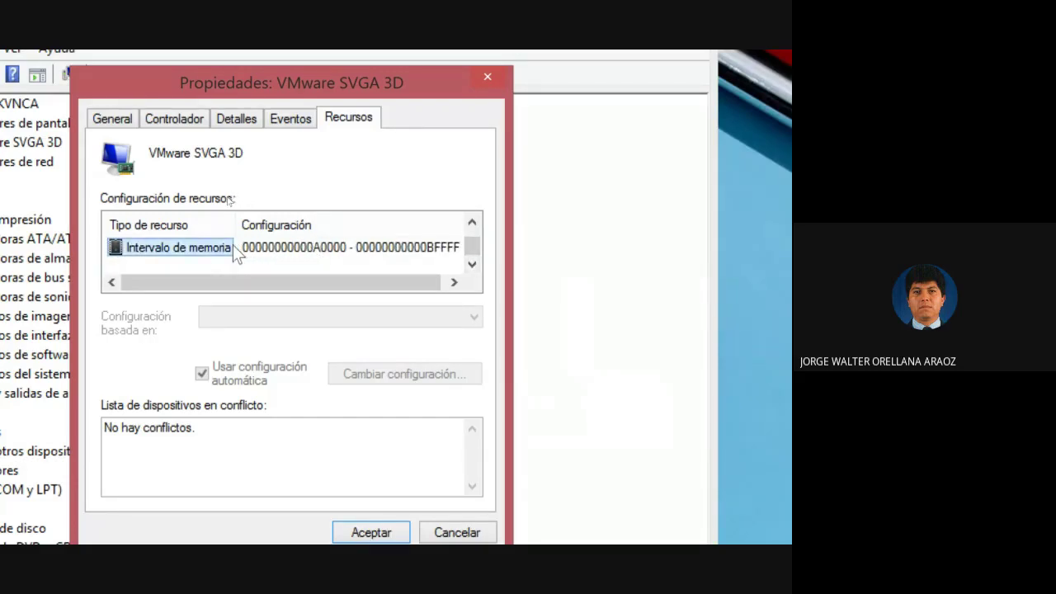
Review the display adapter's resources in reverse order, back to the first I/O range.
{"action": "left_click", "coordinate": [472, 223]}
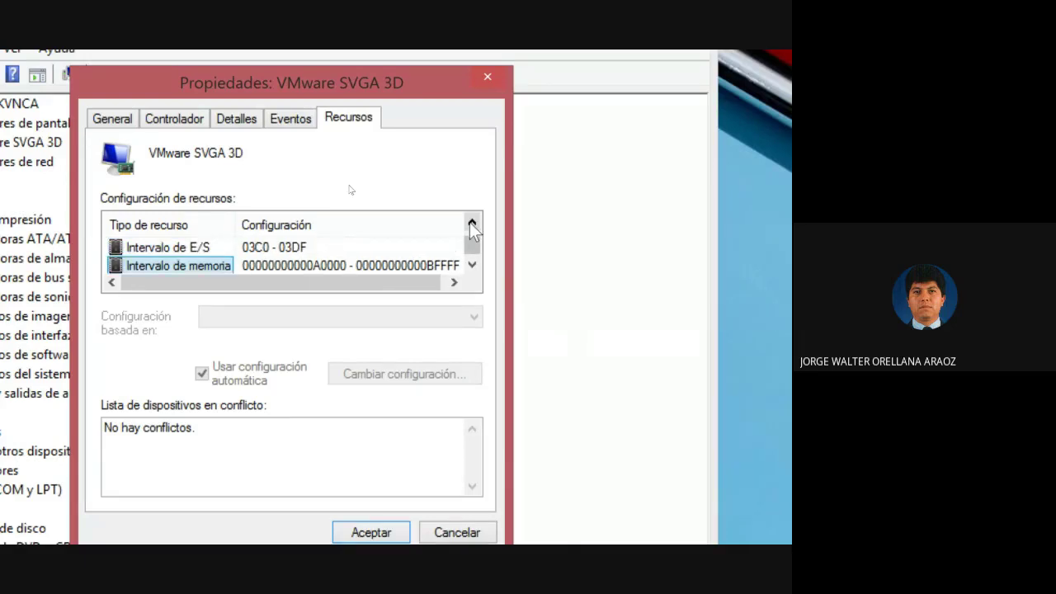
{"action": "left_click", "coordinate": [471, 223]}
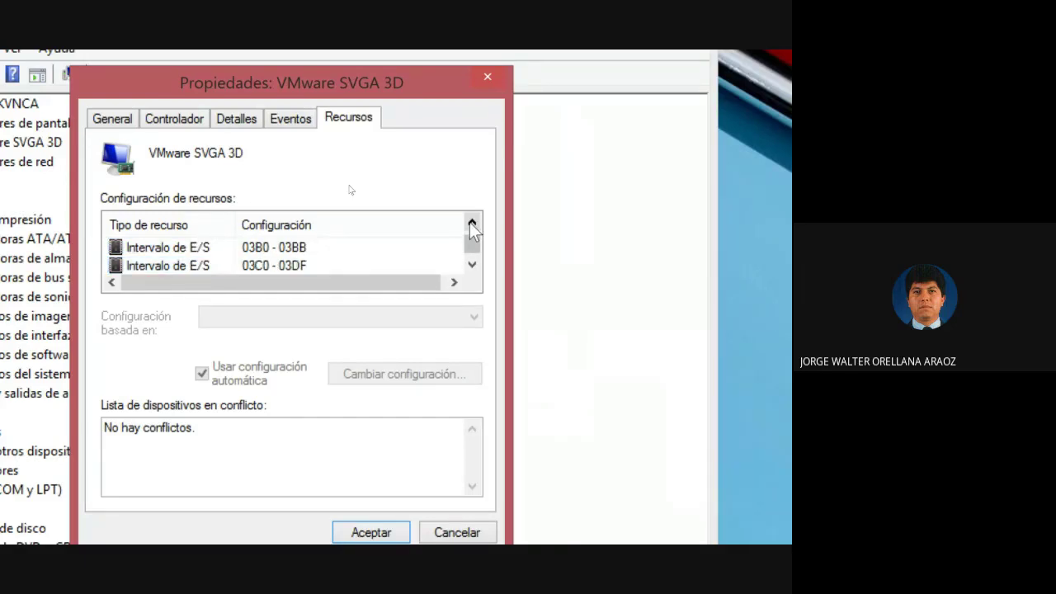
{"action": "left_click", "coordinate": [472, 223]}
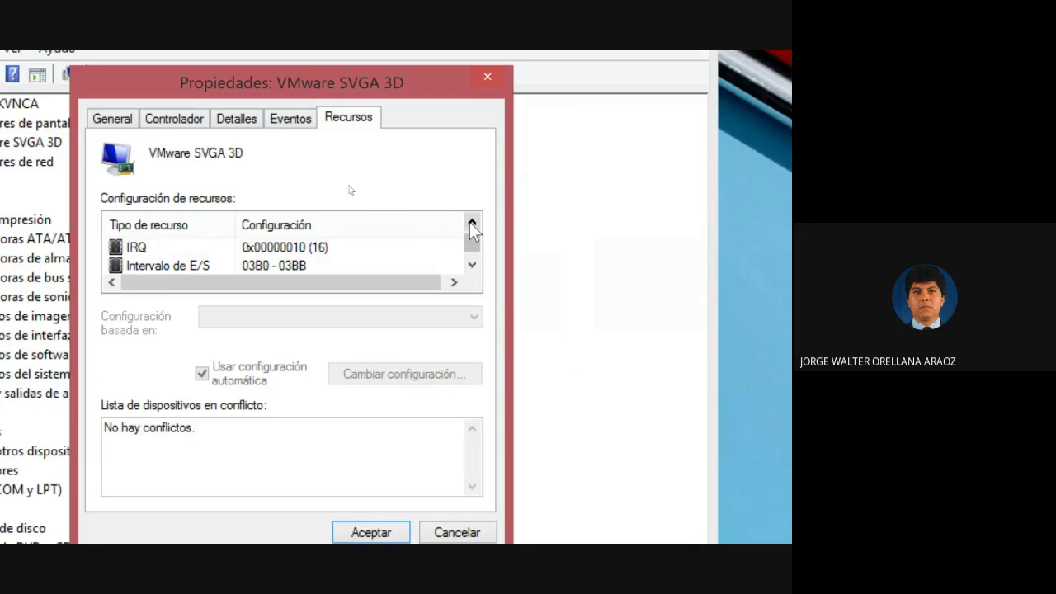
{"action": "left_click", "coordinate": [472, 223]}
{"action": "left_click", "coordinate": [472, 223]}
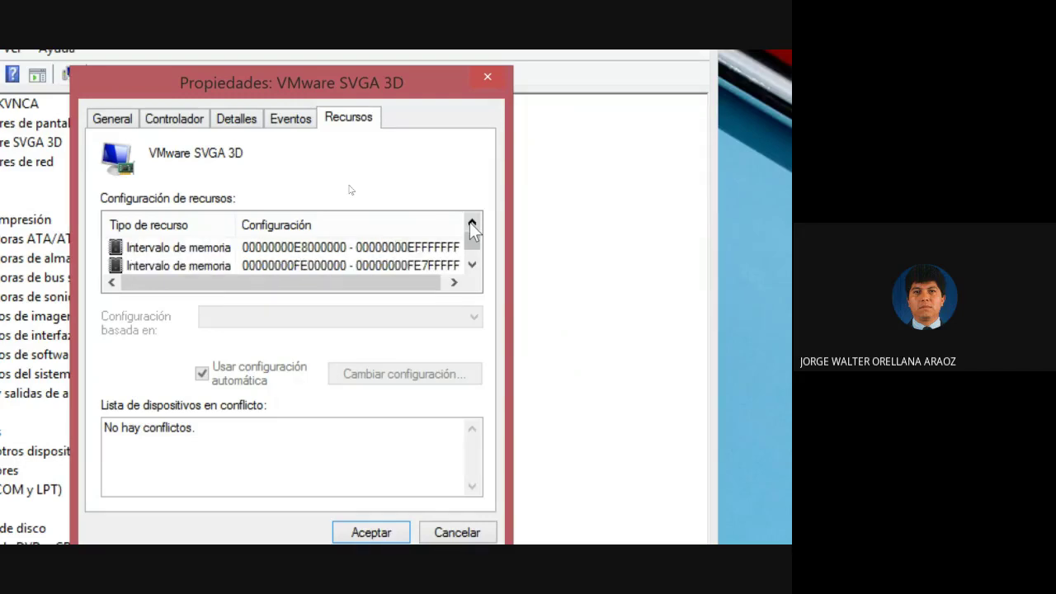
{"action": "left_click", "coordinate": [472, 223]}
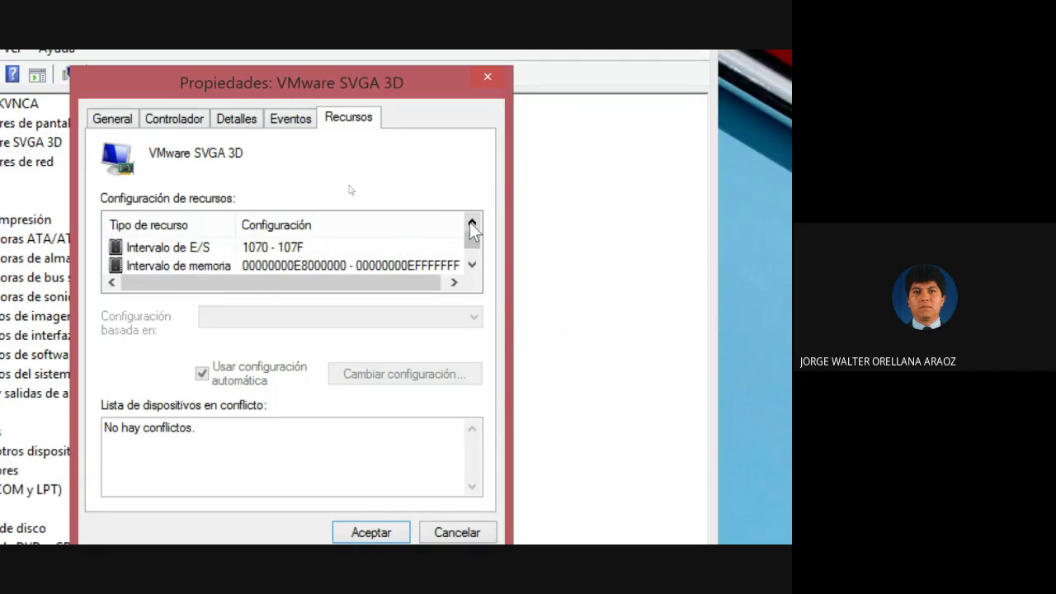
Examine the display adapter's IRQ and the I/O and memory ranges listed after it.
{"action": "left_click", "coordinate": [472, 264]}
{"action": "left_click", "coordinate": [472, 264]}
{"action": "left_click", "coordinate": [472, 265]}
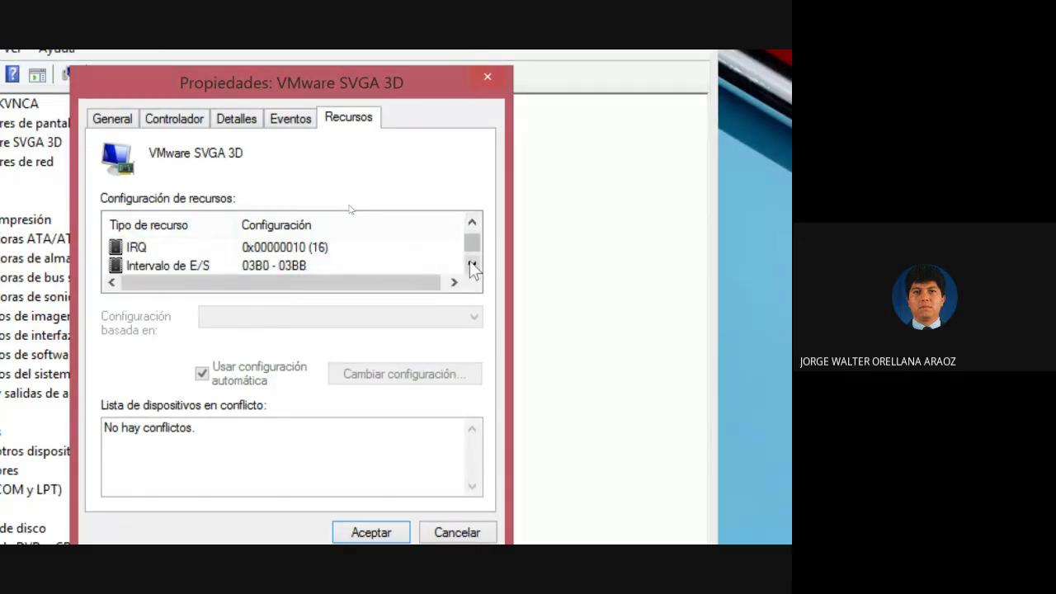
{"action": "left_click", "coordinate": [227, 247]}
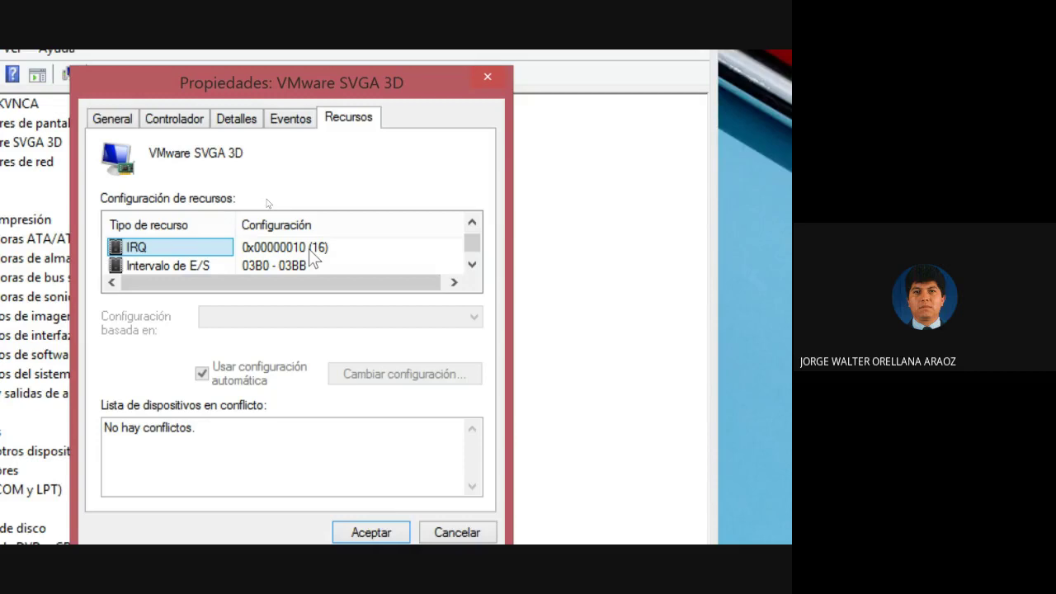
{"action": "left_click", "coordinate": [181, 264]}
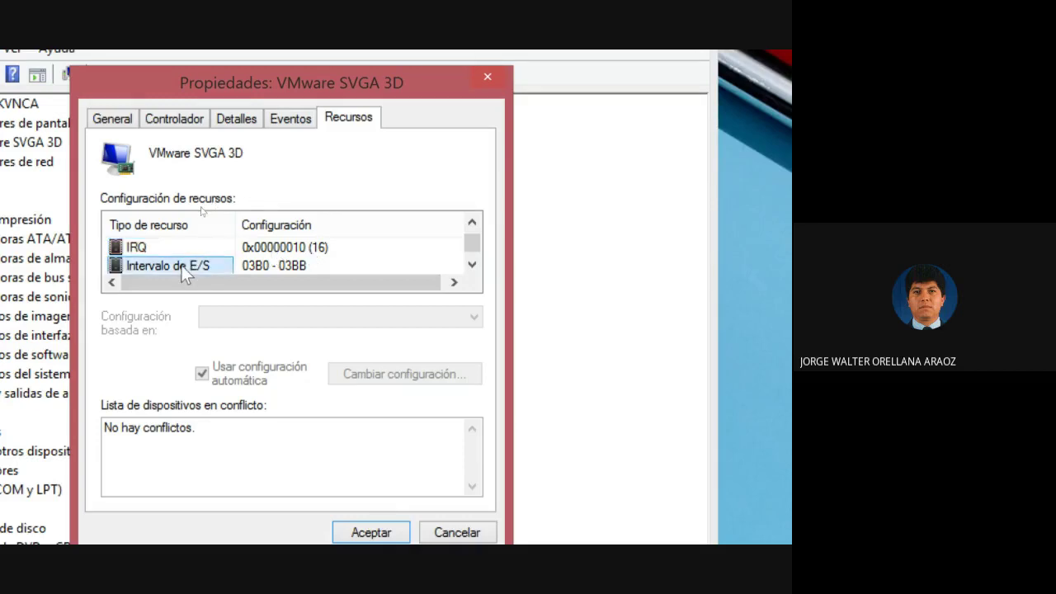
{"action": "left_click", "coordinate": [472, 264]}
{"action": "left_click", "coordinate": [472, 265]}
{"action": "left_click", "coordinate": [227, 250]}
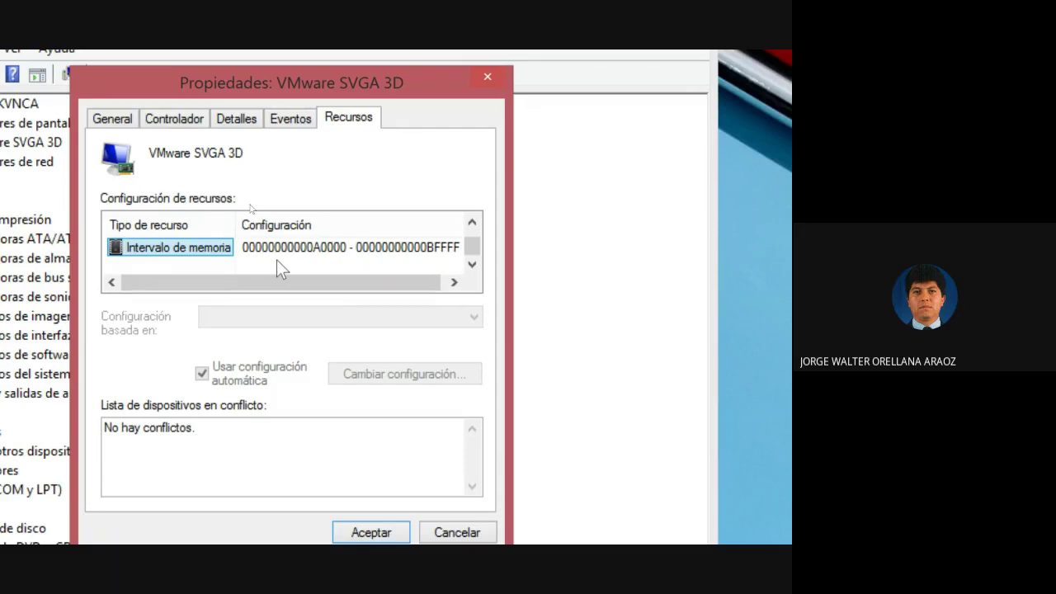
{"action": "left_click", "coordinate": [472, 224]}
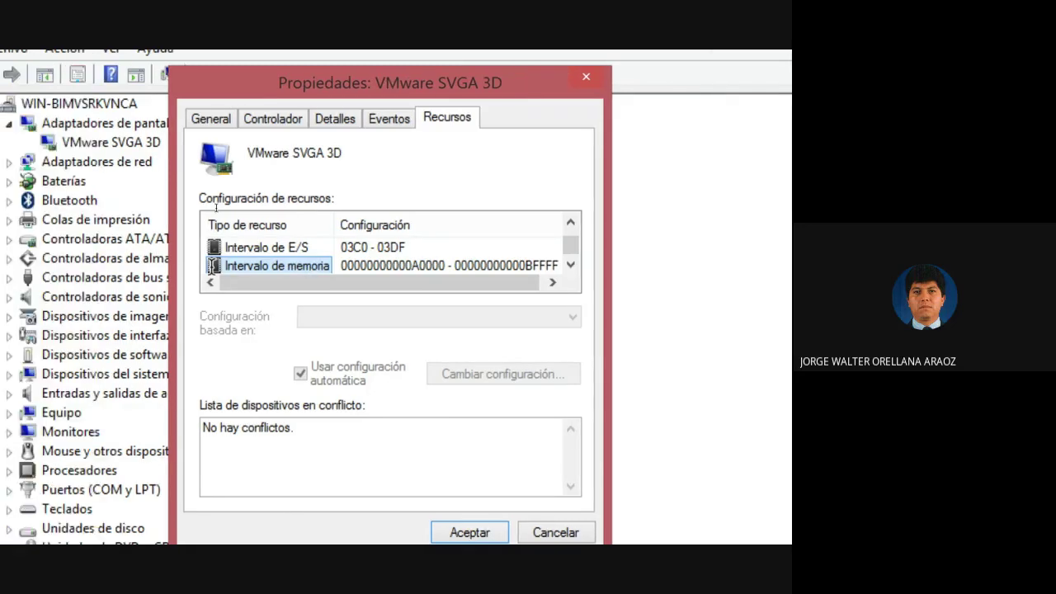
Switch to the Google Meet window in Chrome and admit the person waiting to join the meeting.
{"action": "key", "text": "super+Tab"}
{"action": "key", "text": "super+Tab"}
{"action": "key", "text": "super+Tab"}
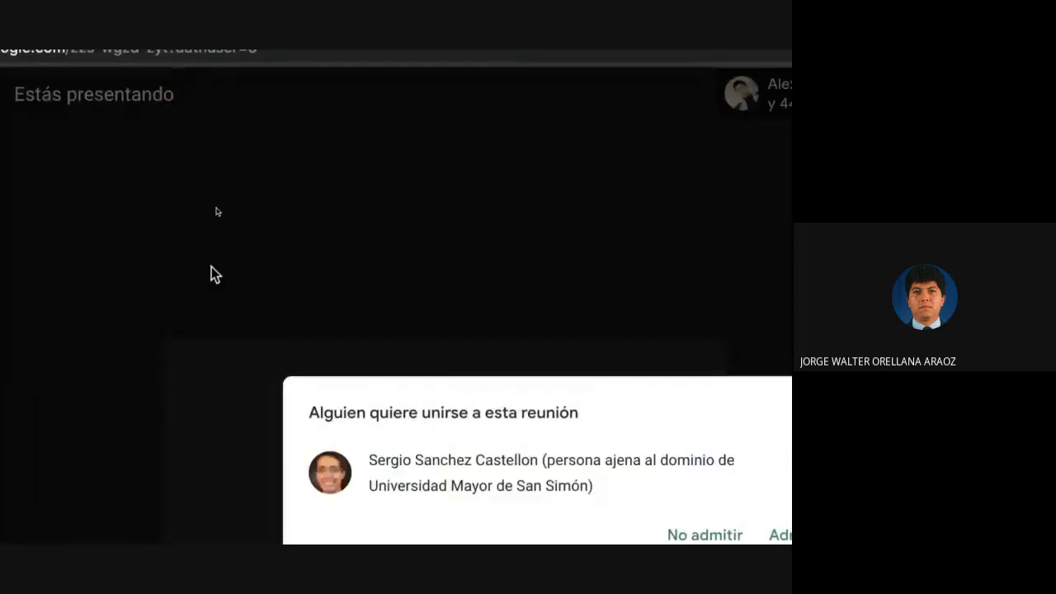
{"action": "left_click", "coordinate": [782, 537]}
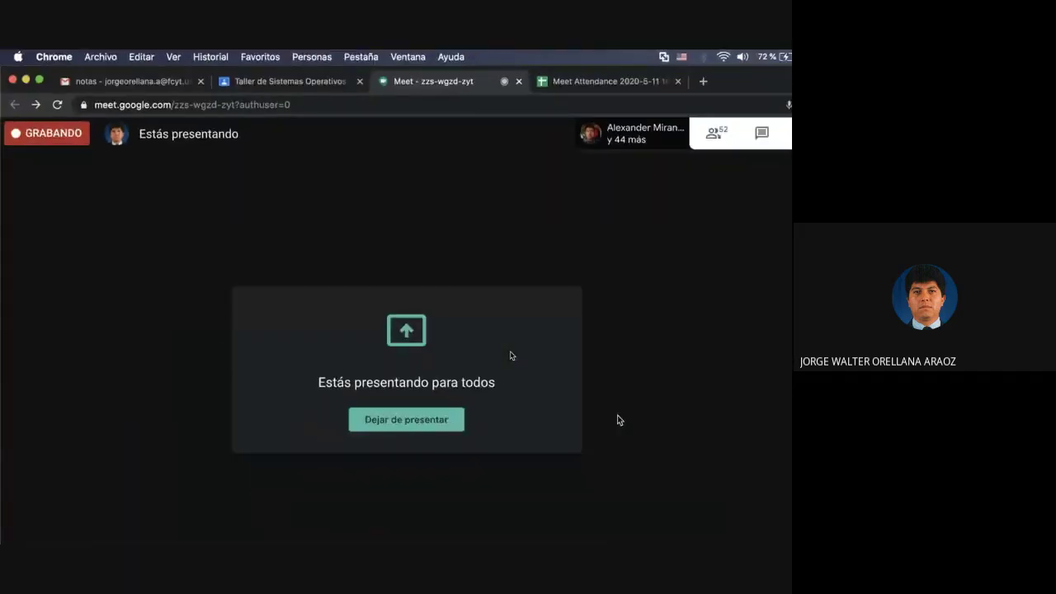
Switch to the VMware Fusion virtual machine, recheck the VMware SVGA 3D I/O range and close its properties.
{"action": "key", "text": "super+Tab"}
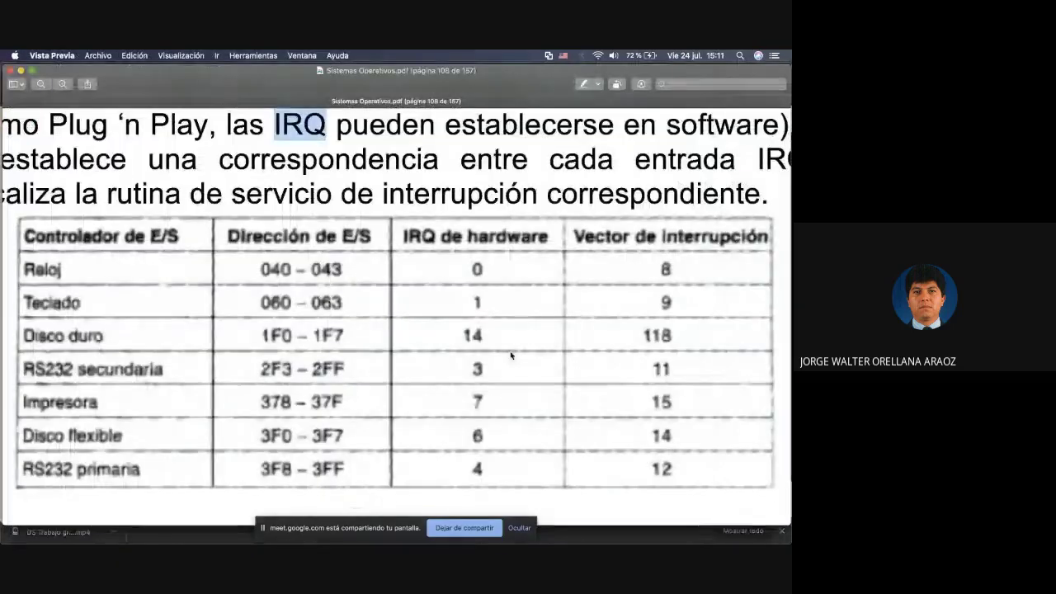
{"action": "key", "text": "ctrl+Up"}
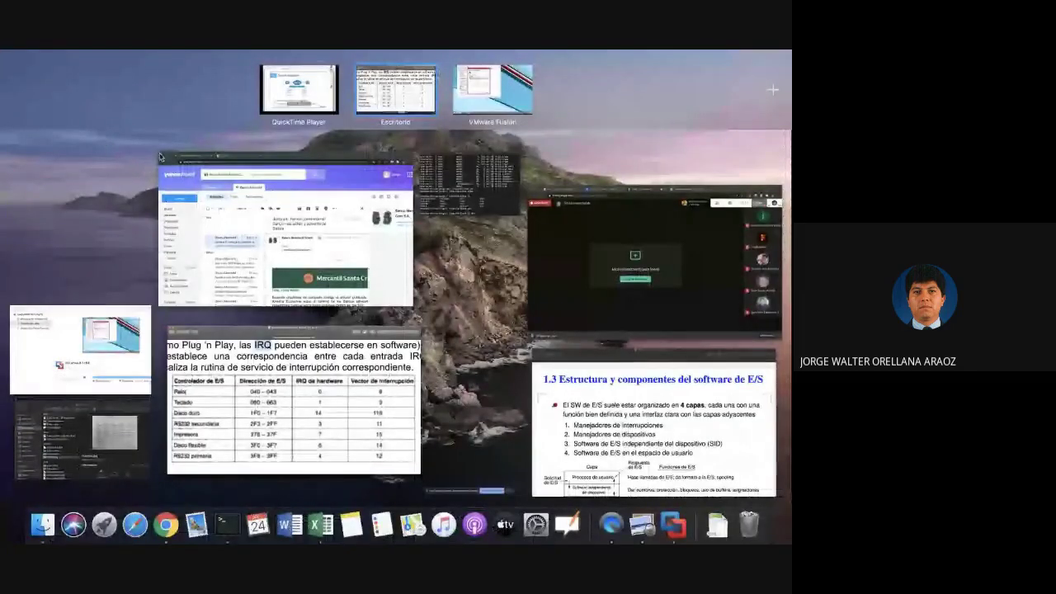
{"action": "left_click", "coordinate": [485, 100]}
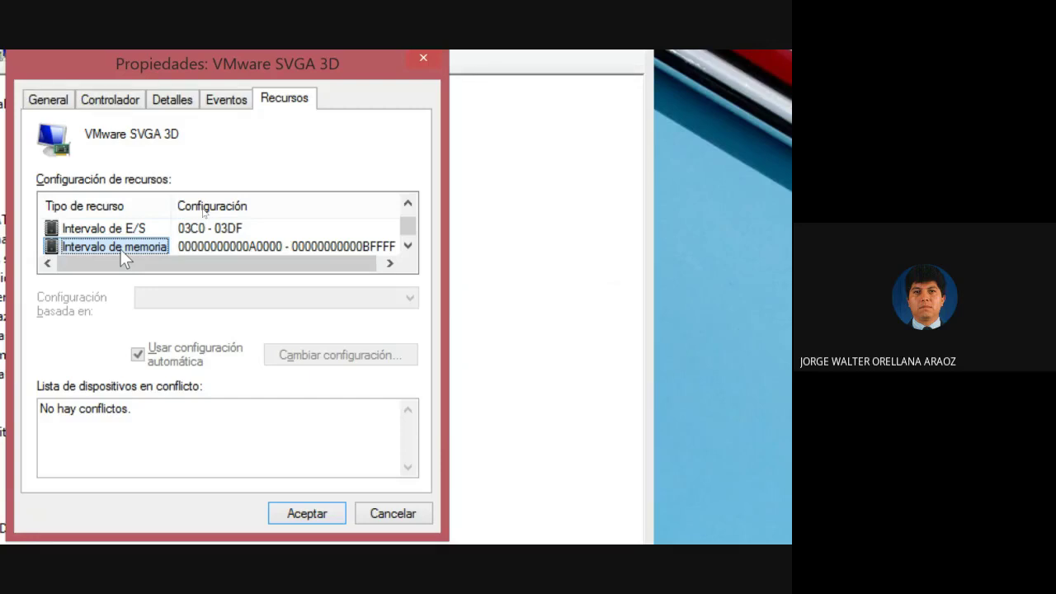
{"action": "left_click", "coordinate": [114, 230]}
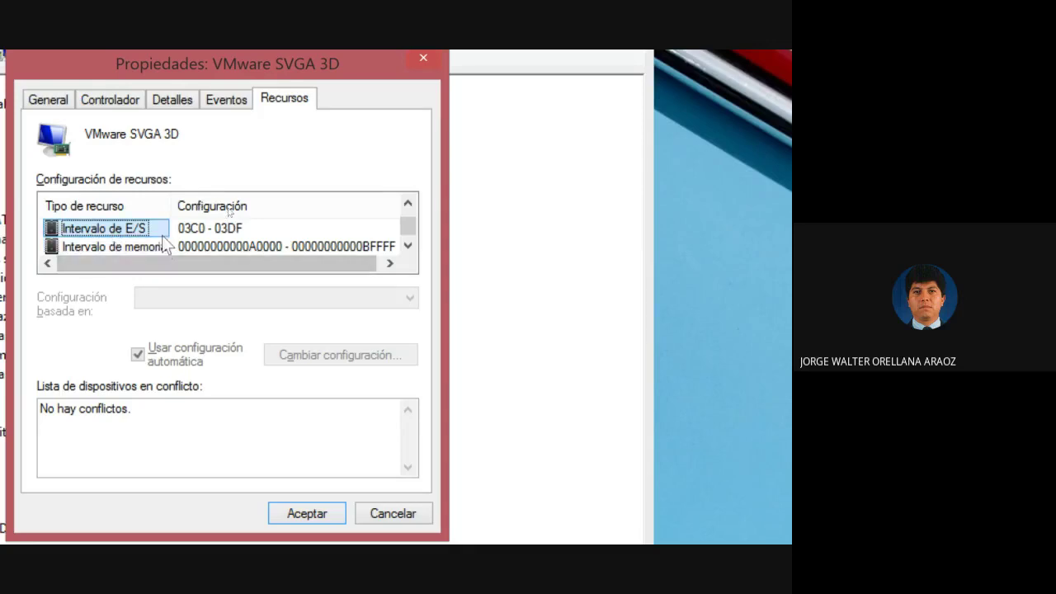
{"action": "left_click", "coordinate": [393, 514]}
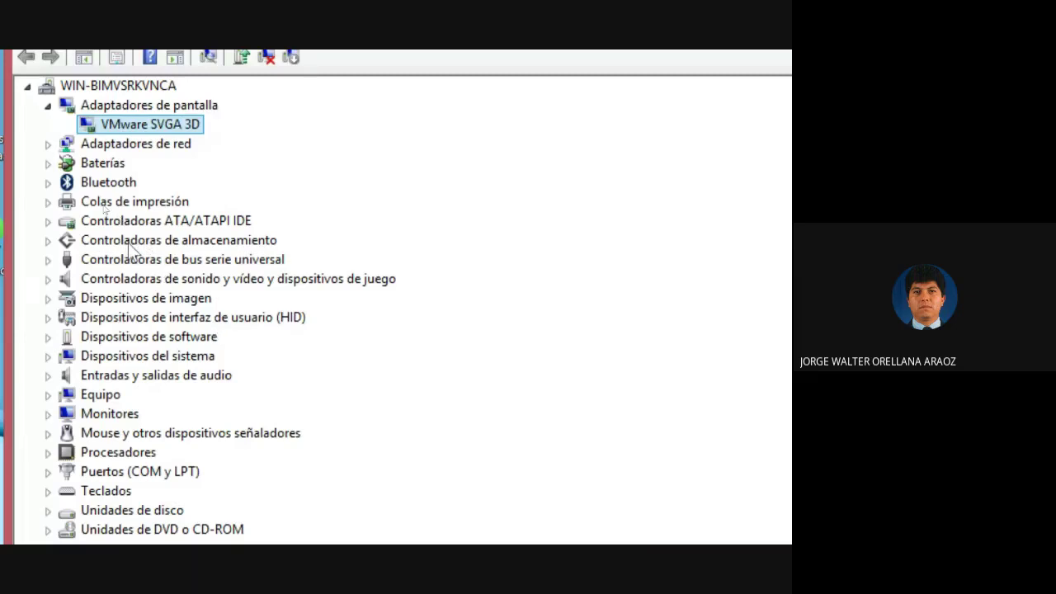
Check the I/O range and IRQ of Controladora de host PCI a USB estándar universal, then close its properties and collapse the USB category.
{"action": "left_click", "coordinate": [47, 260]}
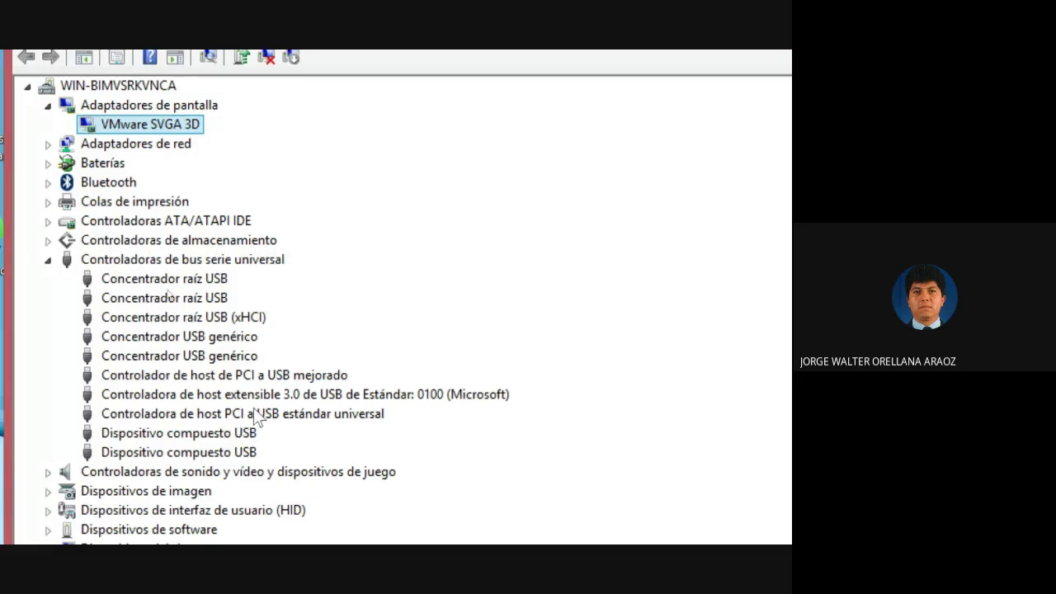
{"action": "left_click", "coordinate": [208, 281]}
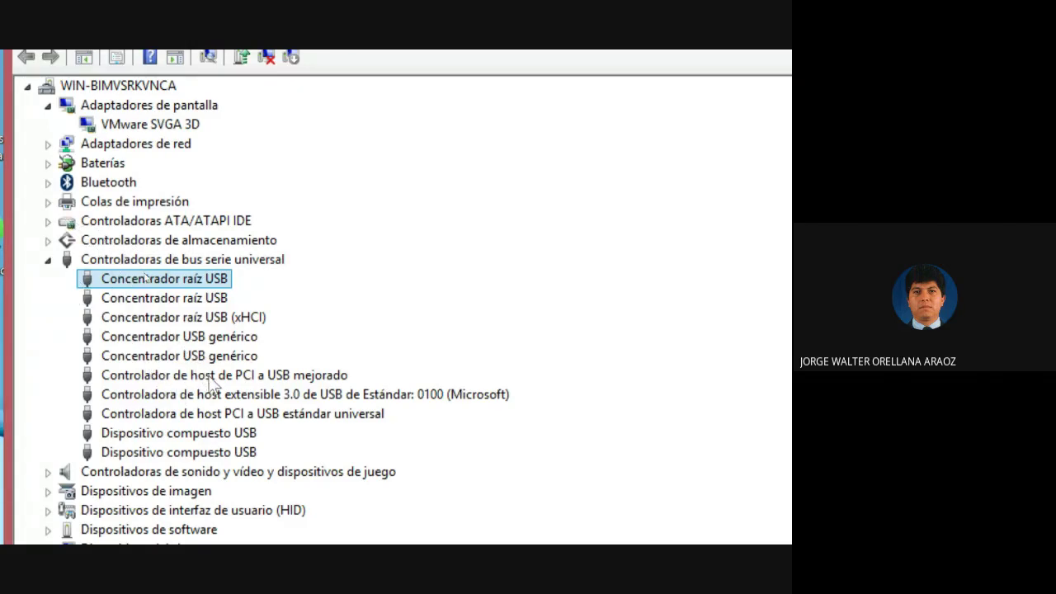
{"action": "right_click", "coordinate": [205, 413]}
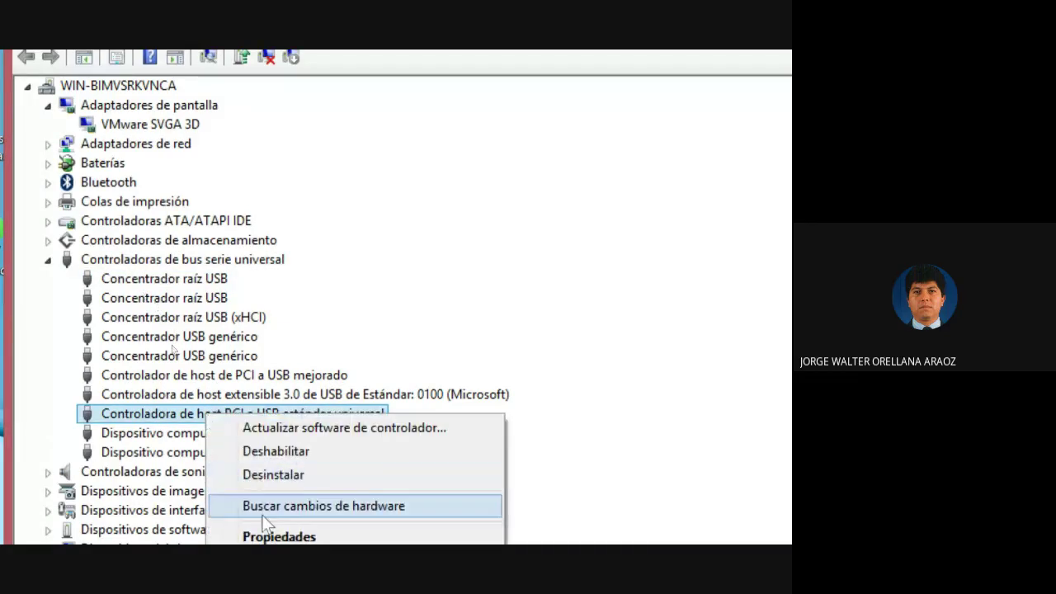
{"action": "left_click", "coordinate": [247, 536]}
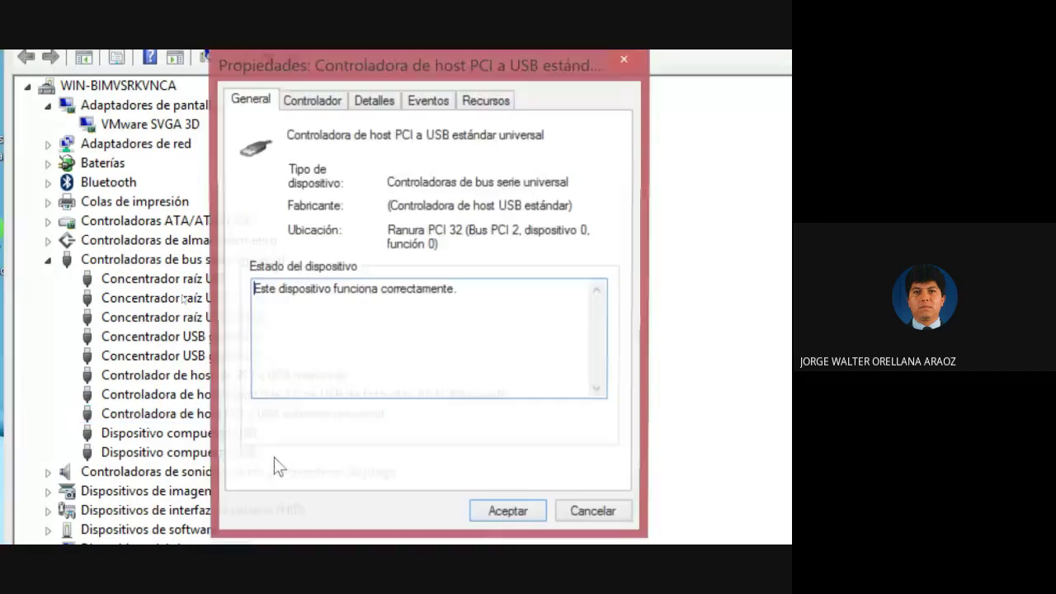
{"action": "left_click", "coordinate": [485, 104]}
{"action": "left_click", "coordinate": [289, 231]}
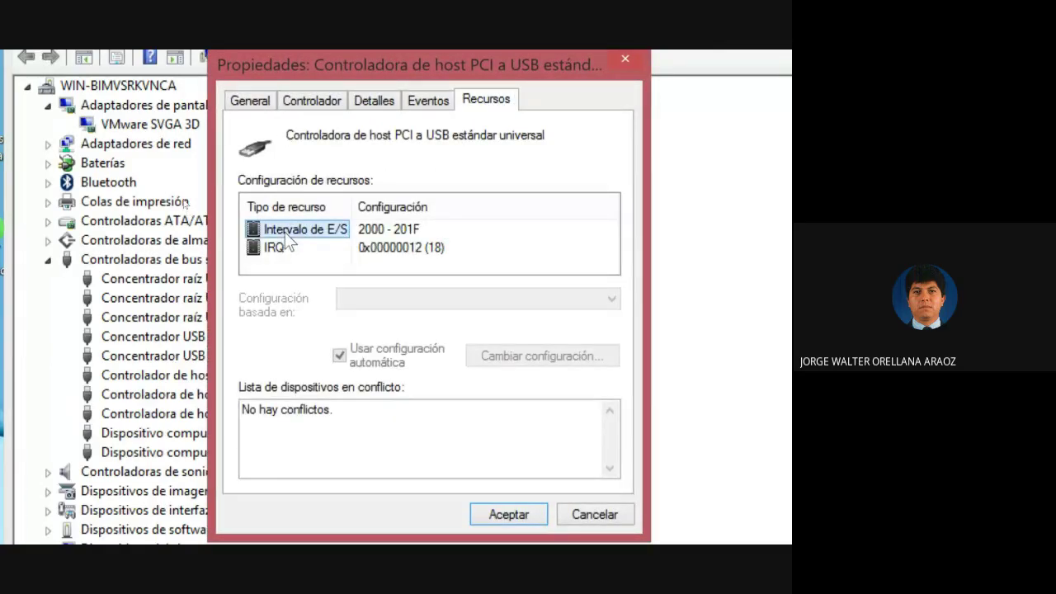
{"action": "left_click", "coordinate": [278, 247]}
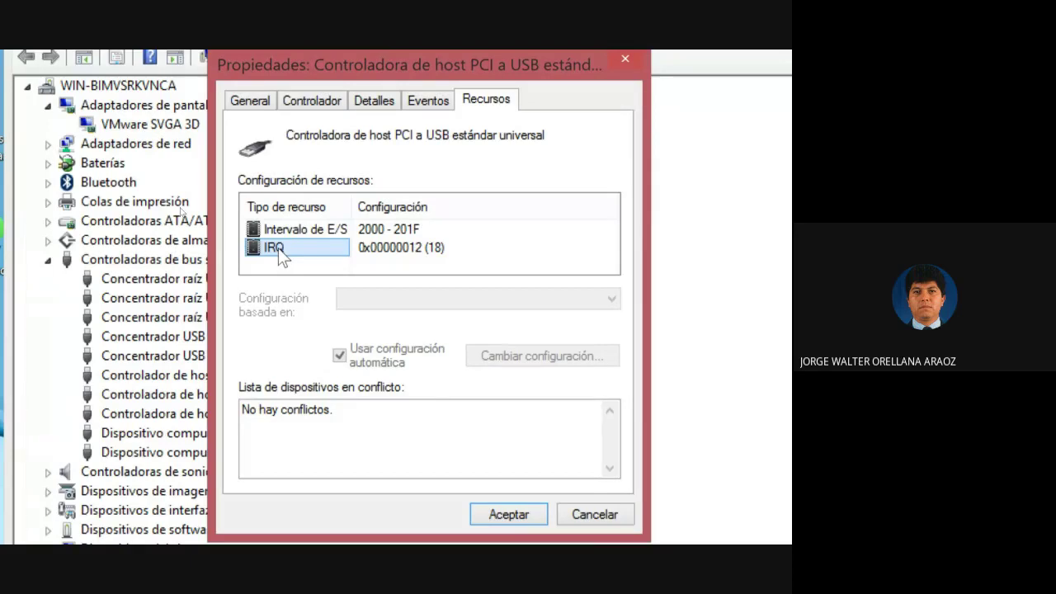
{"action": "left_click", "coordinate": [568, 517]}
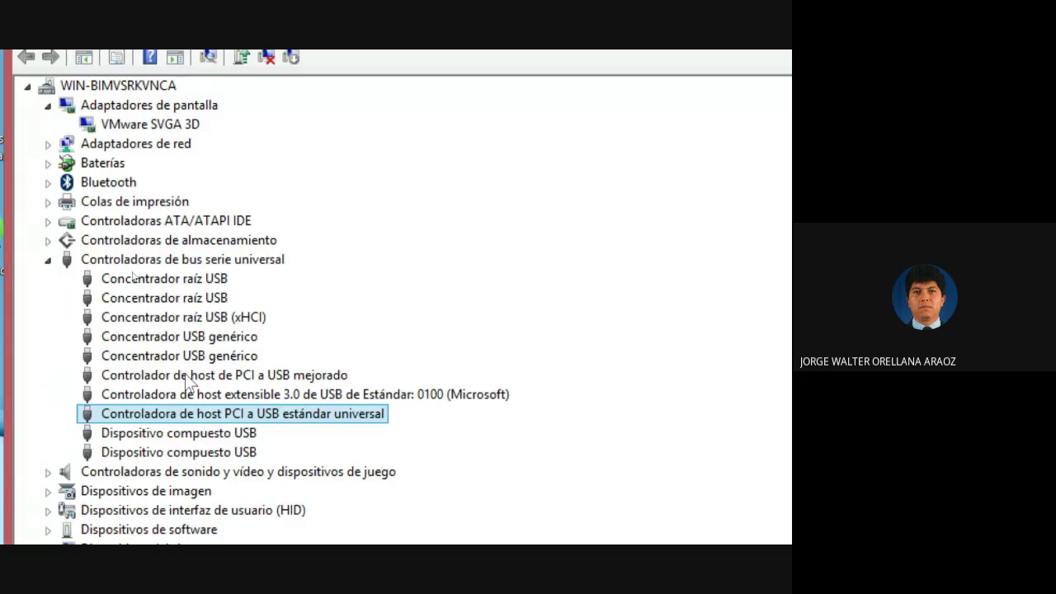
{"action": "left_click", "coordinate": [47, 260]}
Check the properties of Dispositivo de High Definition Audio under the sound controllers for a resource configuration, then close them.
{"action": "left_click", "coordinate": [48, 279]}
{"action": "left_click", "coordinate": [122, 299]}
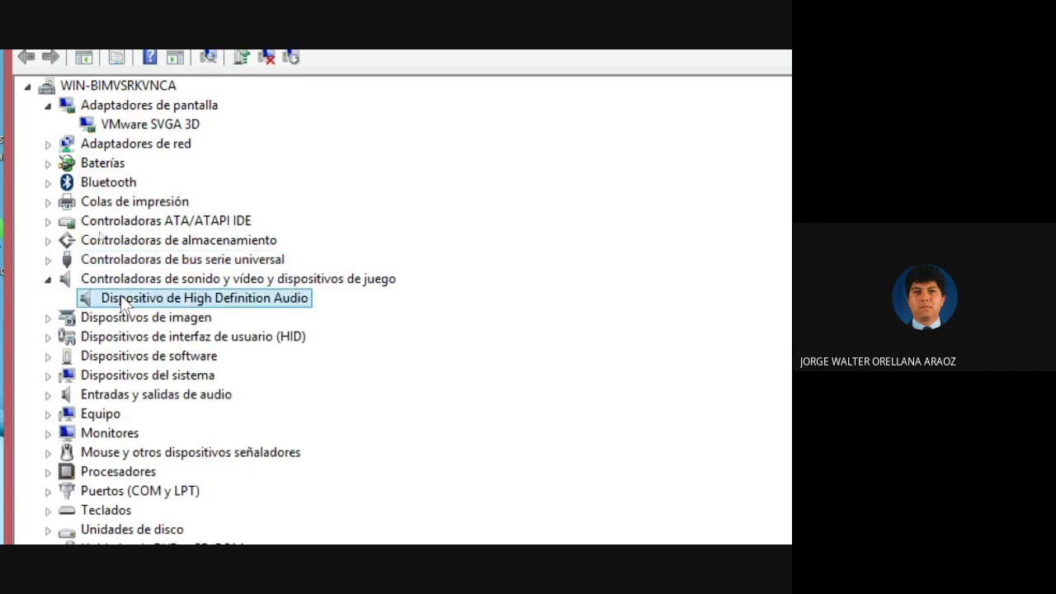
{"action": "right_click", "coordinate": [122, 301]}
{"action": "left_click", "coordinate": [185, 413]}
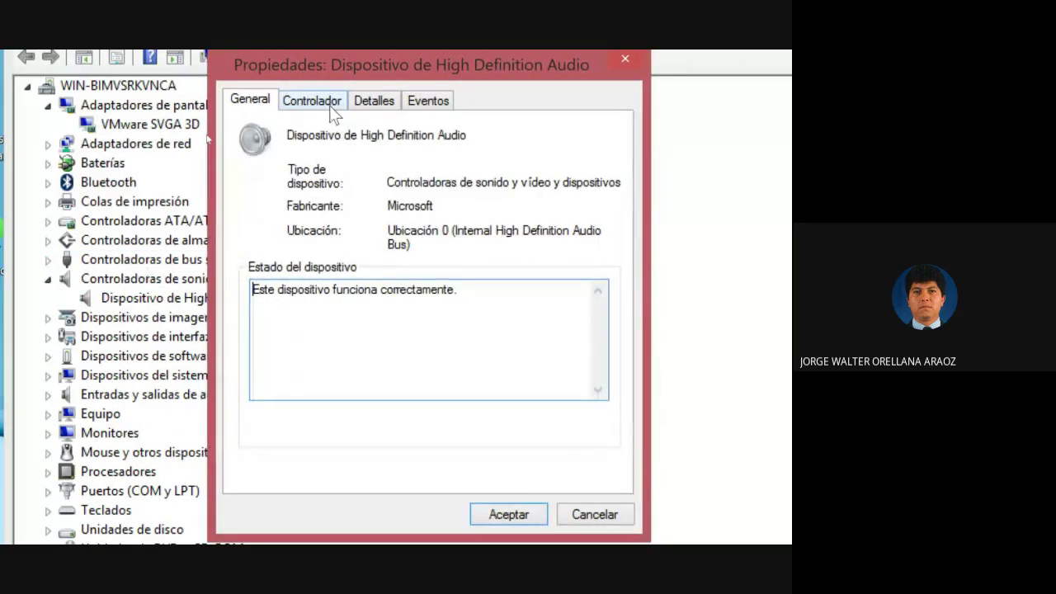
{"action": "left_click", "coordinate": [623, 60]}
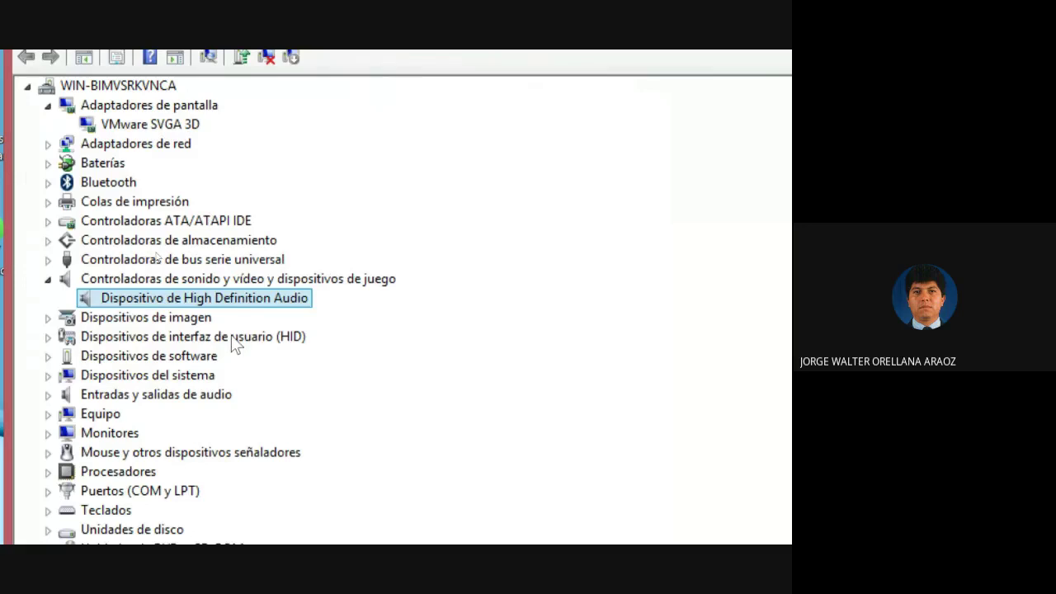
Check the properties of the Altavoces device under Entradas y salidas de audio, then close them and collapse the category.
{"action": "left_click", "coordinate": [48, 395]}
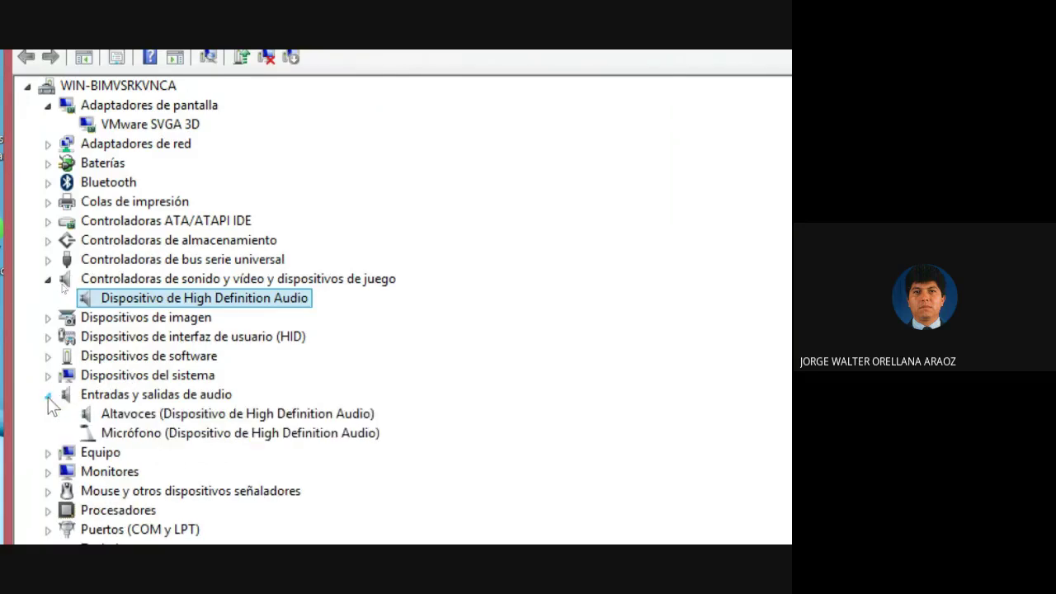
{"action": "left_click", "coordinate": [160, 415]}
{"action": "right_click", "coordinate": [159, 416]}
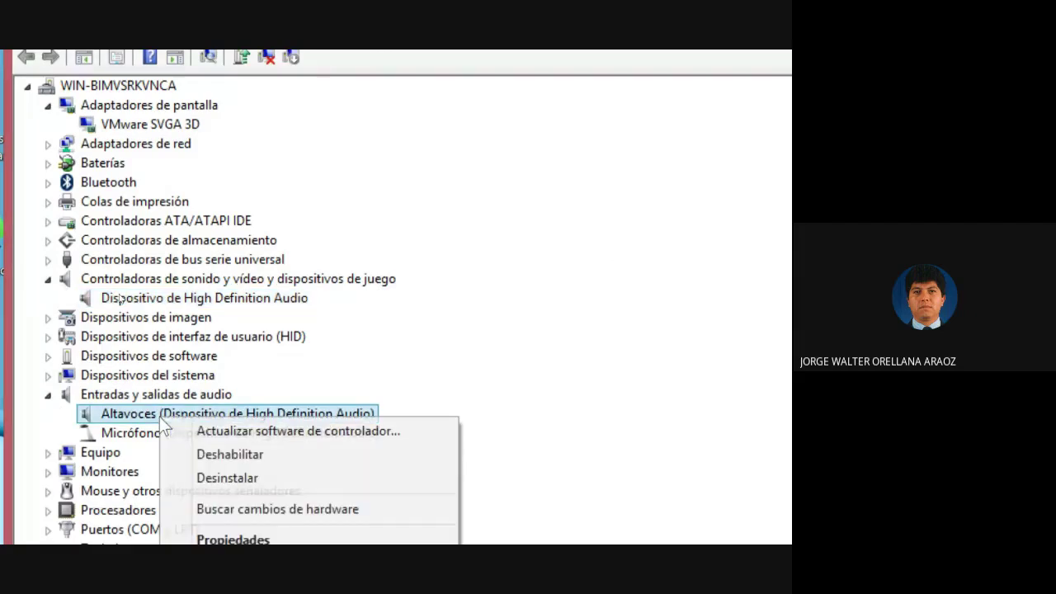
{"action": "left_click", "coordinate": [200, 539]}
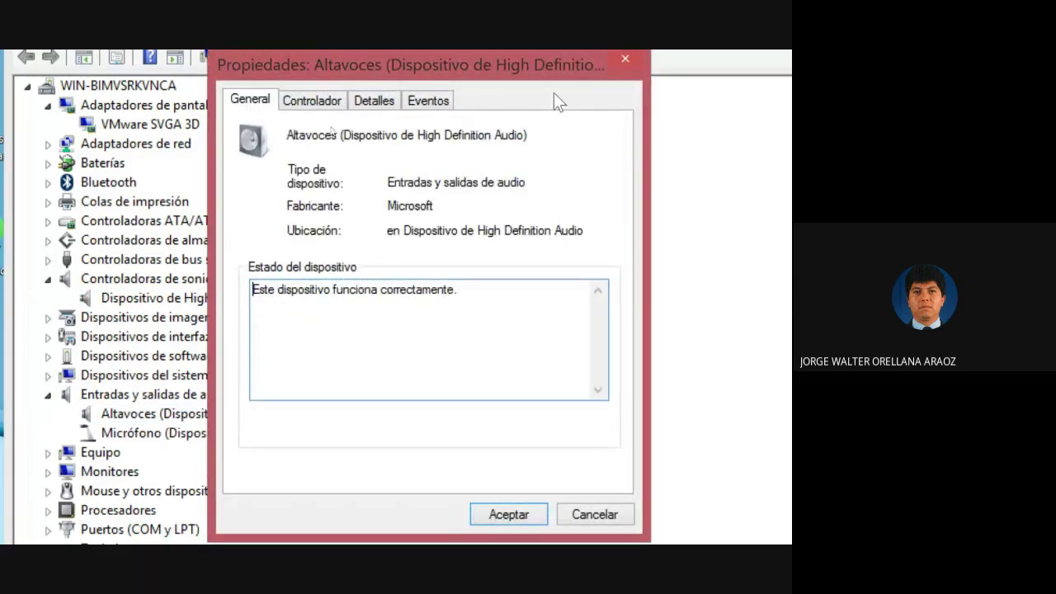
{"action": "left_click", "coordinate": [625, 62]}
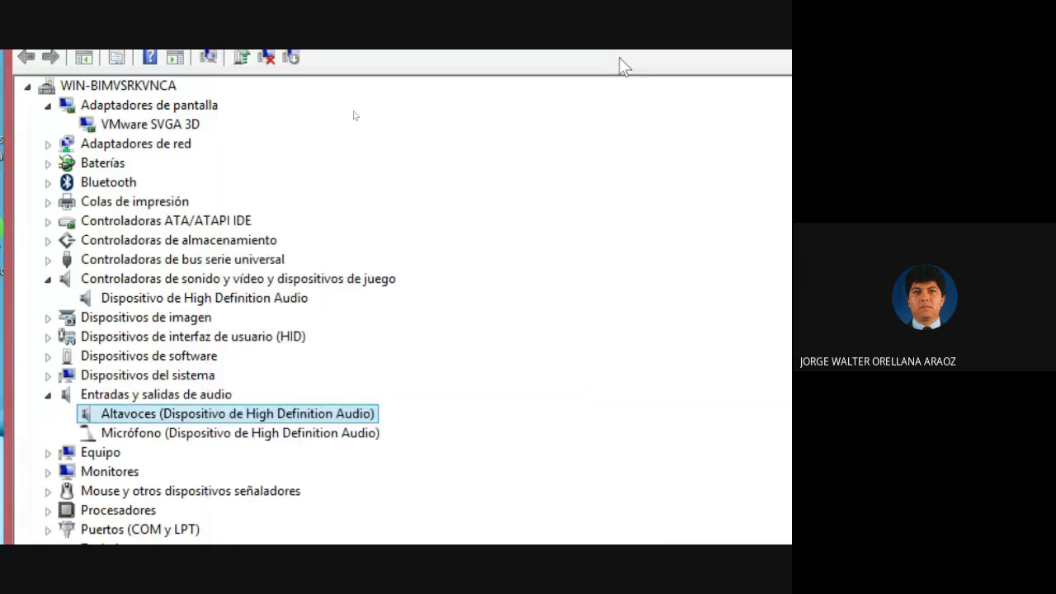
{"action": "left_click", "coordinate": [49, 394]}
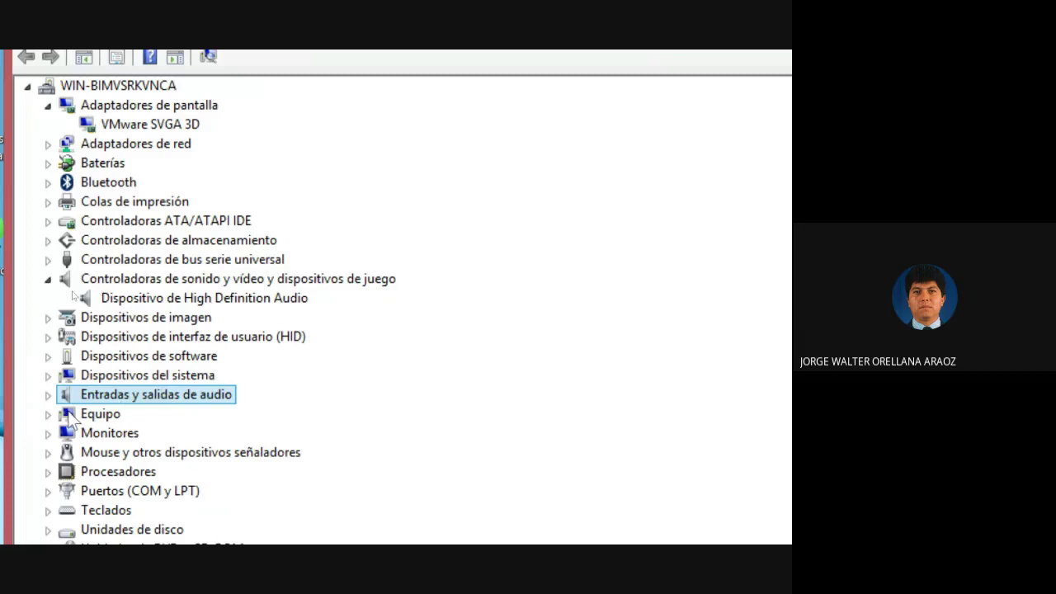
Check the properties of Mouse compatible con HID under the pointing devices, then close them.
{"action": "left_click", "coordinate": [48, 452]}
{"action": "left_click", "coordinate": [145, 475]}
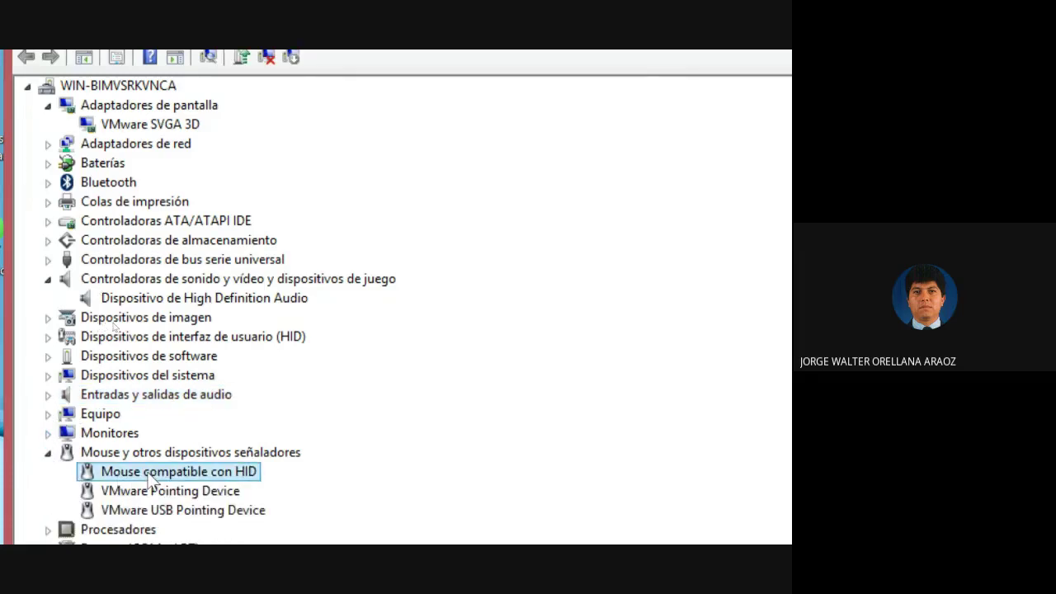
{"action": "right_click", "coordinate": [148, 474]}
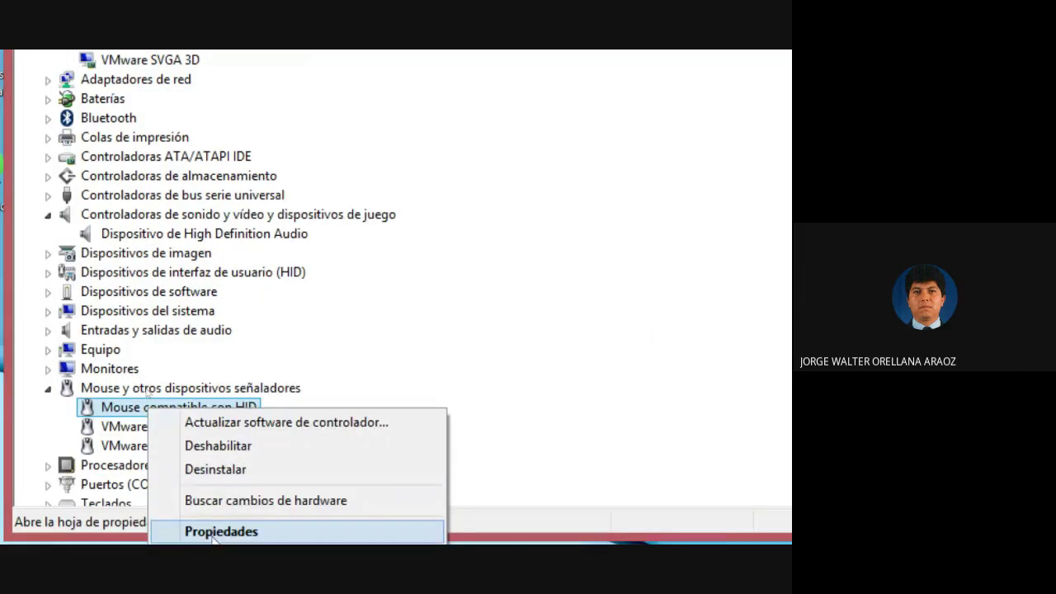
{"action": "left_click", "coordinate": [216, 593]}
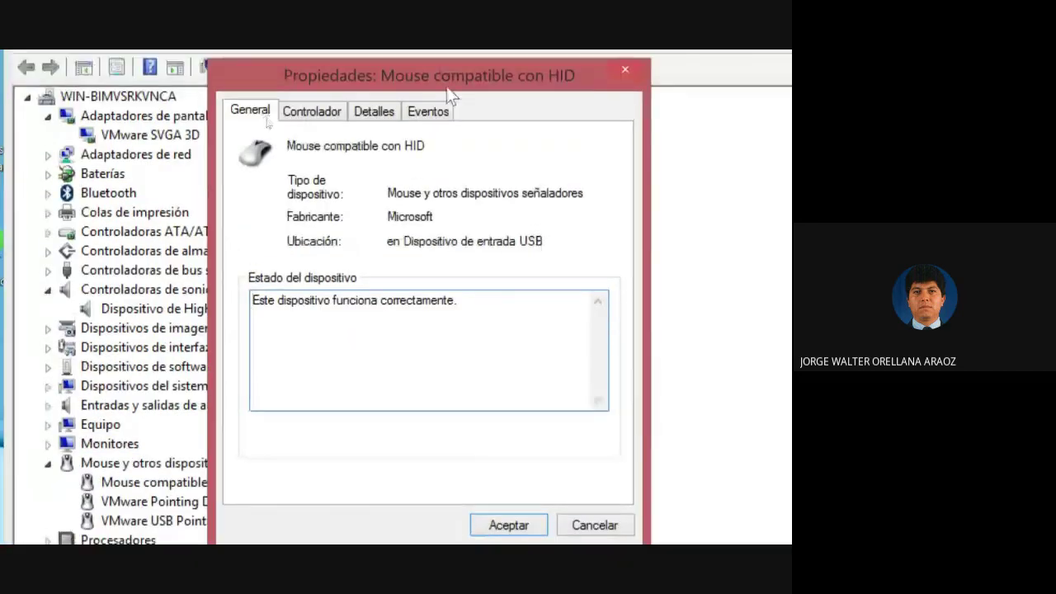
{"action": "left_click", "coordinate": [625, 70]}
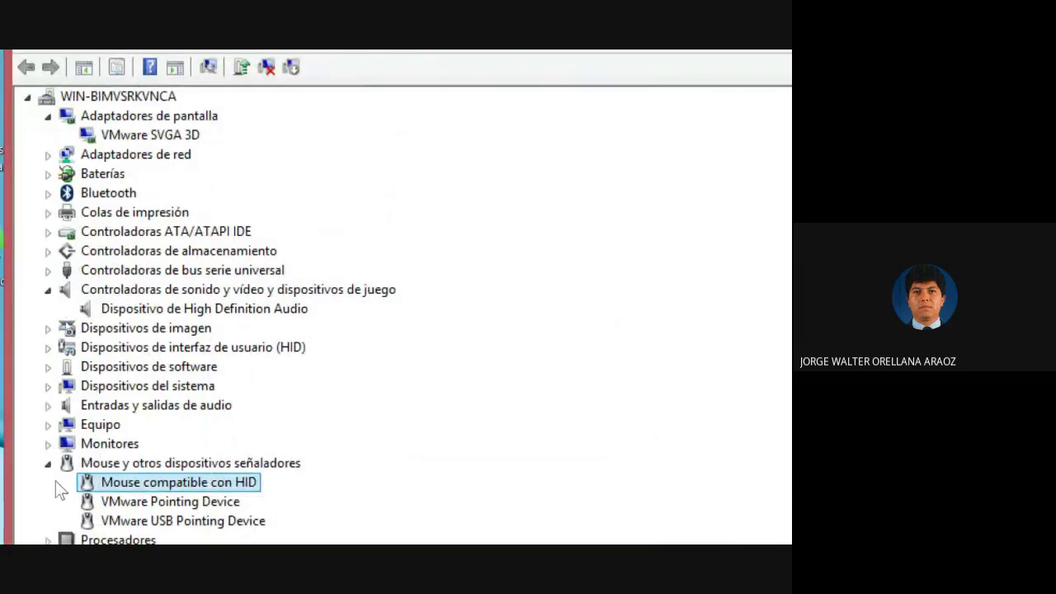
Examine the IRQ assigned to VMware Pointing Device, then close its properties and collapse the mouse category.
{"action": "left_click", "coordinate": [110, 502]}
{"action": "right_click", "coordinate": [110, 502]}
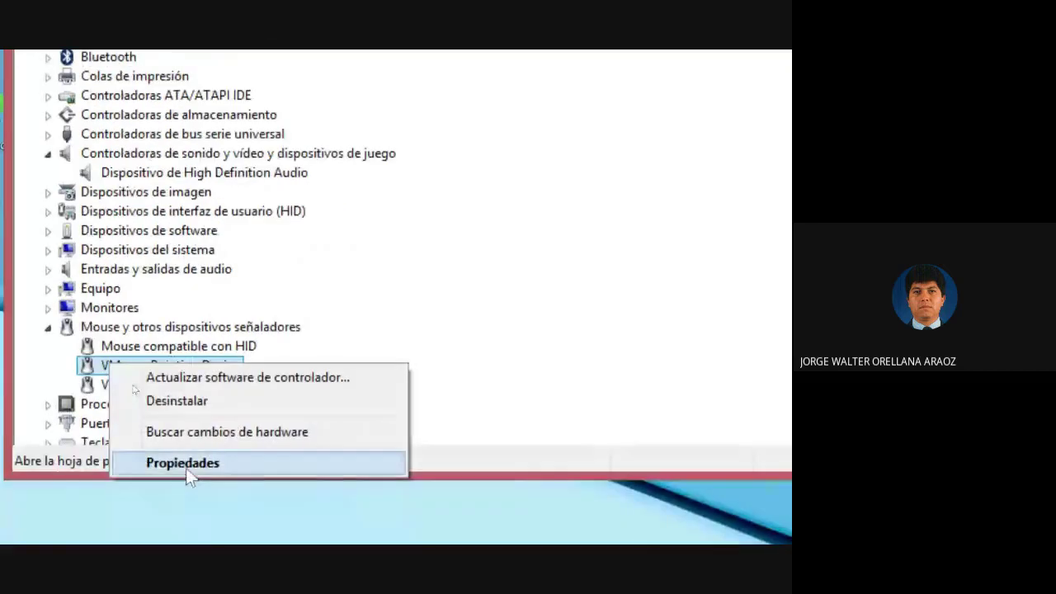
{"action": "left_click", "coordinate": [185, 464]}
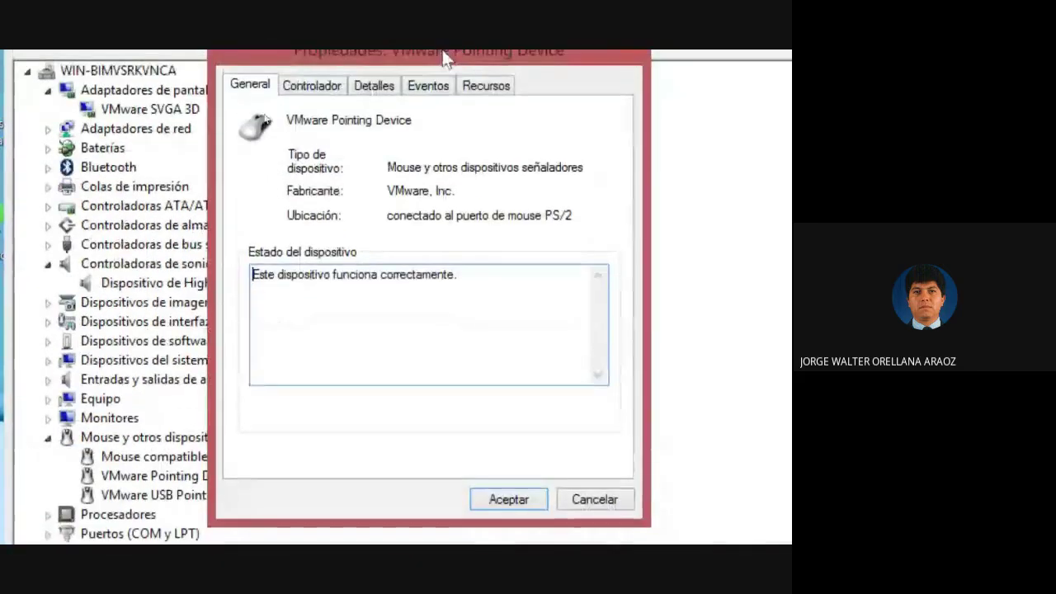
{"action": "left_click", "coordinate": [480, 87]}
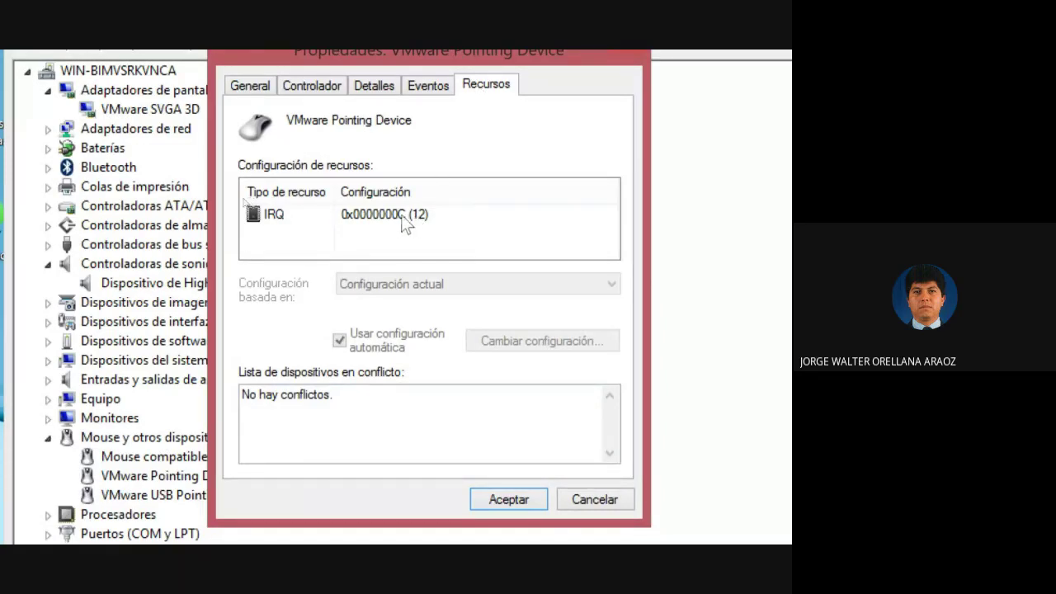
{"action": "left_click", "coordinate": [303, 213]}
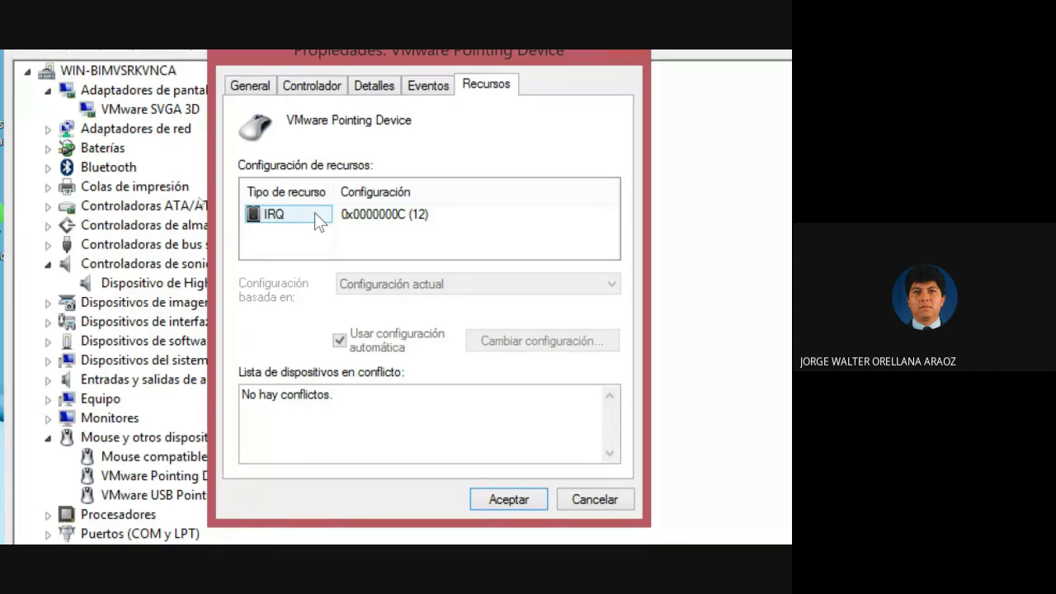
{"action": "left_click", "coordinate": [595, 499]}
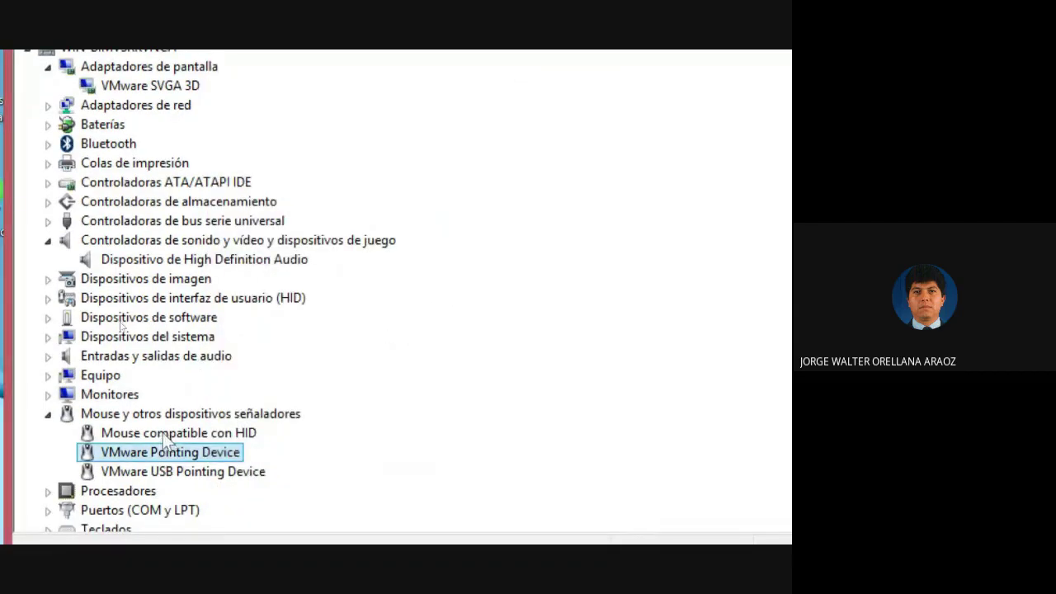
{"action": "left_click", "coordinate": [47, 414]}
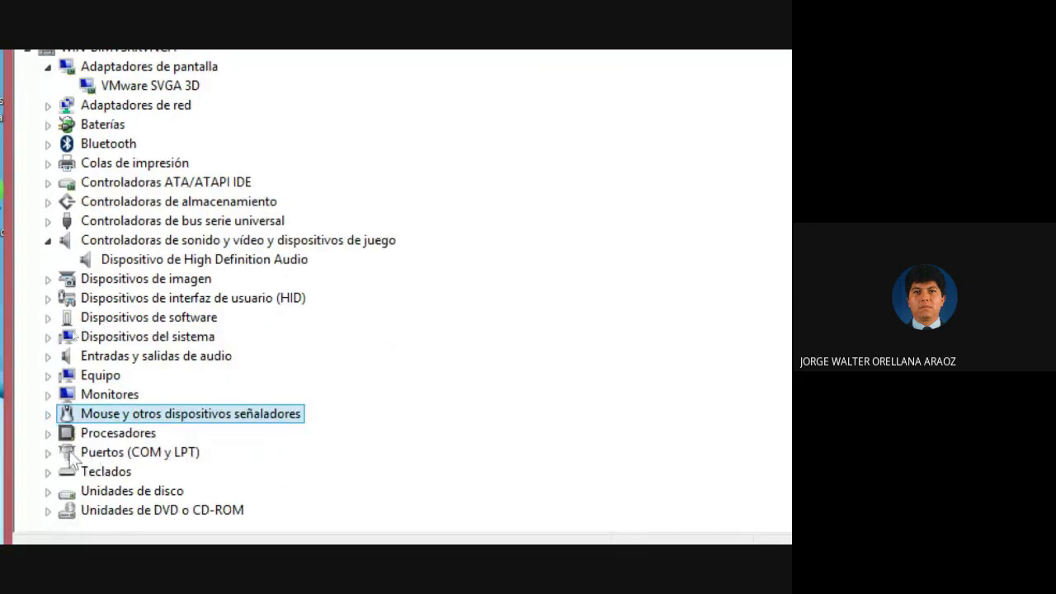
Examine the resource configuration of Puerto de comunicaciones (COM1) under Puertos (COM y LPT), selecting its I/O range.
{"action": "left_click", "coordinate": [47, 452]}
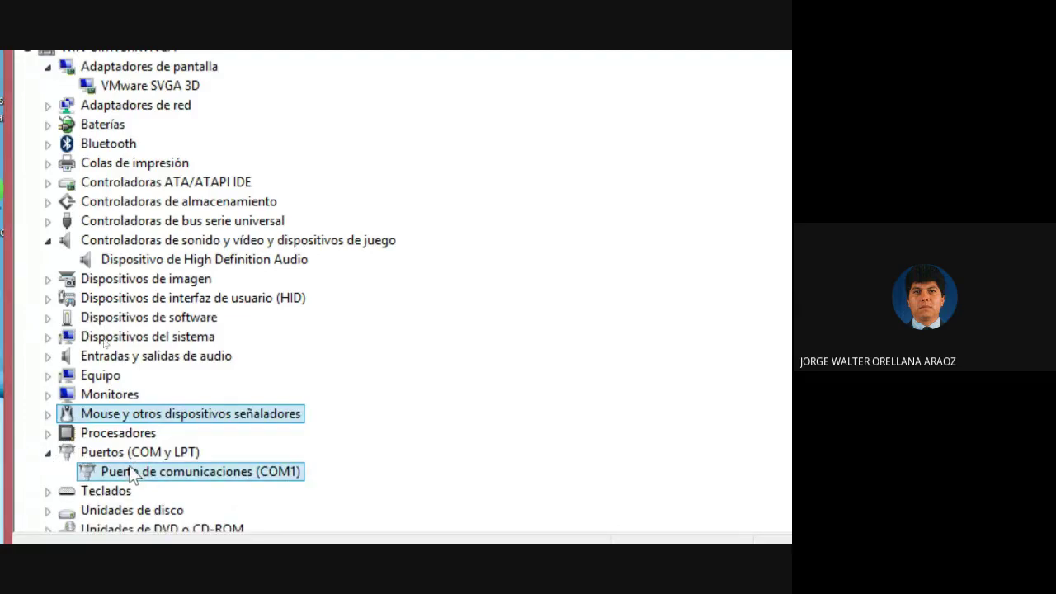
{"action": "left_click", "coordinate": [132, 472]}
{"action": "right_click", "coordinate": [253, 477]}
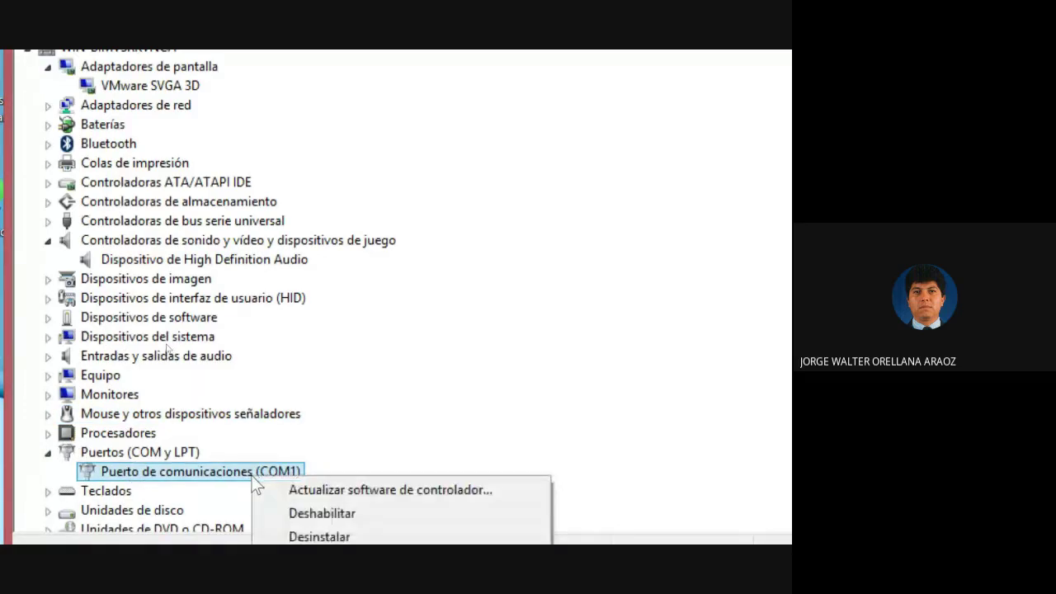
{"action": "left_click", "coordinate": [290, 519]}
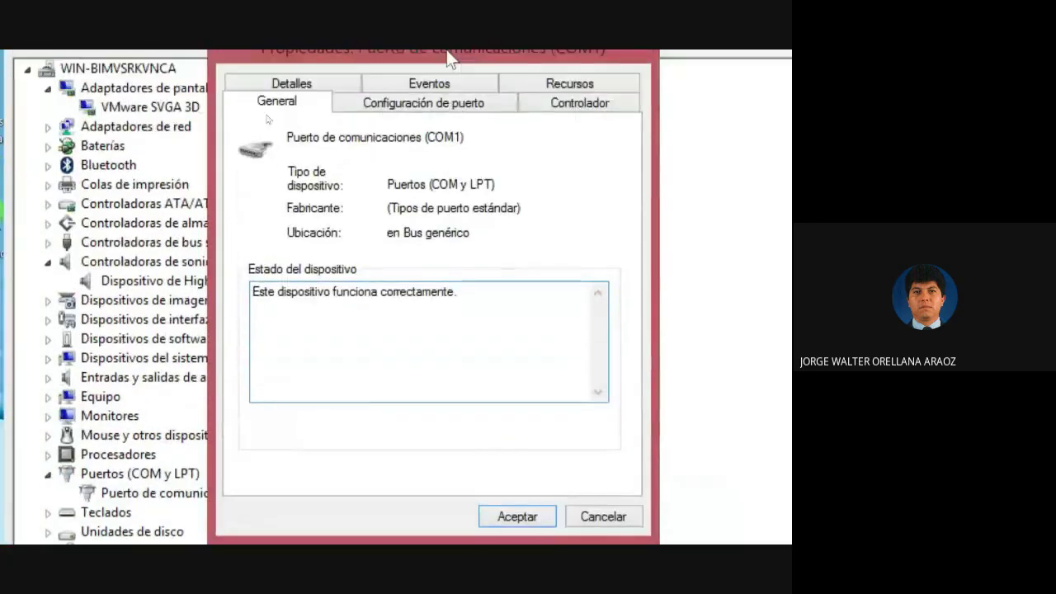
{"action": "left_click", "coordinate": [551, 84]}
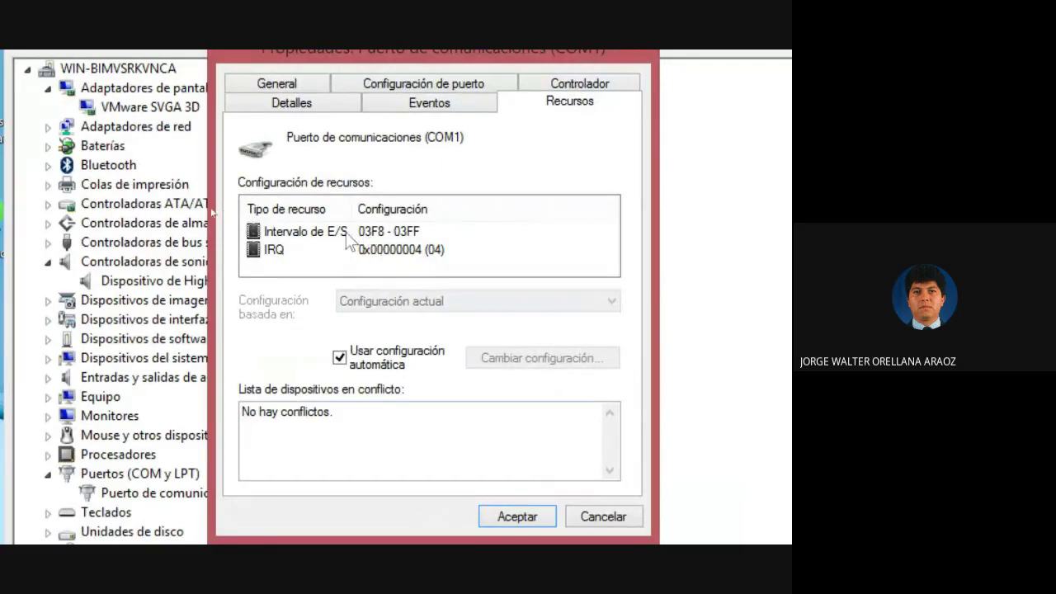
{"action": "left_click", "coordinate": [334, 234]}
{"action": "left_click", "coordinate": [309, 234]}
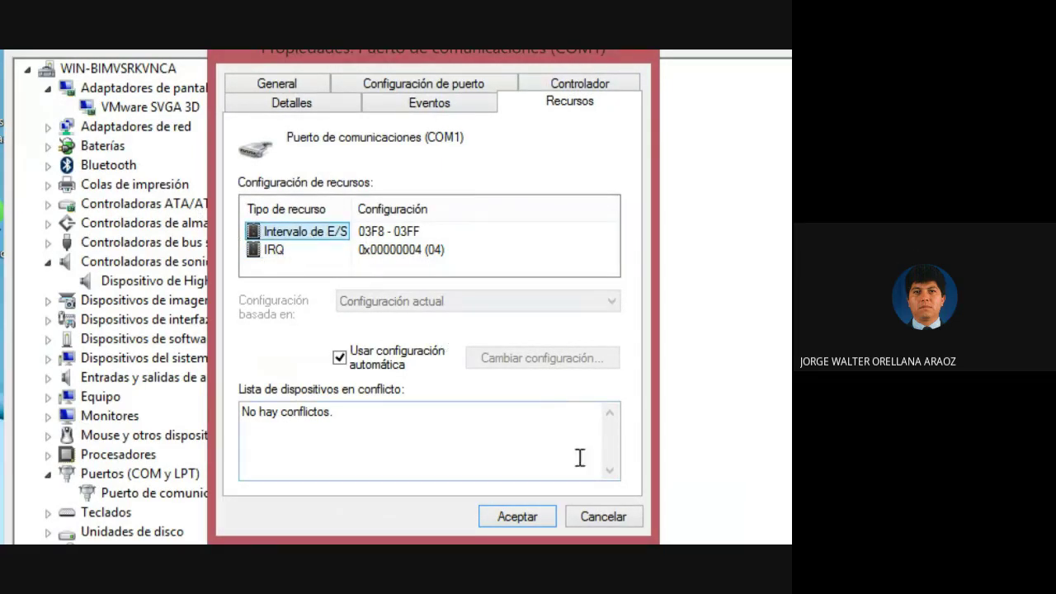
Close the COM1 properties, then check and close the properties of the VMware Virtual S SCSI Disk Device under Unidades de disco.
{"action": "left_click", "coordinate": [583, 514]}
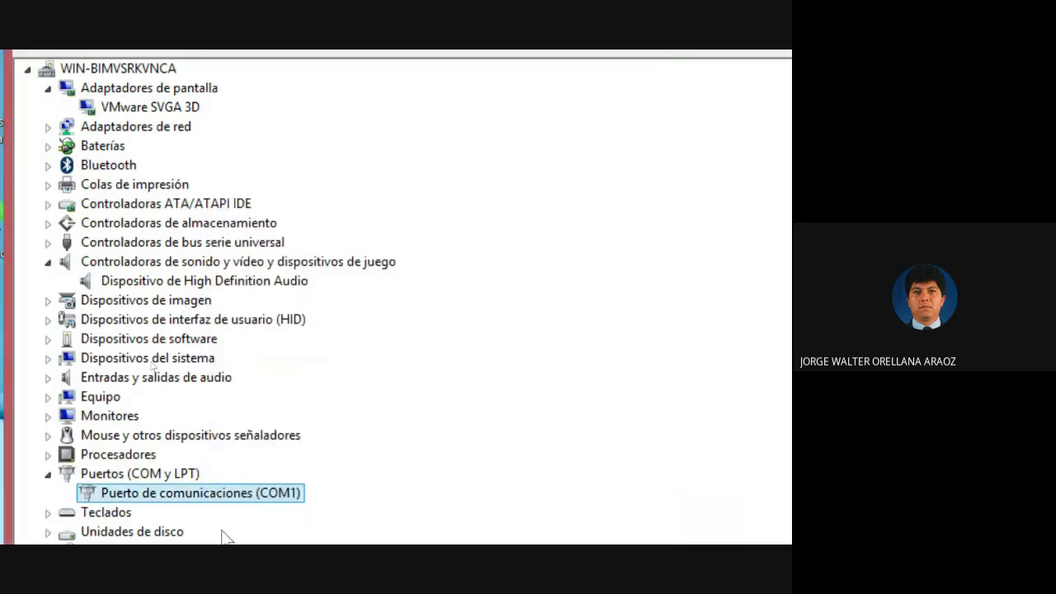
{"action": "scroll", "coordinate": [224, 528], "scroll_direction": "down", "scroll_amount": 1}
{"action": "scroll", "coordinate": [192, 448], "scroll_direction": "down", "scroll_amount": 1}
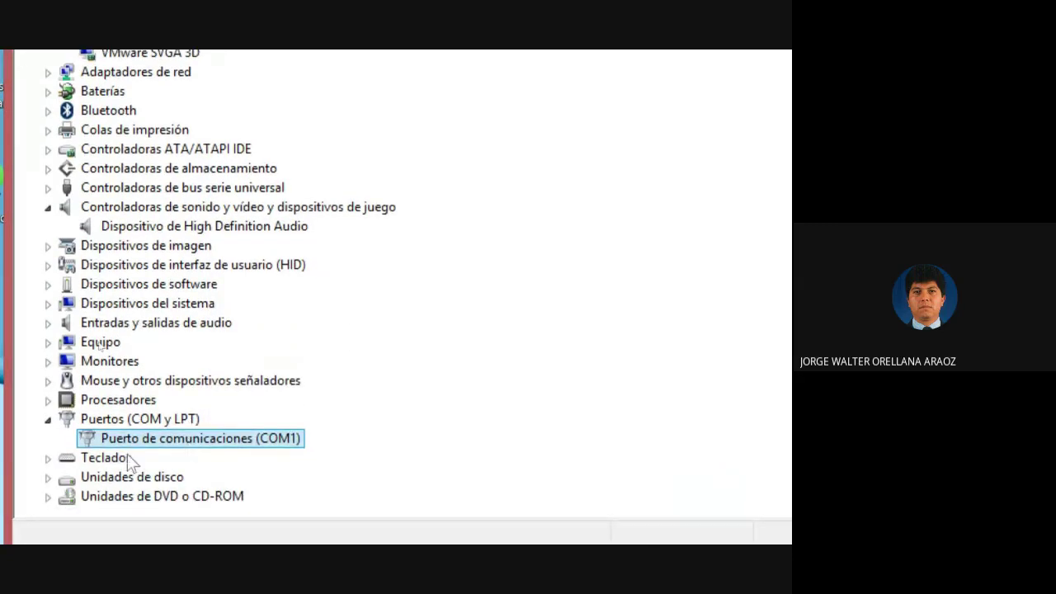
{"action": "left_click", "coordinate": [47, 476]}
{"action": "right_click", "coordinate": [148, 491]}
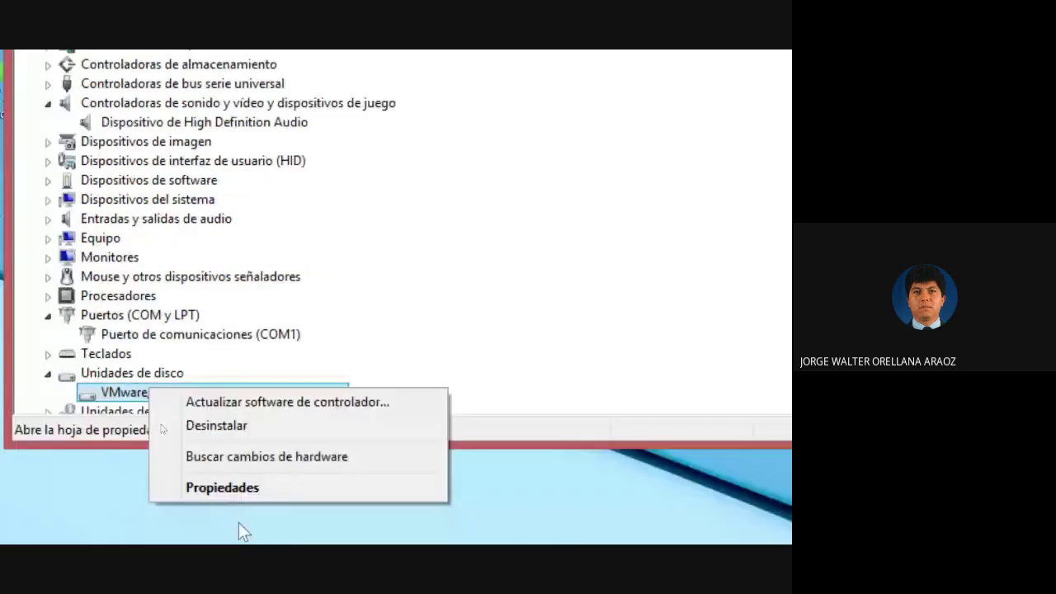
{"action": "left_click", "coordinate": [222, 488]}
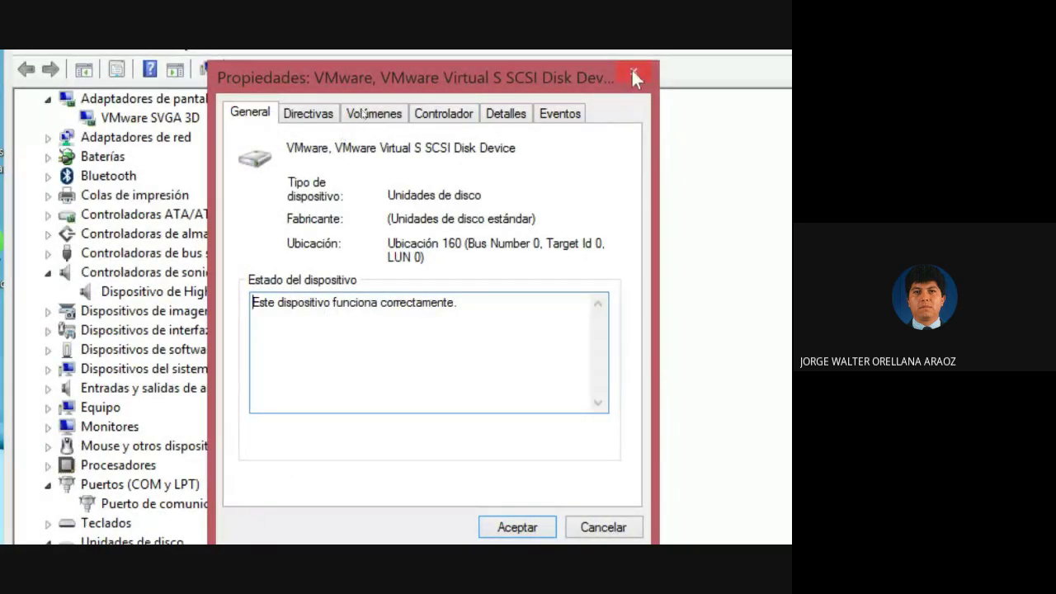
{"action": "left_click", "coordinate": [634, 72]}
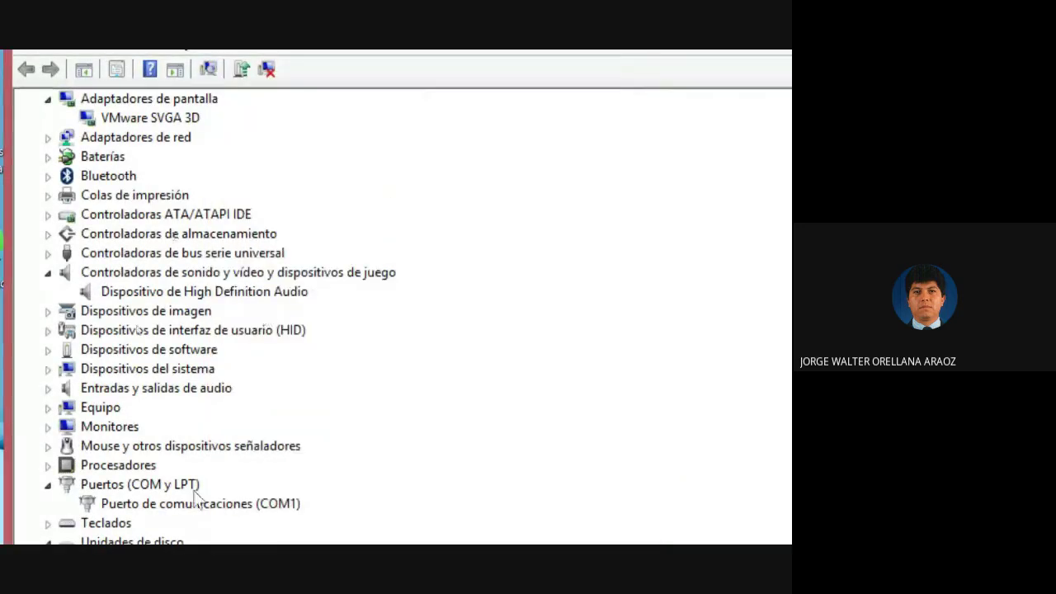
Check the properties of NECVMWar VMware SATA CD01 under Unidades de DVD o CD-ROM, then close them.
{"action": "left_click", "coordinate": [160, 476]}
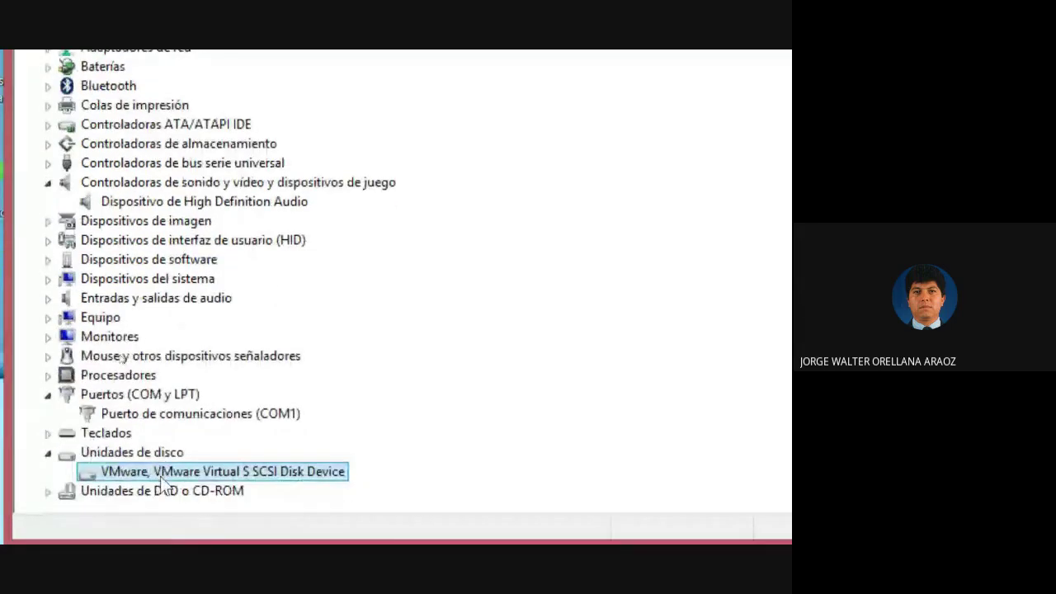
{"action": "left_click", "coordinate": [153, 493]}
{"action": "left_click", "coordinate": [47, 493]}
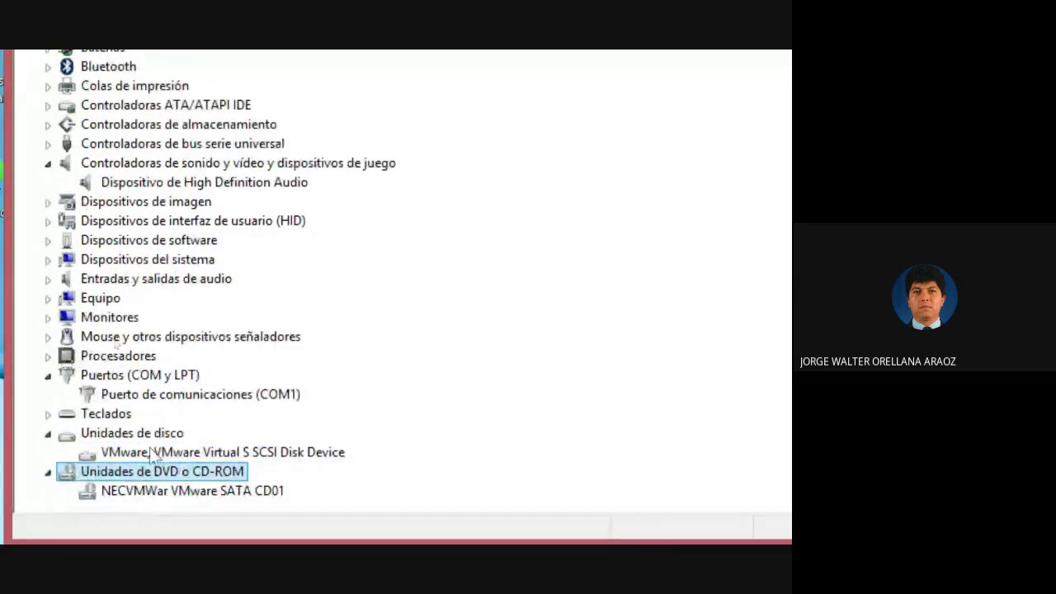
{"action": "right_click", "coordinate": [160, 490]}
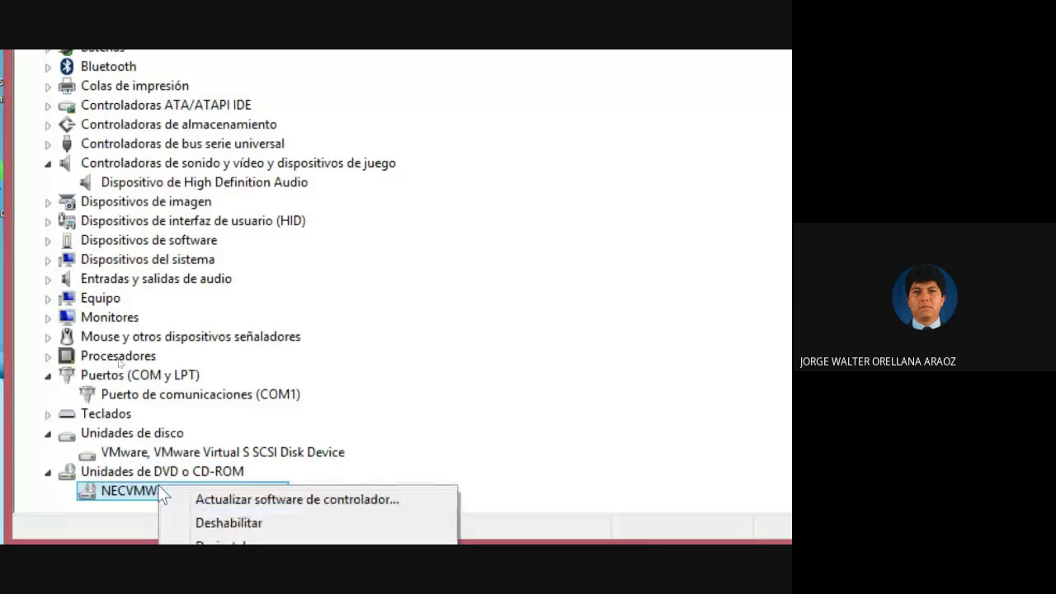
{"action": "left_click", "coordinate": [239, 476]}
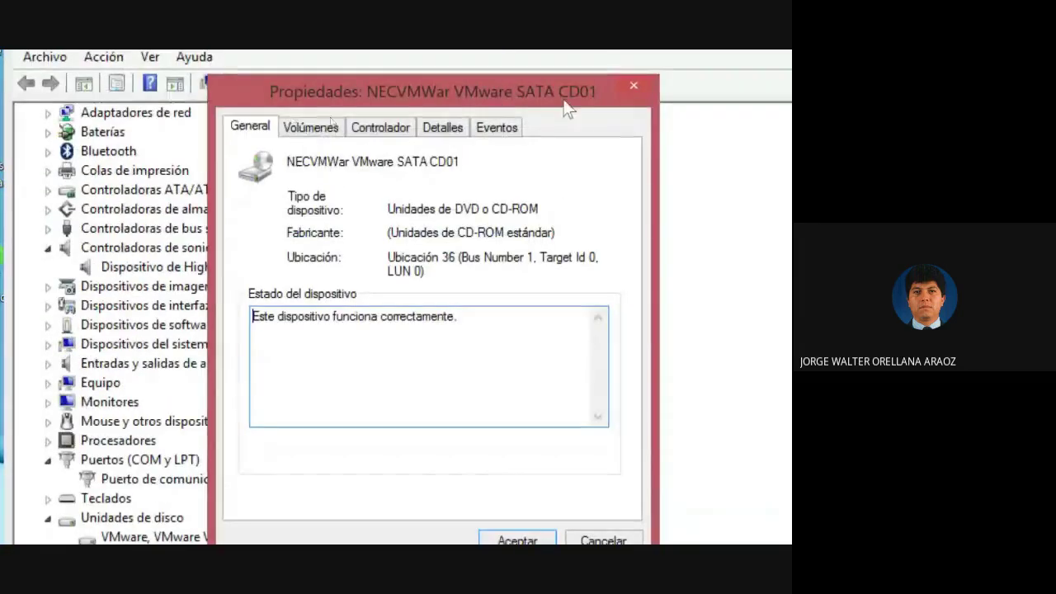
{"action": "left_click", "coordinate": [632, 86]}
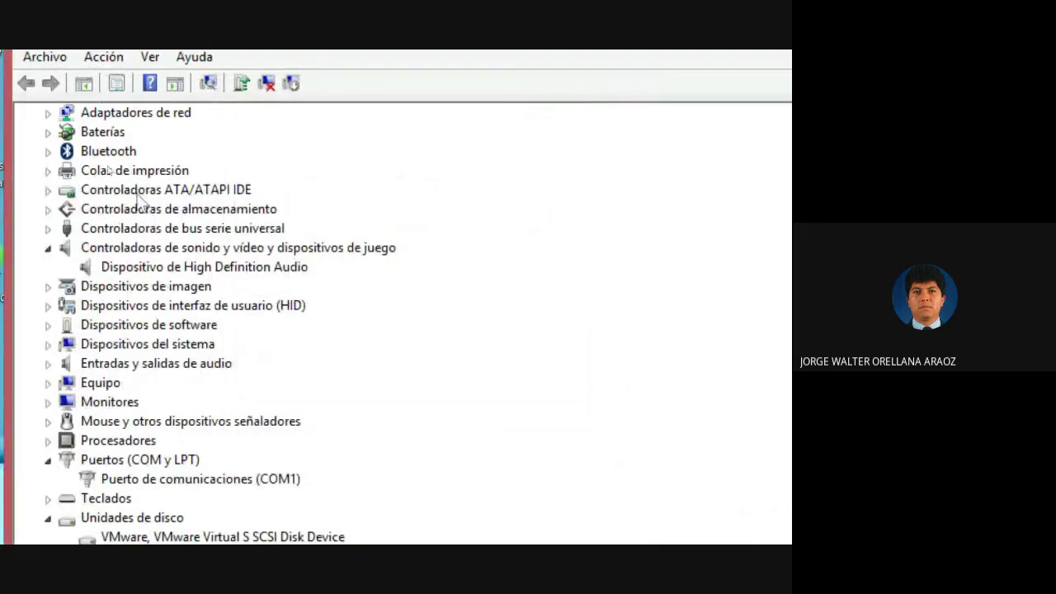
Examine the I/O ranges and IRQ assigned to ATA Channel 0 under Controladoras ATA/ATAPI IDE, then close its properties.
{"action": "double_click", "coordinate": [139, 193]}
{"action": "left_click", "coordinate": [153, 207]}
{"action": "right_click", "coordinate": [152, 207]}
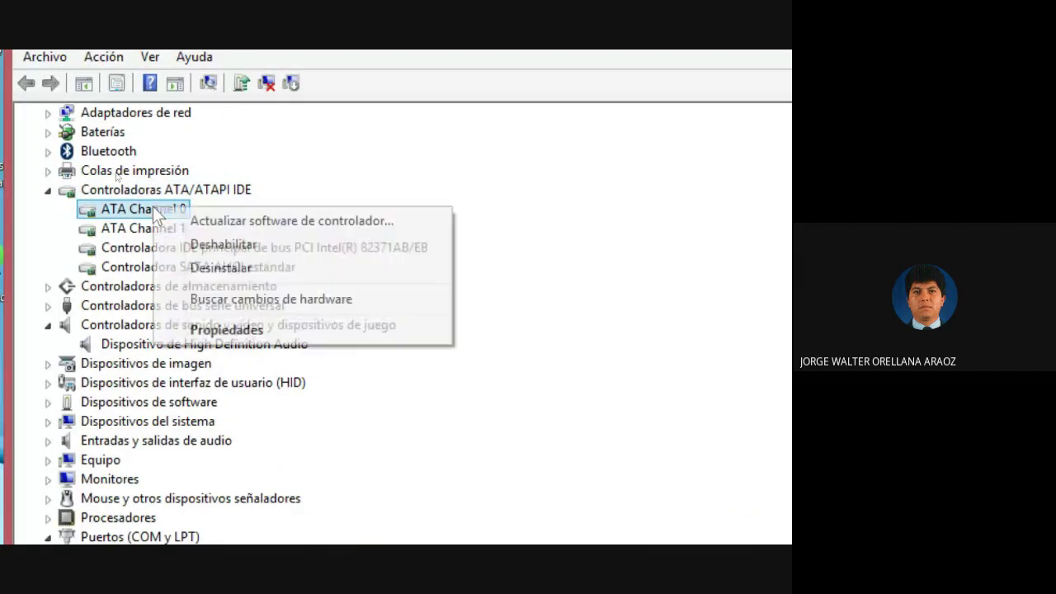
{"action": "left_click", "coordinate": [225, 330]}
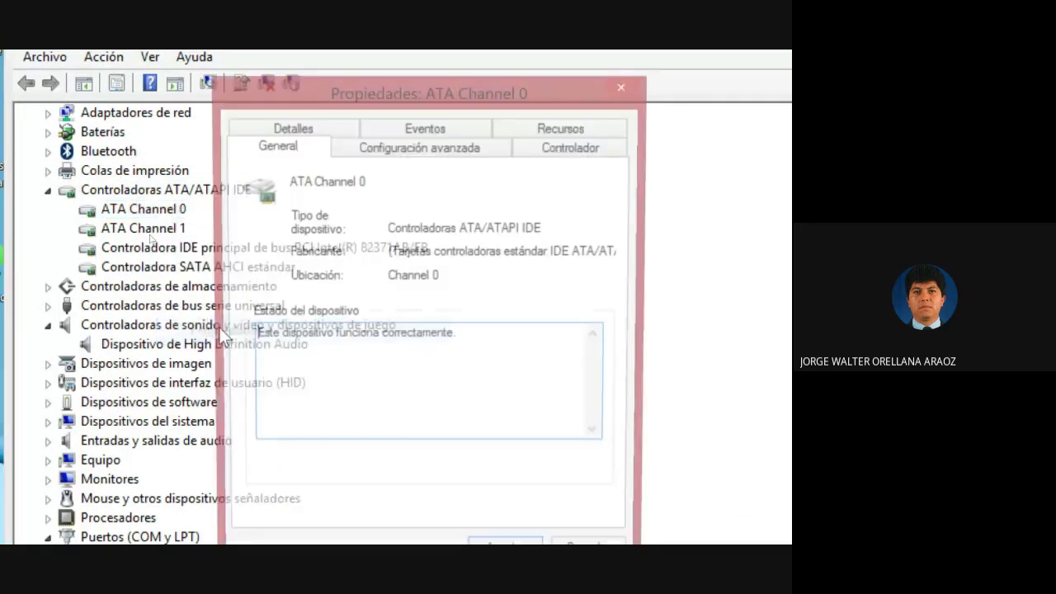
{"action": "left_click", "coordinate": [540, 130]}
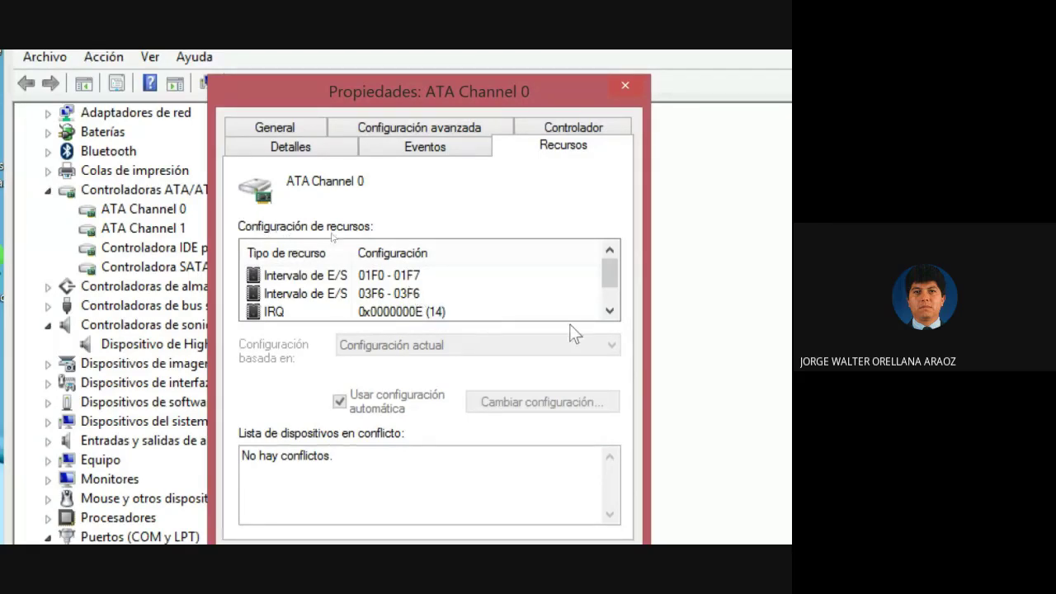
{"action": "left_click", "coordinate": [610, 311]}
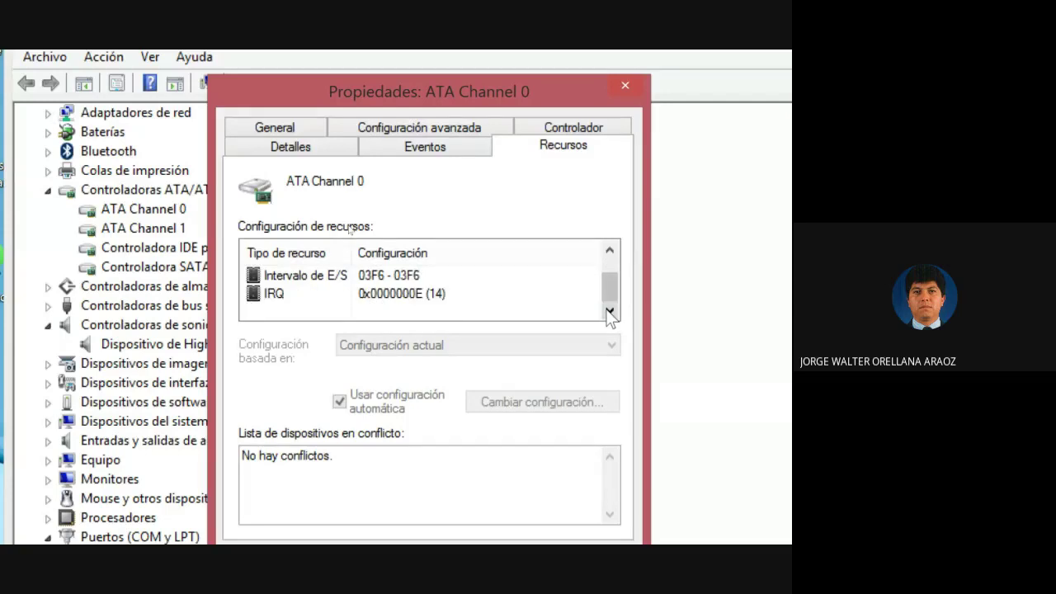
{"action": "scroll", "coordinate": [610, 285], "scroll_direction": "up", "scroll_amount": 1}
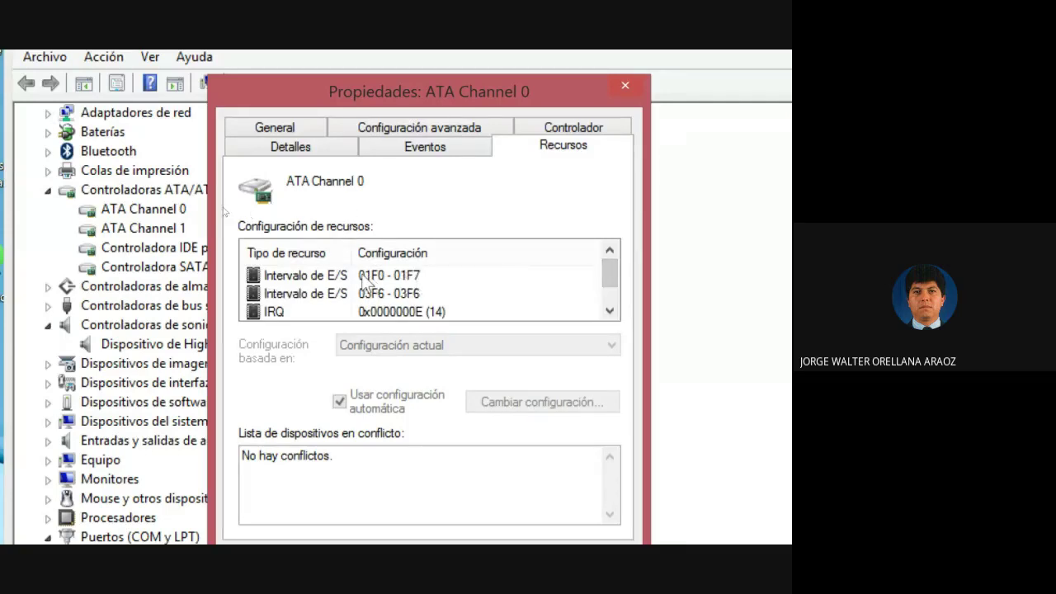
{"action": "left_click_drag", "start_coordinate": [364, 283], "coordinate": [286, 317]}
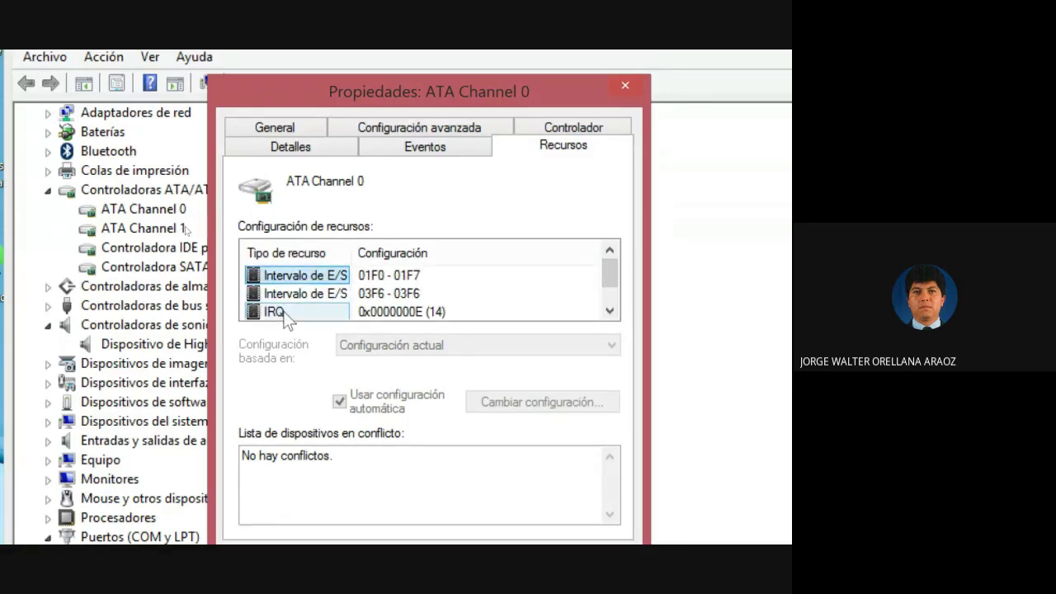
{"action": "left_click", "coordinate": [293, 277]}
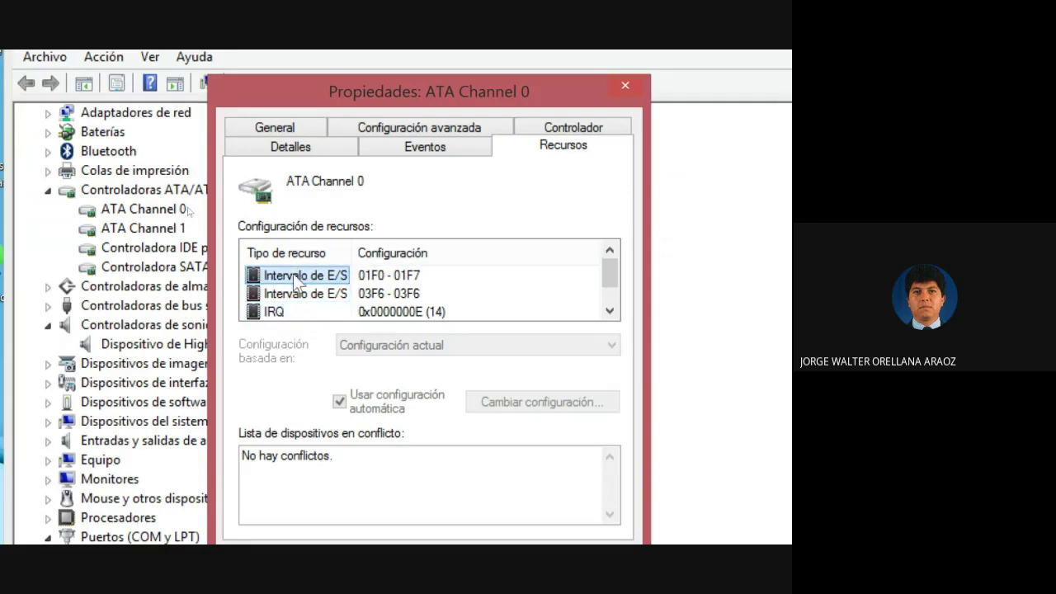
{"action": "left_click", "coordinate": [295, 299]}
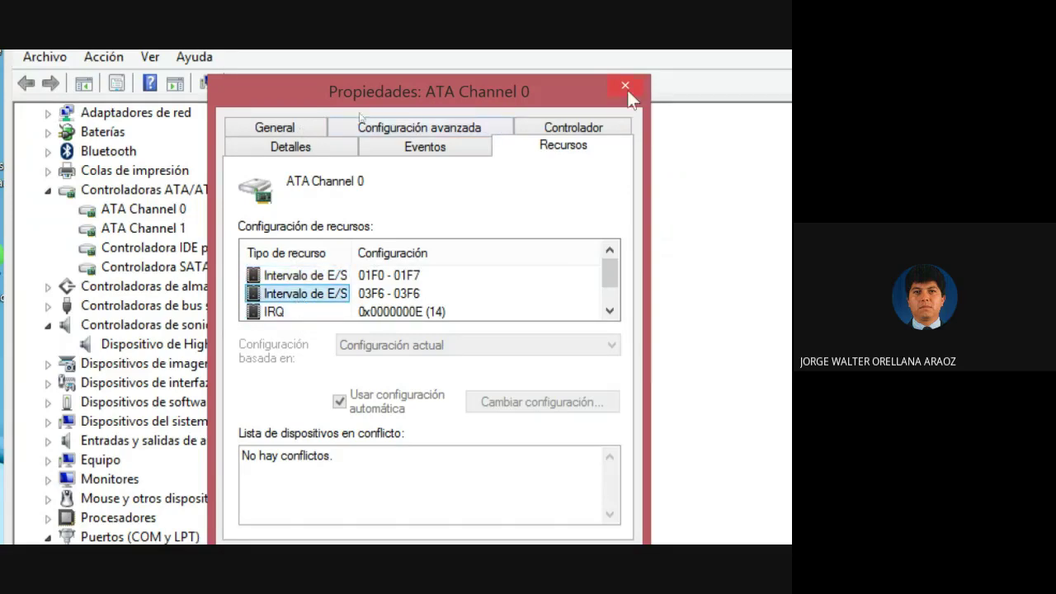
{"action": "left_click", "coordinate": [625, 86]}
Examine the resource configuration of ATA Channel 1, selecting each of its I/O ranges, then close its properties.
{"action": "left_click", "coordinate": [145, 223]}
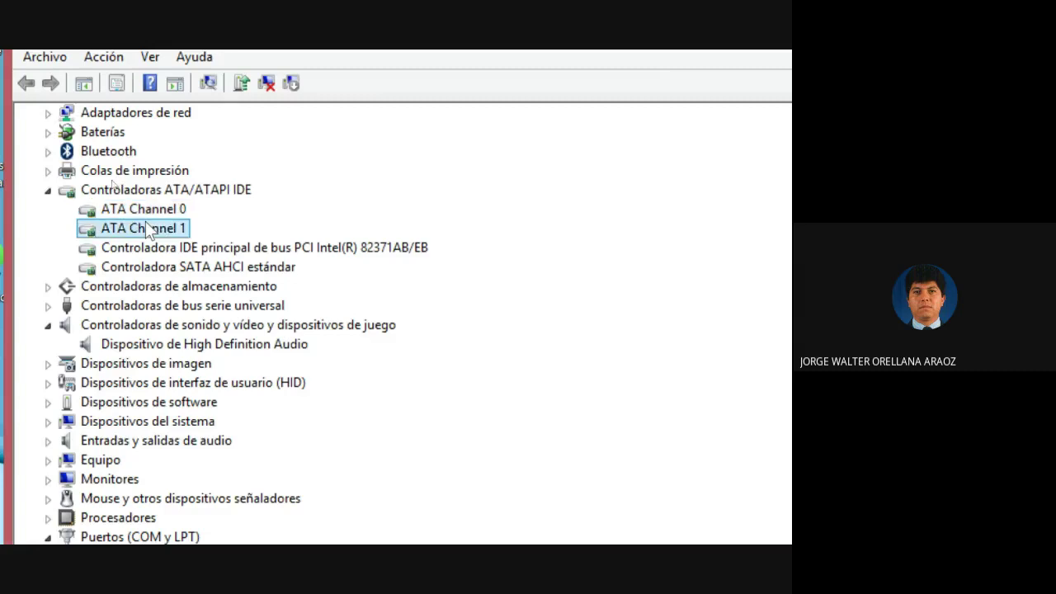
{"action": "right_click", "coordinate": [146, 223]}
{"action": "left_click", "coordinate": [191, 345]}
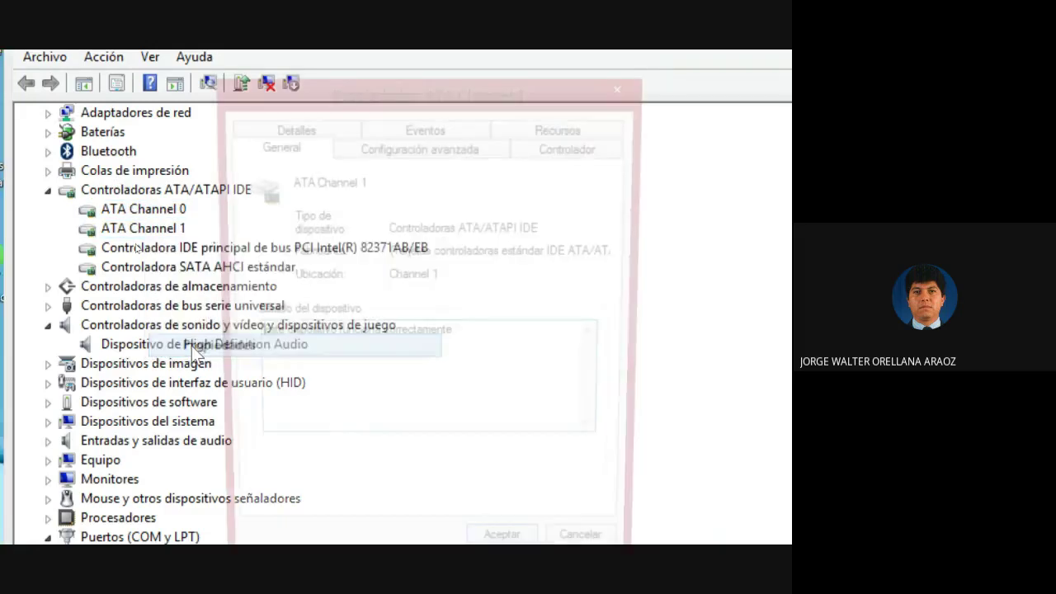
{"action": "left_click", "coordinate": [551, 129]}
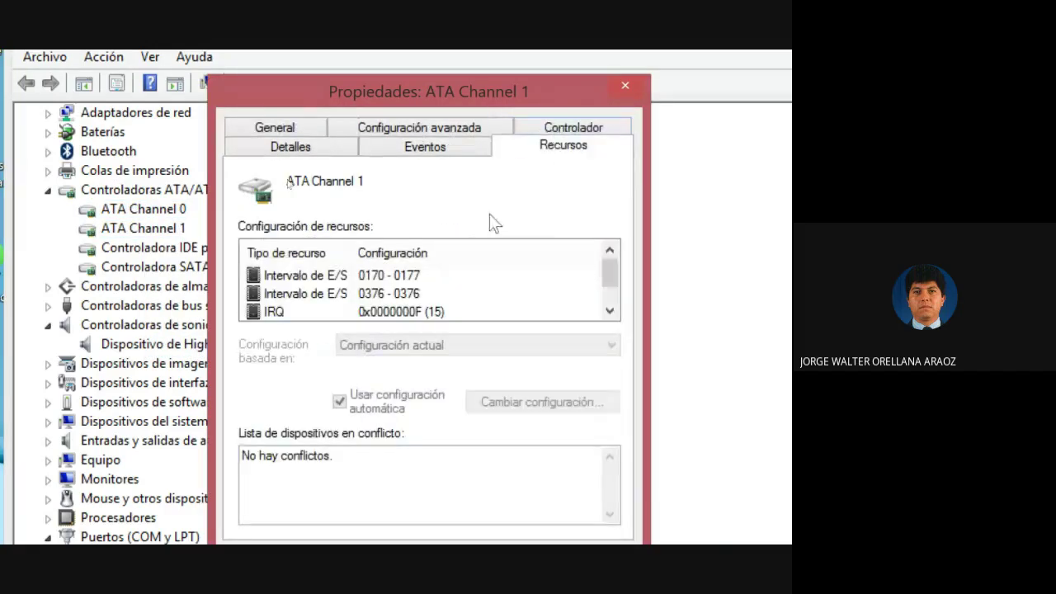
{"action": "left_click", "coordinate": [338, 276]}
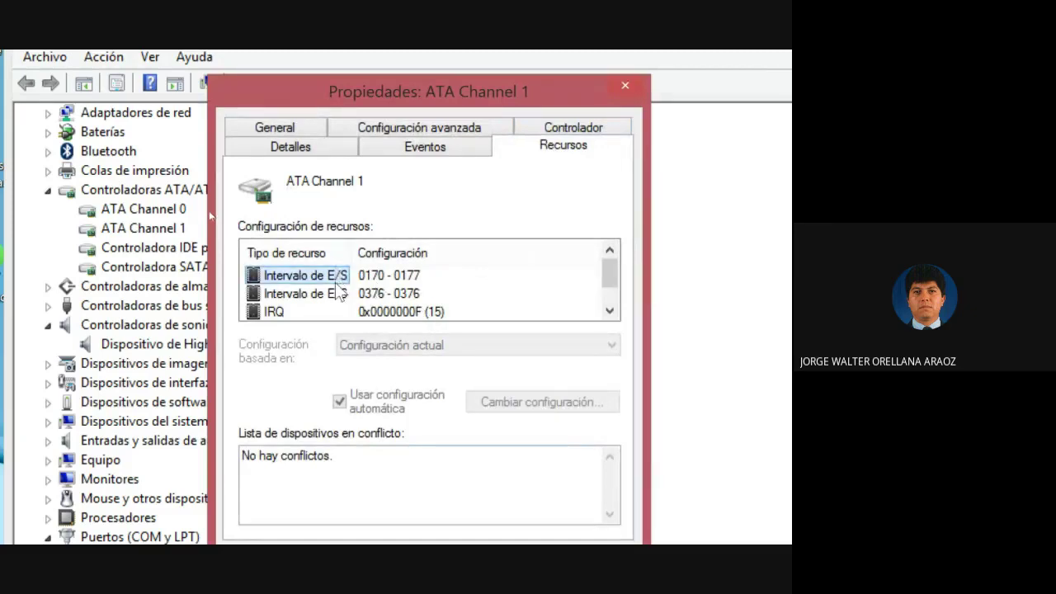
{"action": "left_click", "coordinate": [336, 296]}
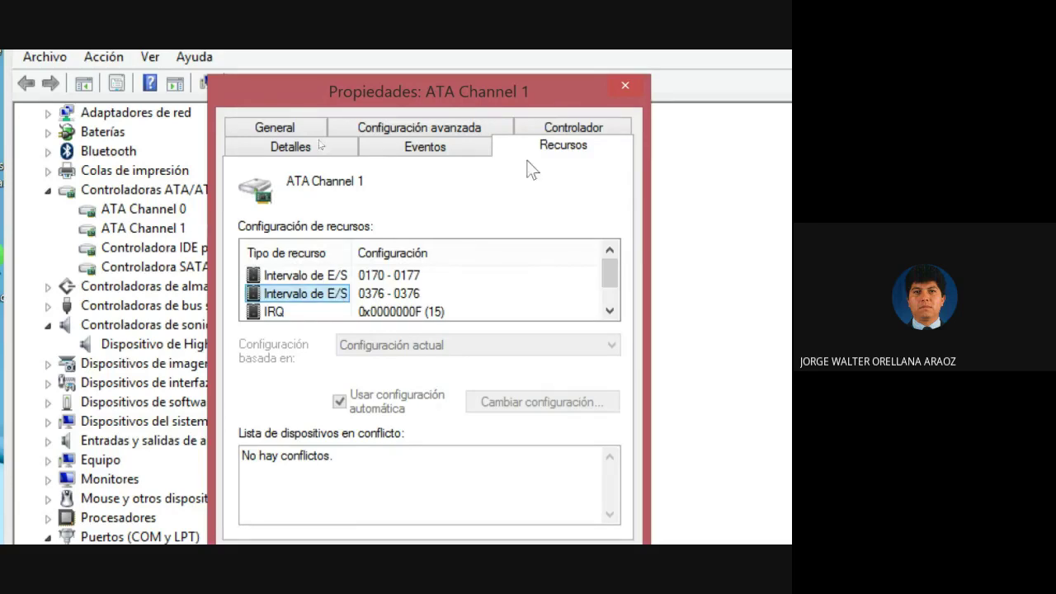
{"action": "left_click", "coordinate": [623, 87]}
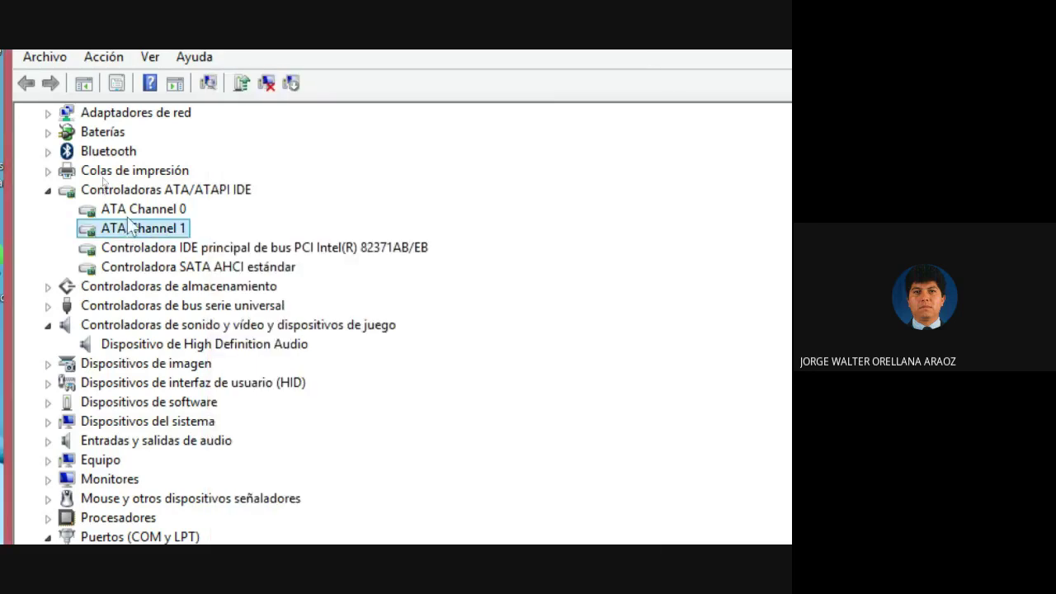
Review the resource configuration of ATA Channel 0 again, selecting its second I/O range, then close its properties.
{"action": "left_click", "coordinate": [131, 208]}
{"action": "right_click", "coordinate": [131, 207]}
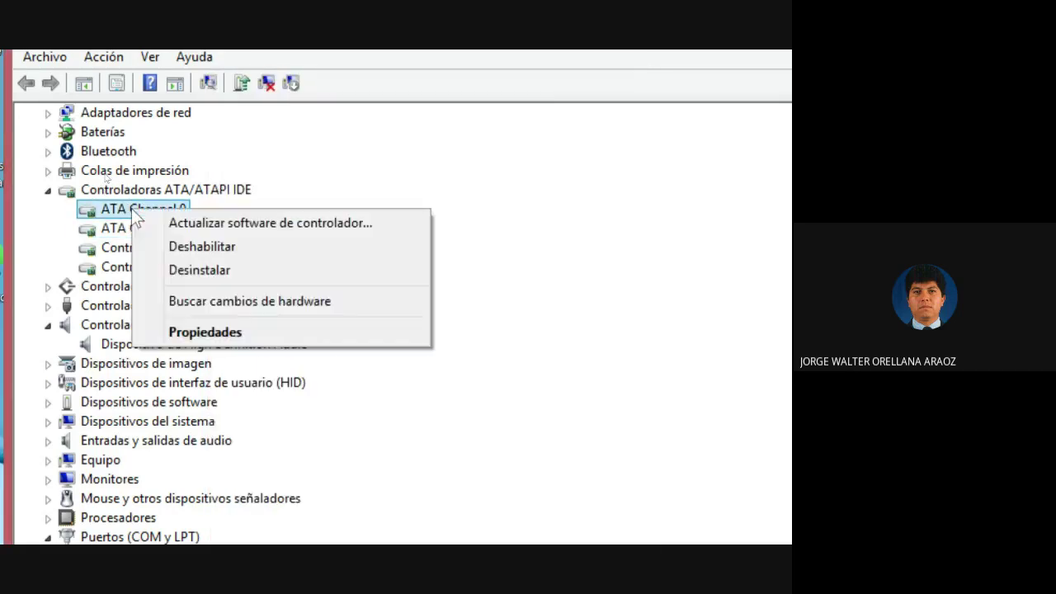
{"action": "left_click", "coordinate": [176, 330]}
{"action": "left_click", "coordinate": [534, 132]}
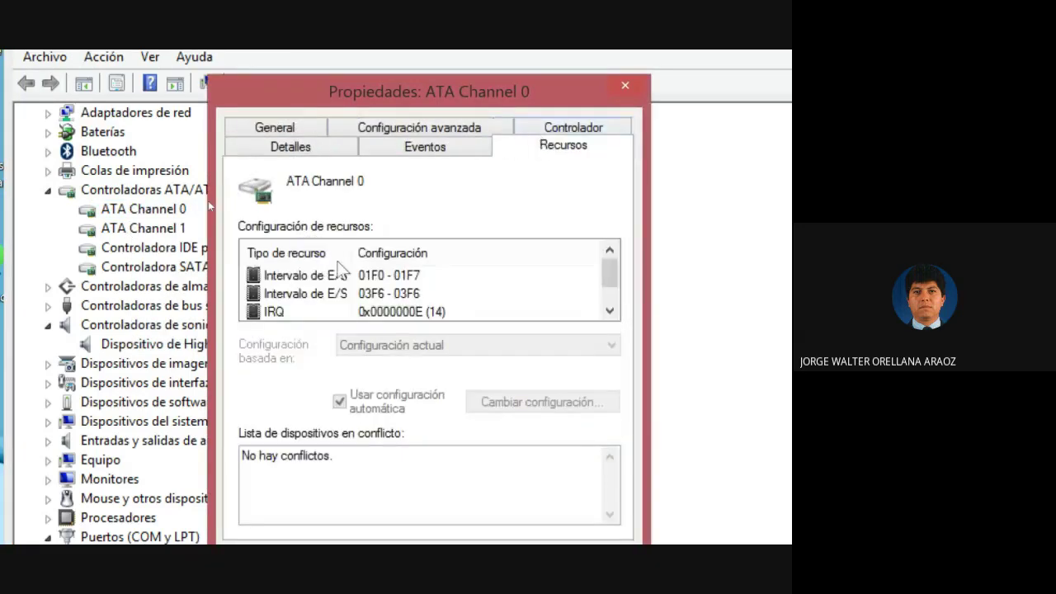
{"action": "left_click", "coordinate": [306, 294]}
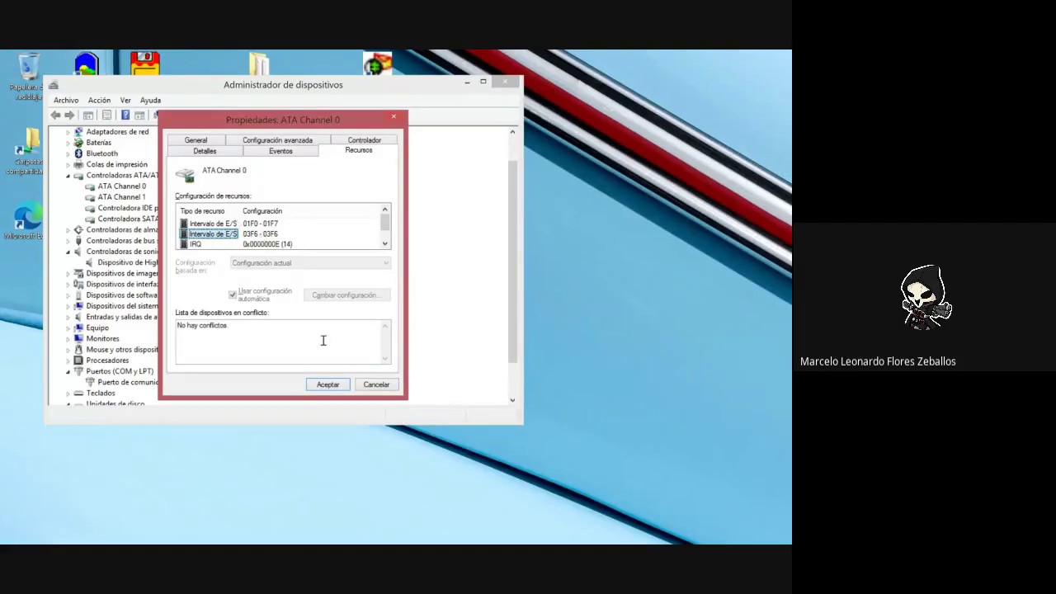
{"action": "left_click", "coordinate": [377, 385]}
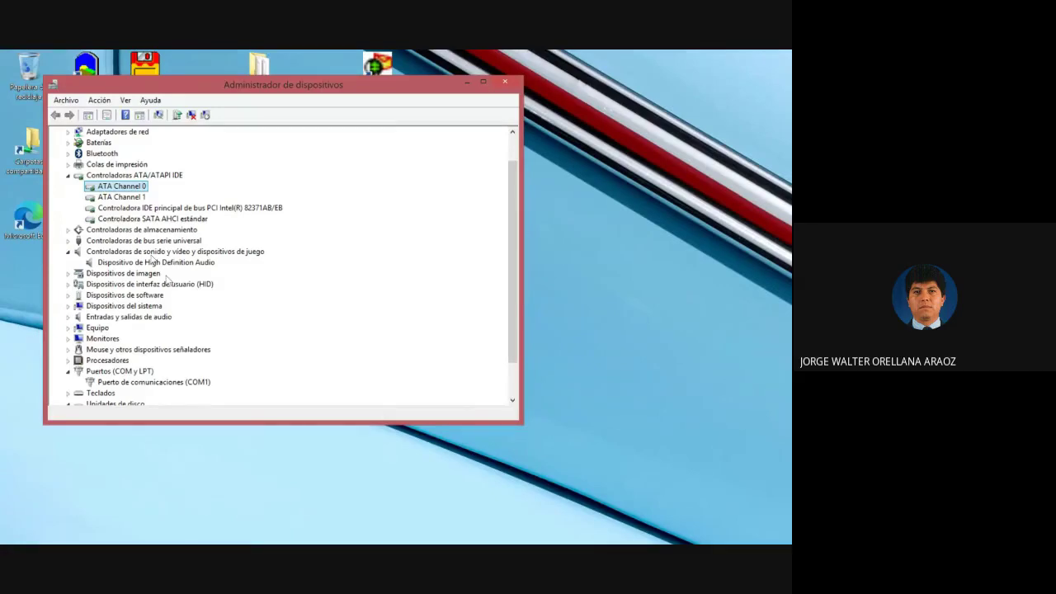
Expand Adaptadores de red and check the properties of Dispositivo Bluetooth (Red de área personal), then close them.
{"action": "left_click", "coordinate": [68, 131]}
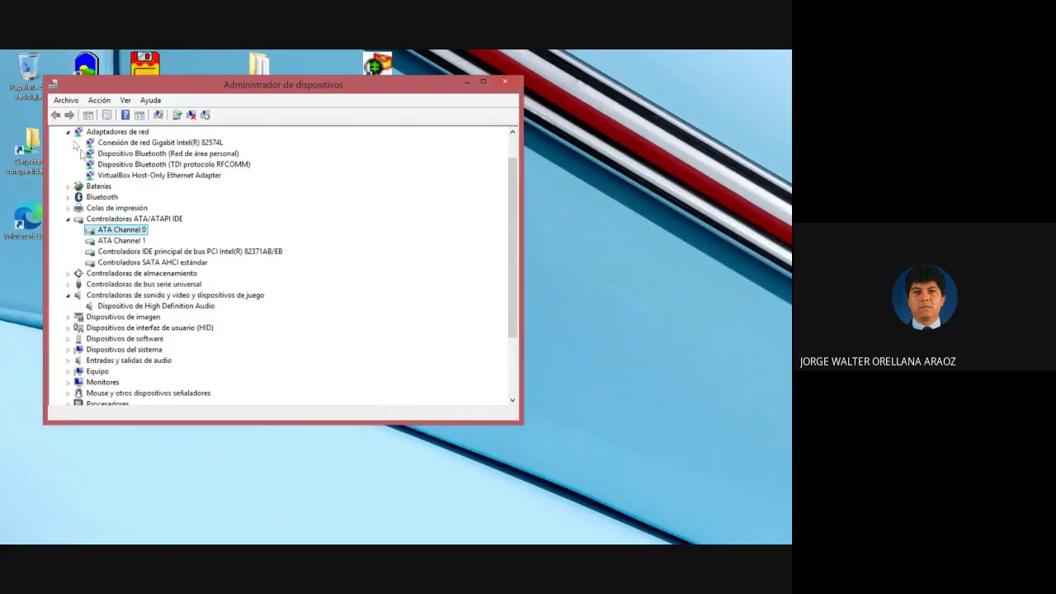
{"action": "left_click", "coordinate": [118, 166]}
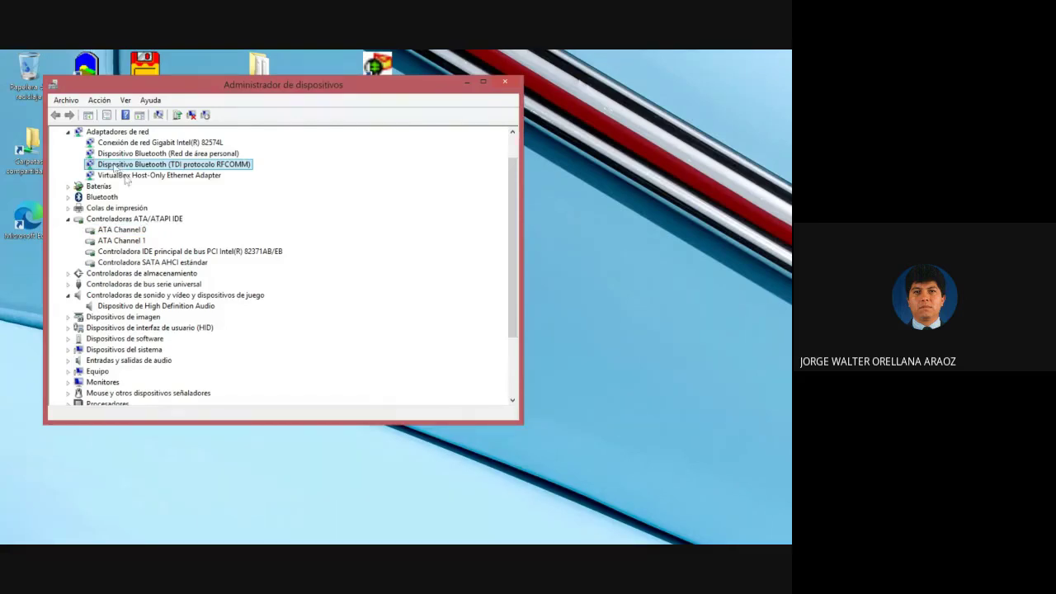
{"action": "left_click", "coordinate": [140, 143]}
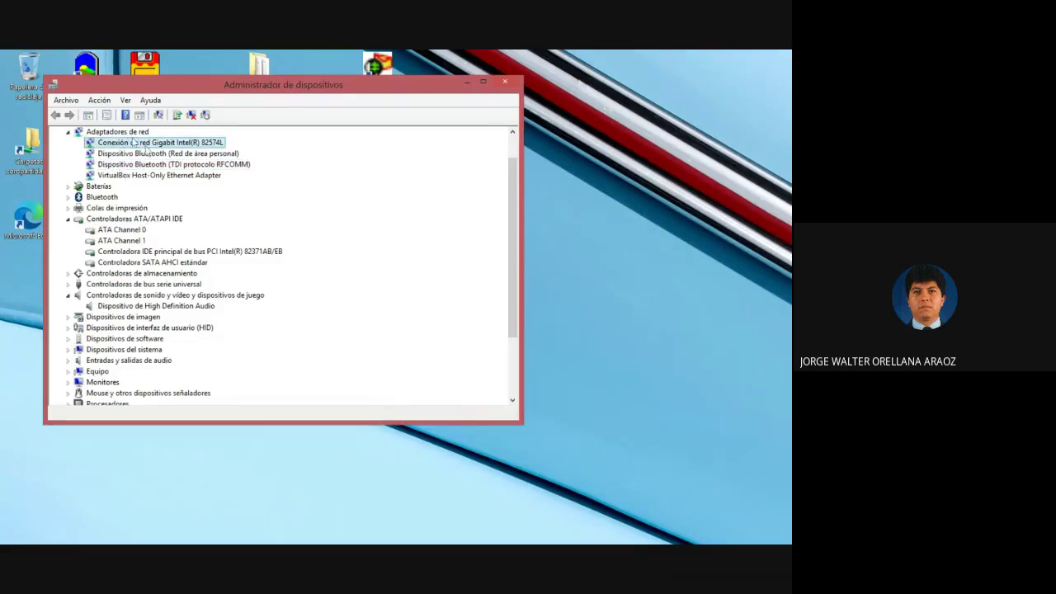
{"action": "left_click", "coordinate": [147, 154]}
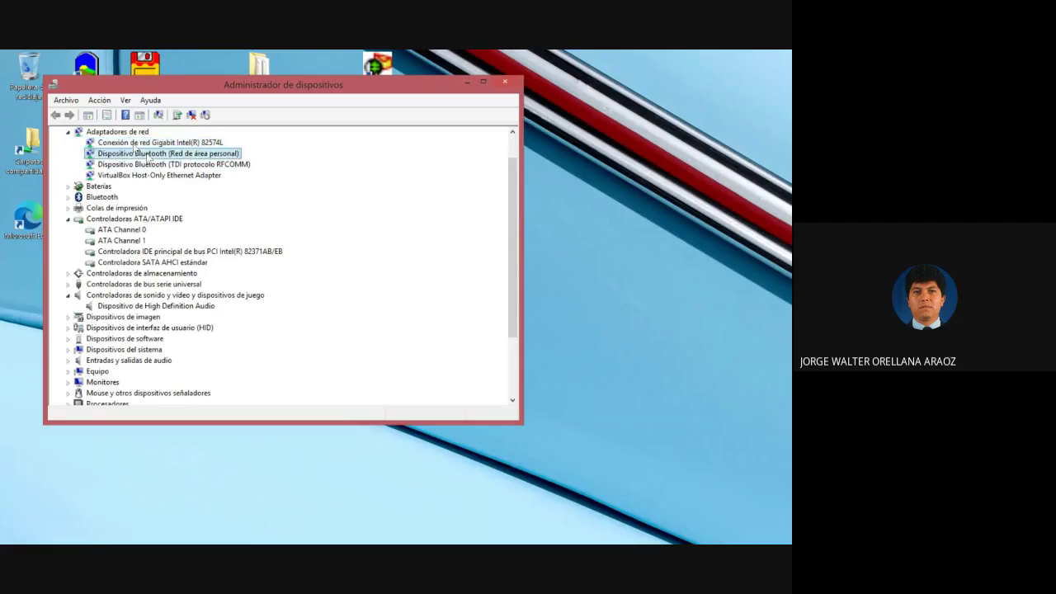
{"action": "right_click", "coordinate": [149, 154]}
{"action": "left_click", "coordinate": [176, 220]}
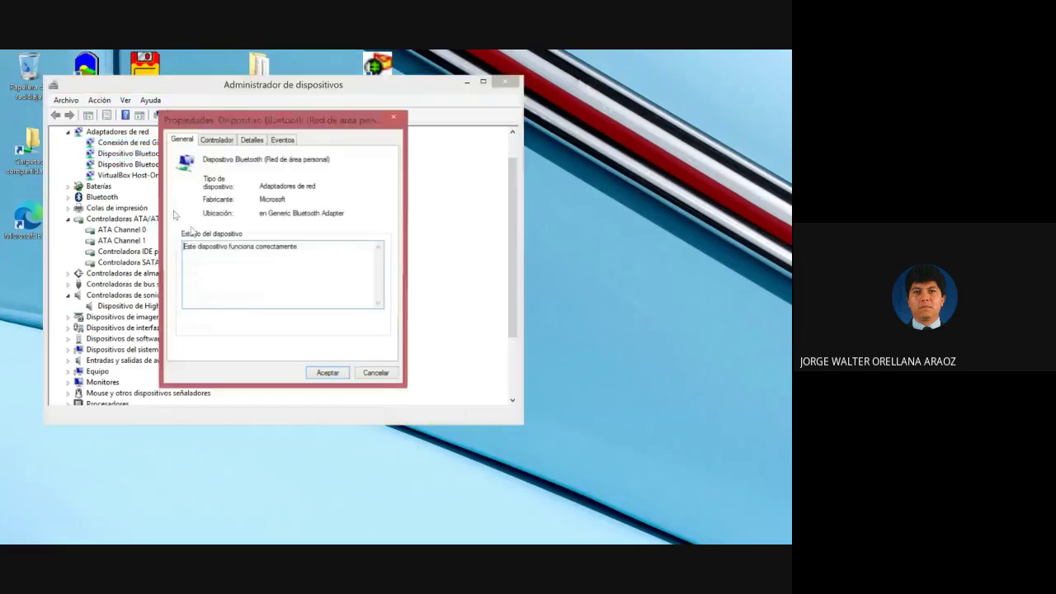
{"action": "left_click", "coordinate": [393, 120]}
Check the properties of Dispositivo Bluetooth (TDI protocolo RFCOMM) under Adaptadores de red, then close them.
{"action": "left_click", "coordinate": [162, 165]}
{"action": "right_click", "coordinate": [164, 165]}
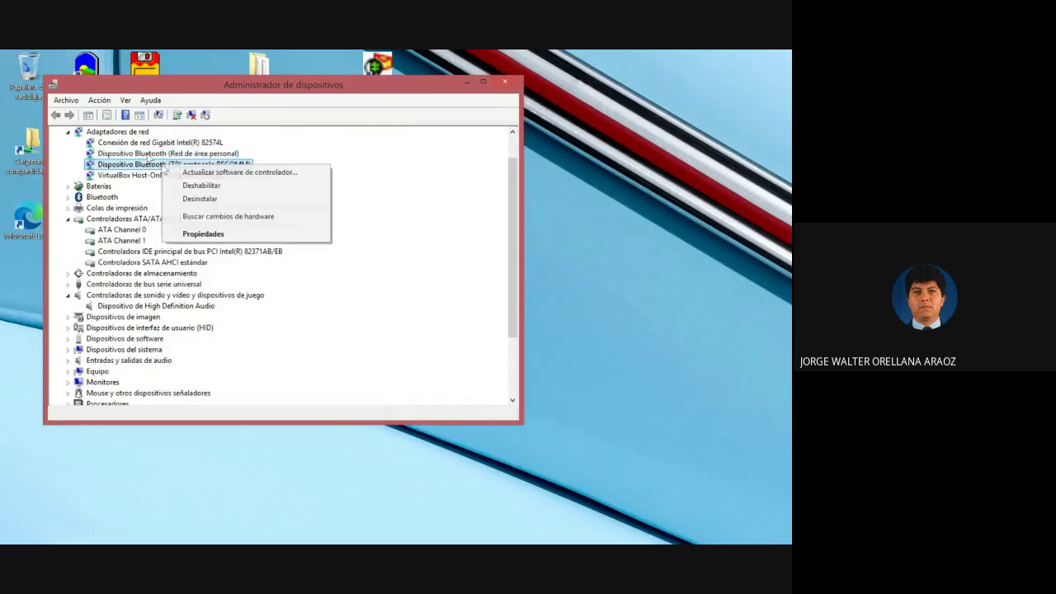
{"action": "left_click", "coordinate": [203, 233]}
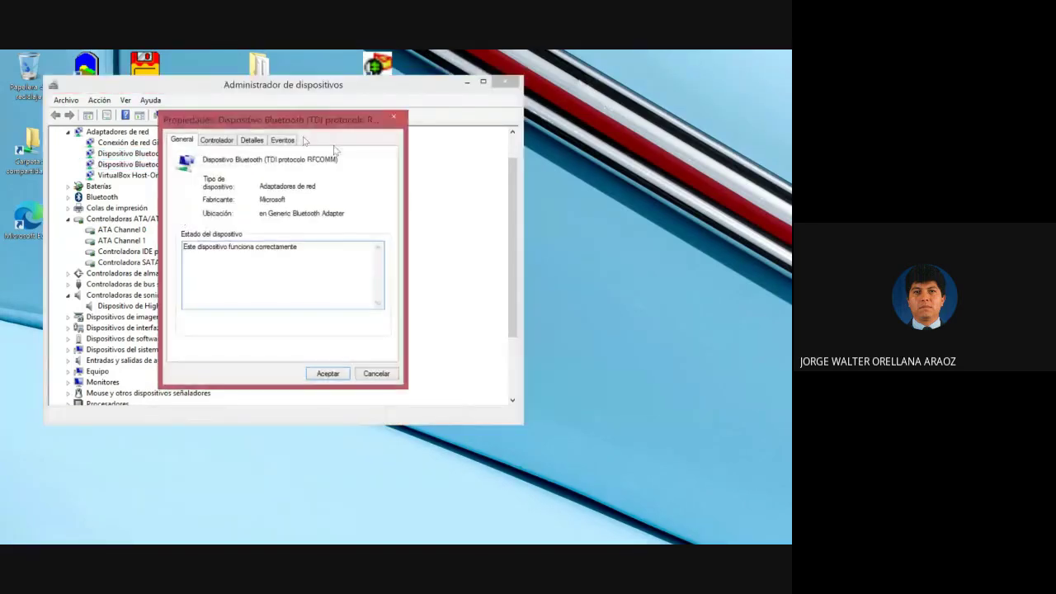
{"action": "left_click", "coordinate": [394, 119]}
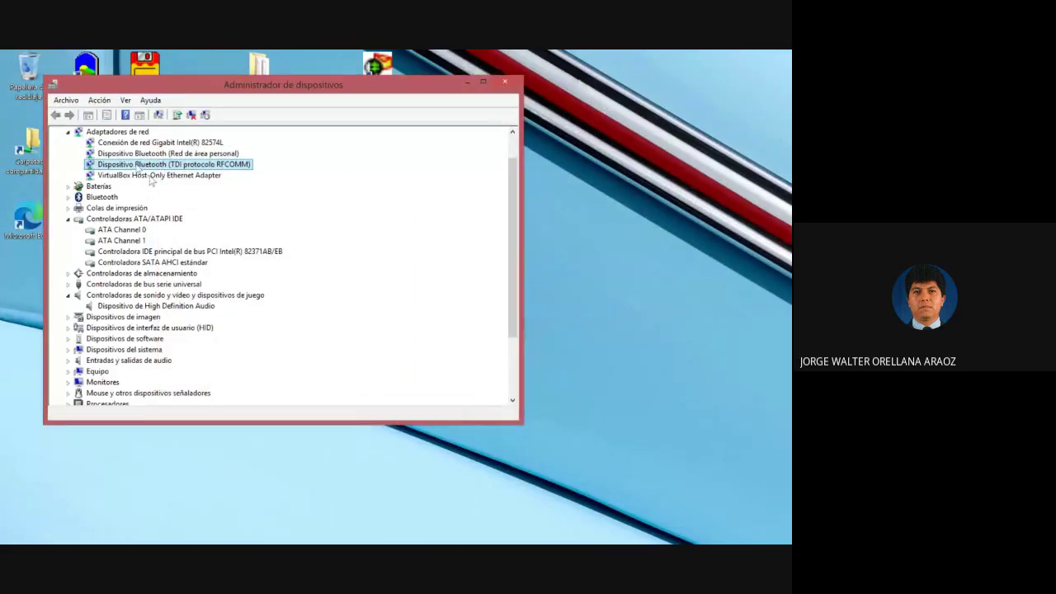
Check the properties of VirtualBox Host-Only Ethernet Adapter, close them, and select Conexión de red Gigabit Intel(R) 82574L.
{"action": "right_click", "coordinate": [151, 176]}
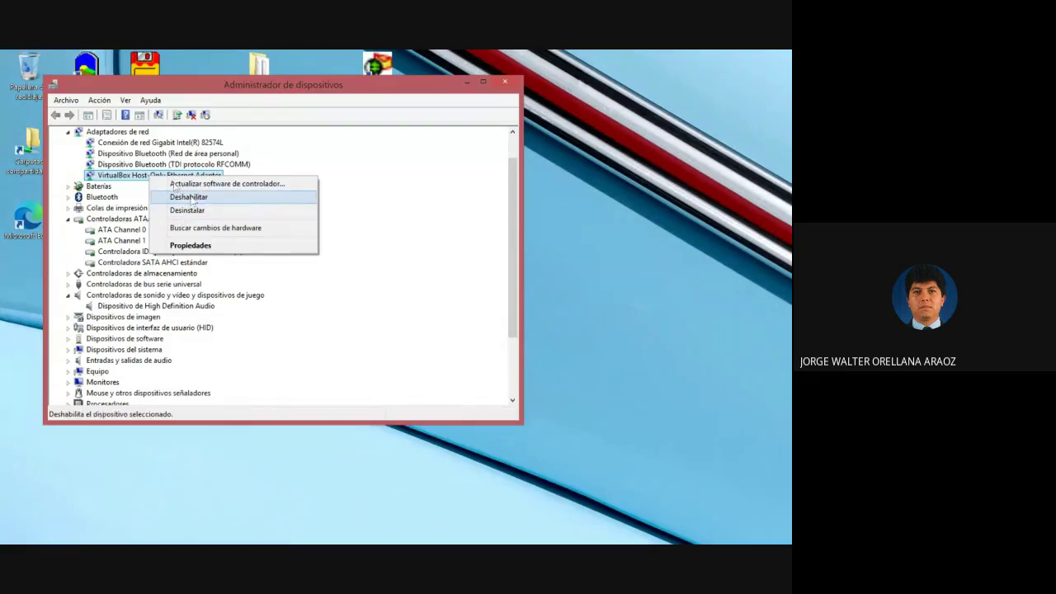
{"action": "left_click", "coordinate": [191, 245]}
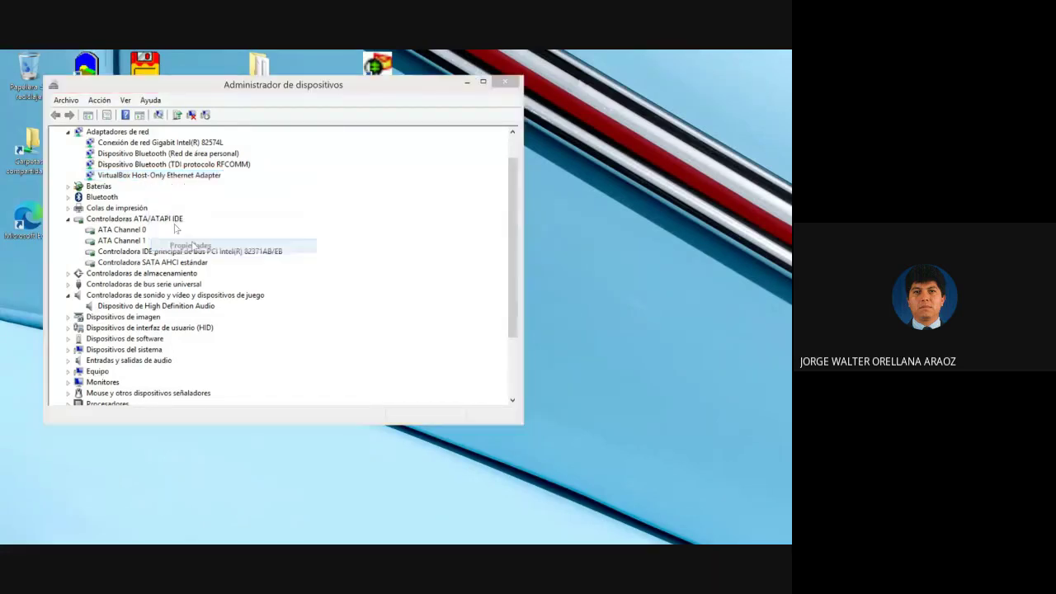
{"action": "left_click", "coordinate": [394, 118]}
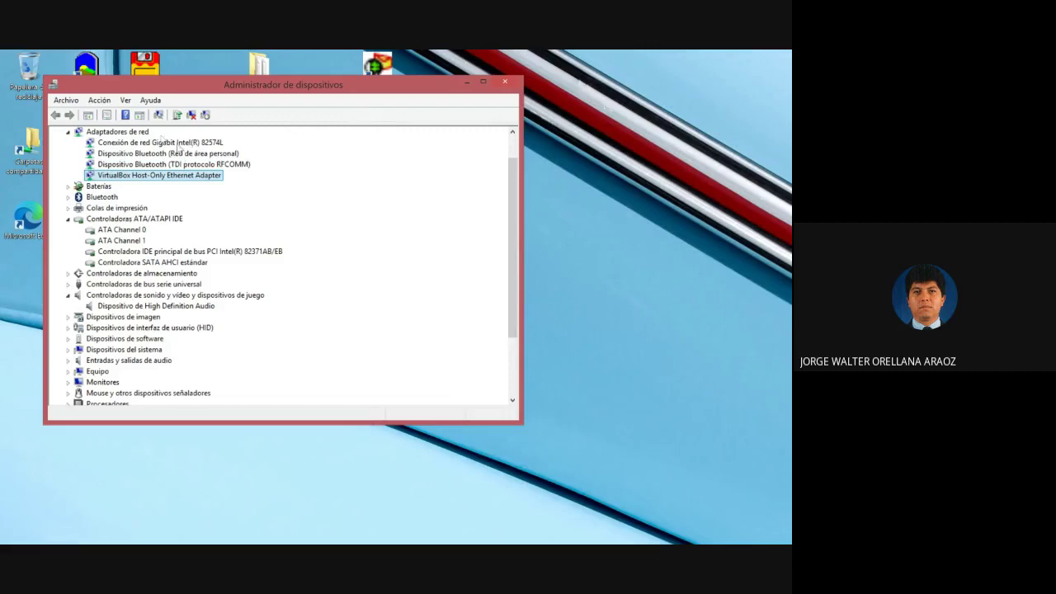
{"action": "left_click", "coordinate": [177, 143]}
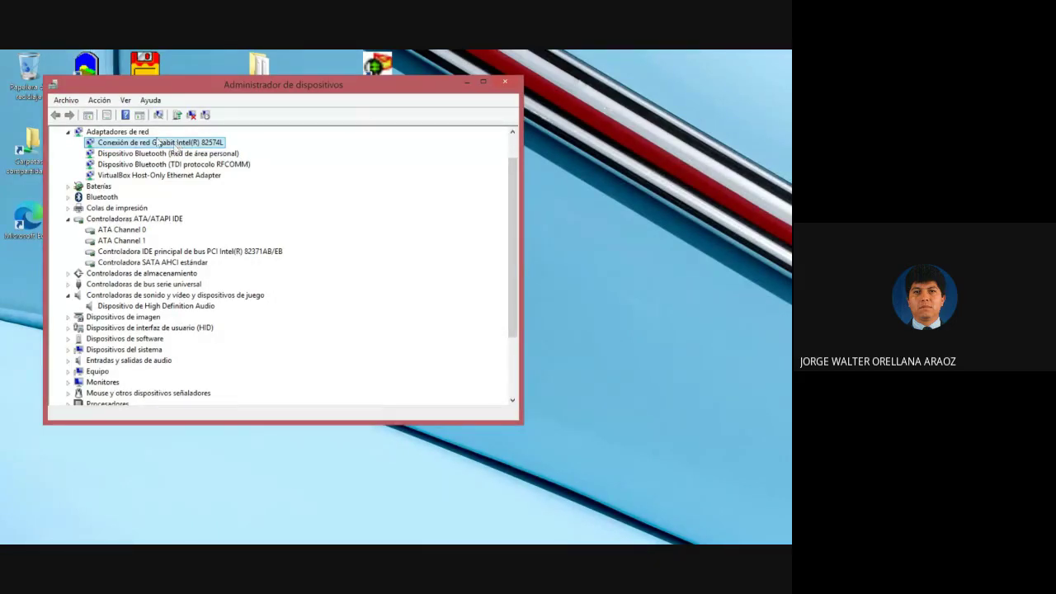
Switch to Sistemas Operativos.pdf in Vista Previa and view the table of I/O controller addresses, hardware IRQs and interrupt vectors.
{"action": "scroll", "coordinate": [105, 323], "scroll_direction": "down", "scroll_amount": 1}
{"action": "scroll", "coordinate": [95, 300], "scroll_direction": "down", "scroll_amount": 1}
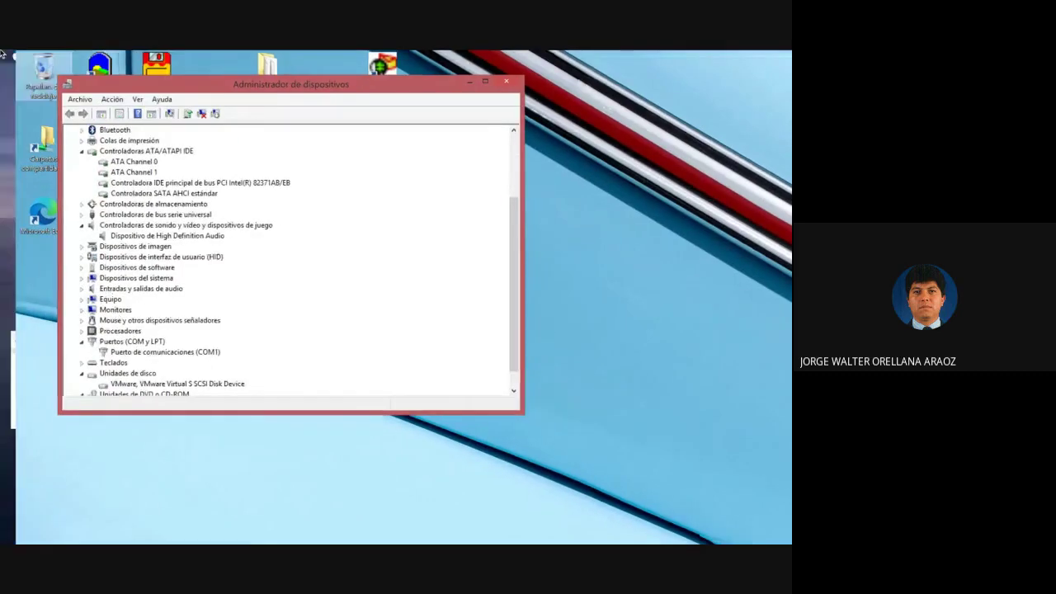
{"action": "key", "text": "ctrl+Up"}
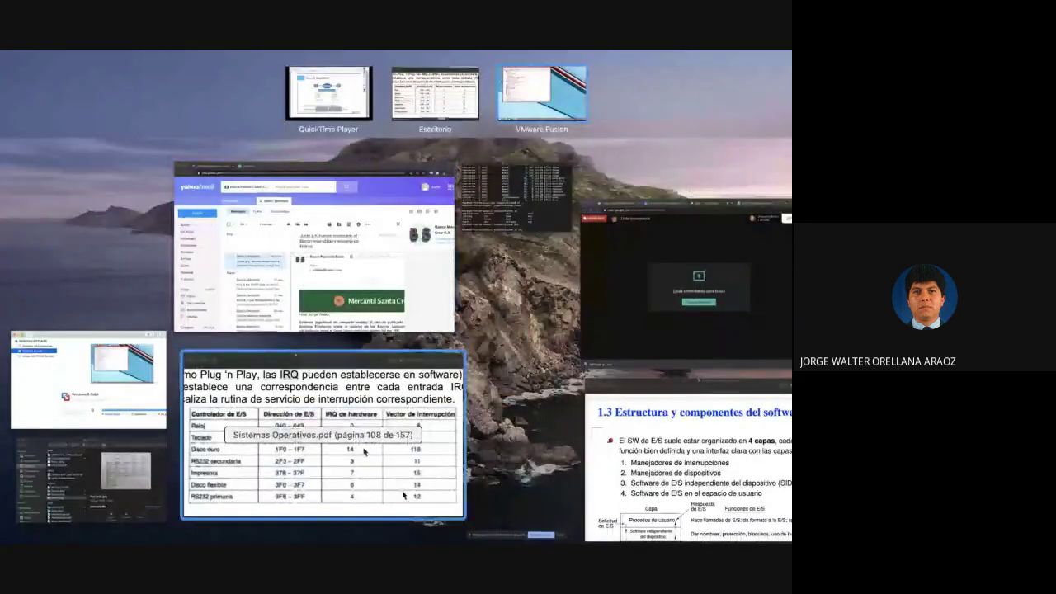
{"action": "left_click", "coordinate": [366, 455]}
{"action": "scroll", "coordinate": [336, 412], "scroll_direction": "down", "scroll_amount": 3}
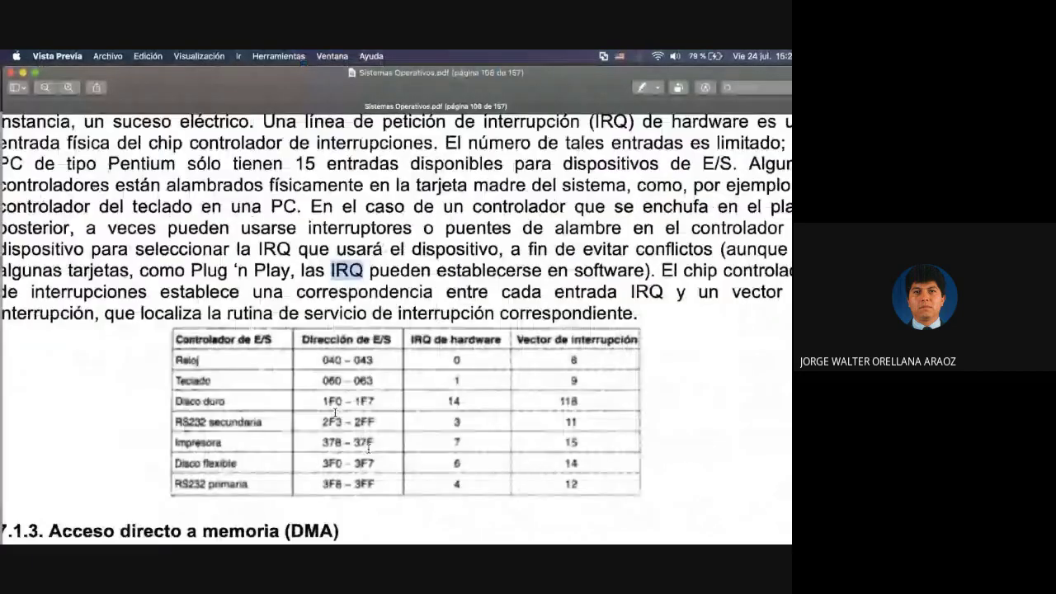